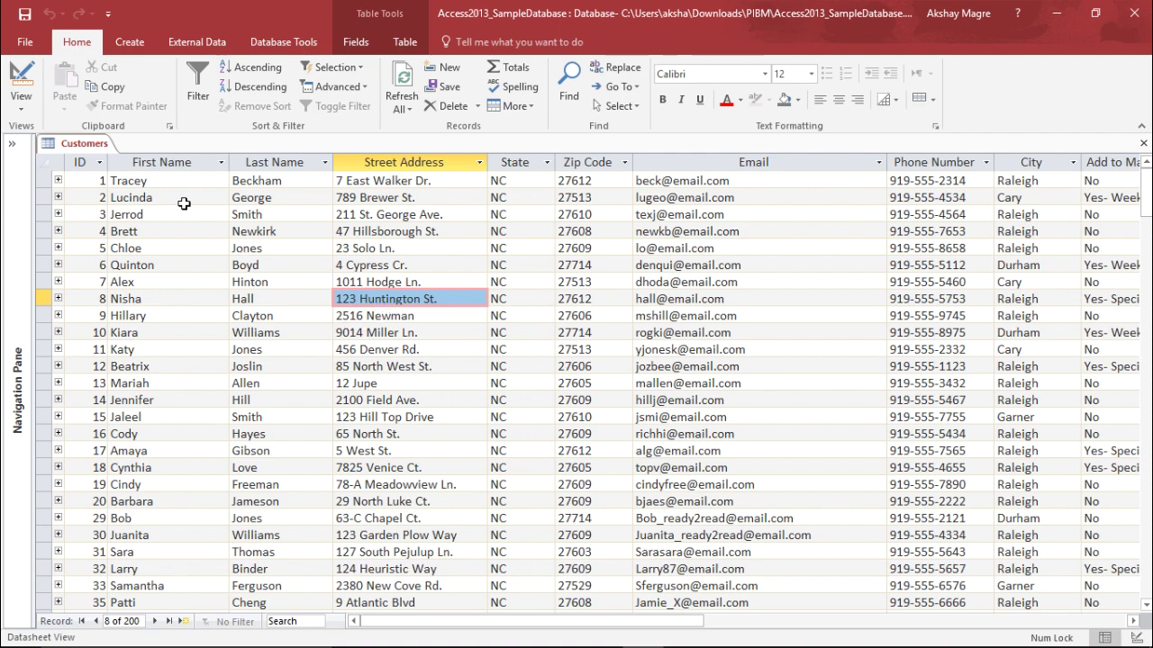
Create a new form based on the Customers table.
{"action": "left_click", "coordinate": [81, 144]}
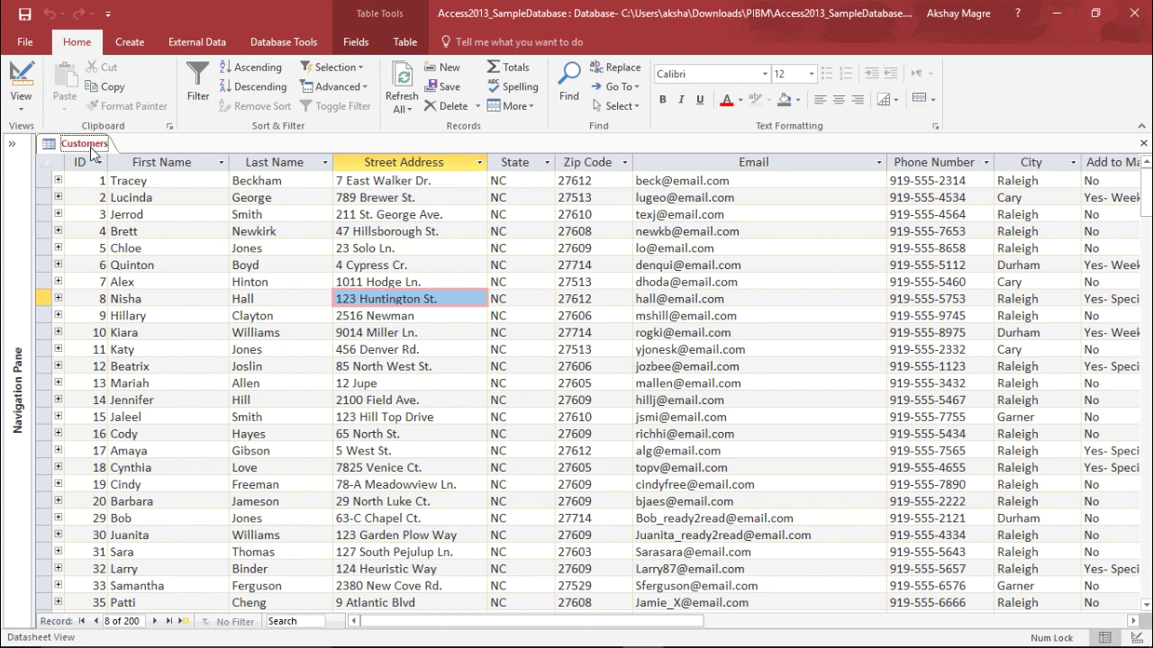
{"action": "left_click", "coordinate": [15, 145]}
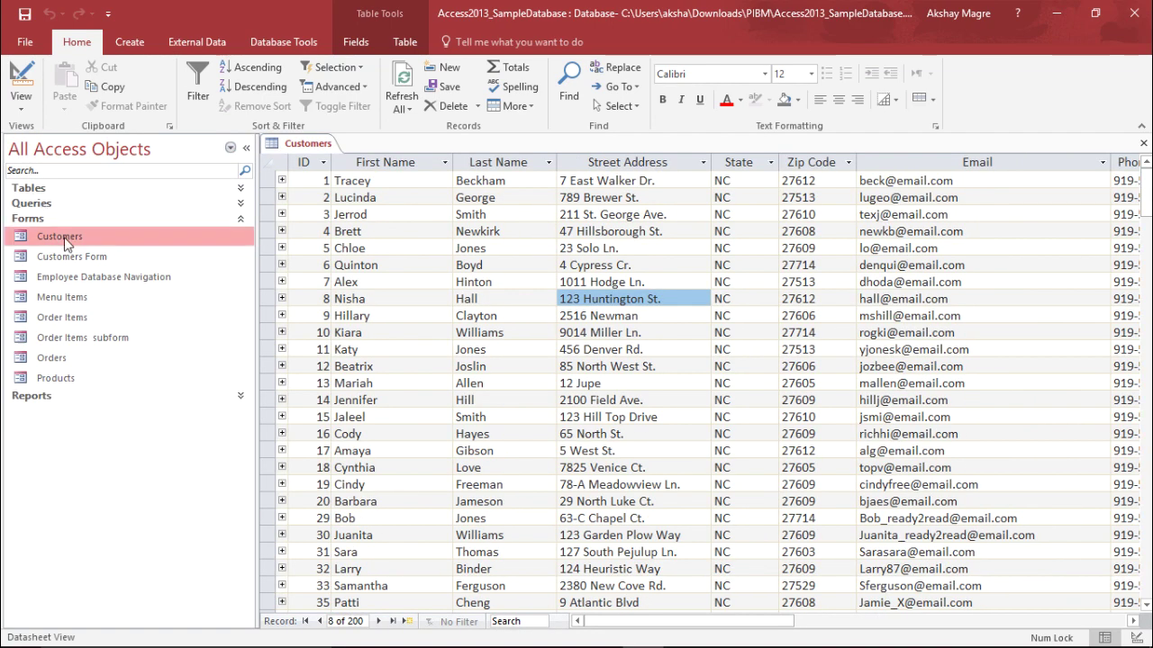
{"action": "left_click", "coordinate": [246, 147]}
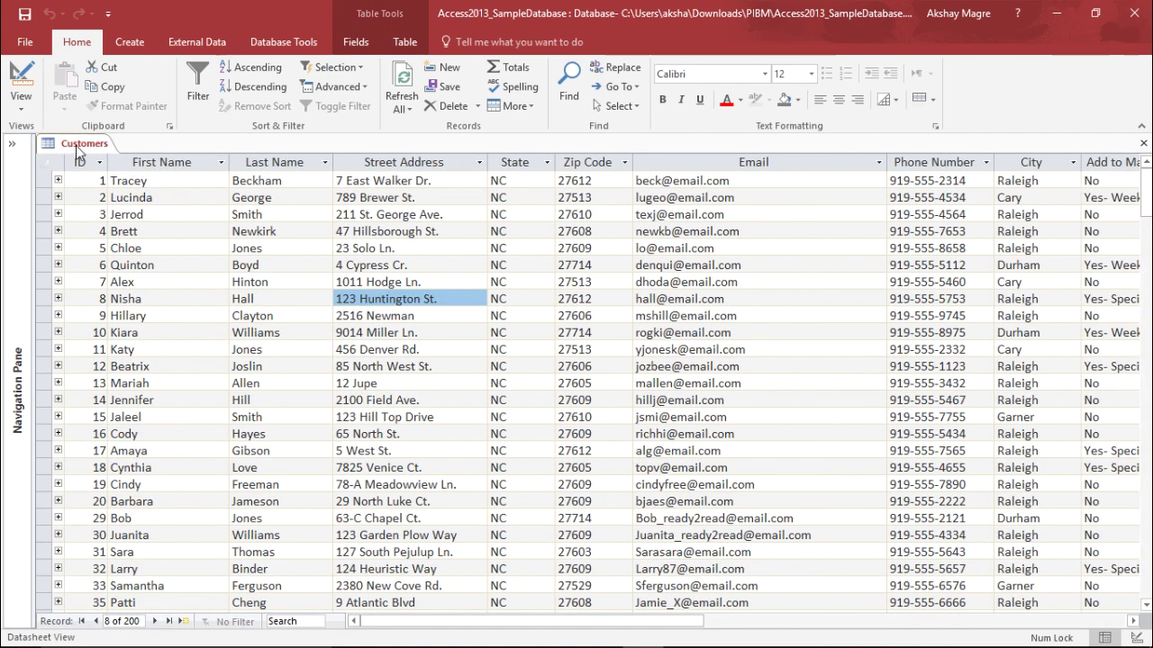
{"action": "left_click", "coordinate": [97, 146]}
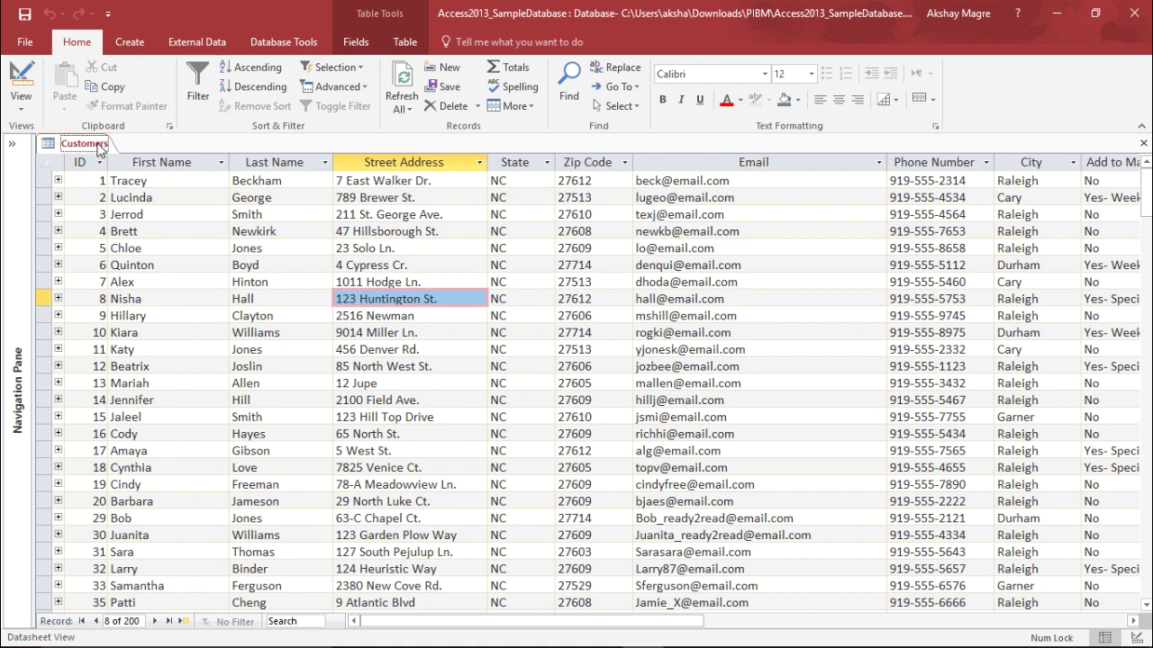
{"action": "left_click", "coordinate": [137, 47]}
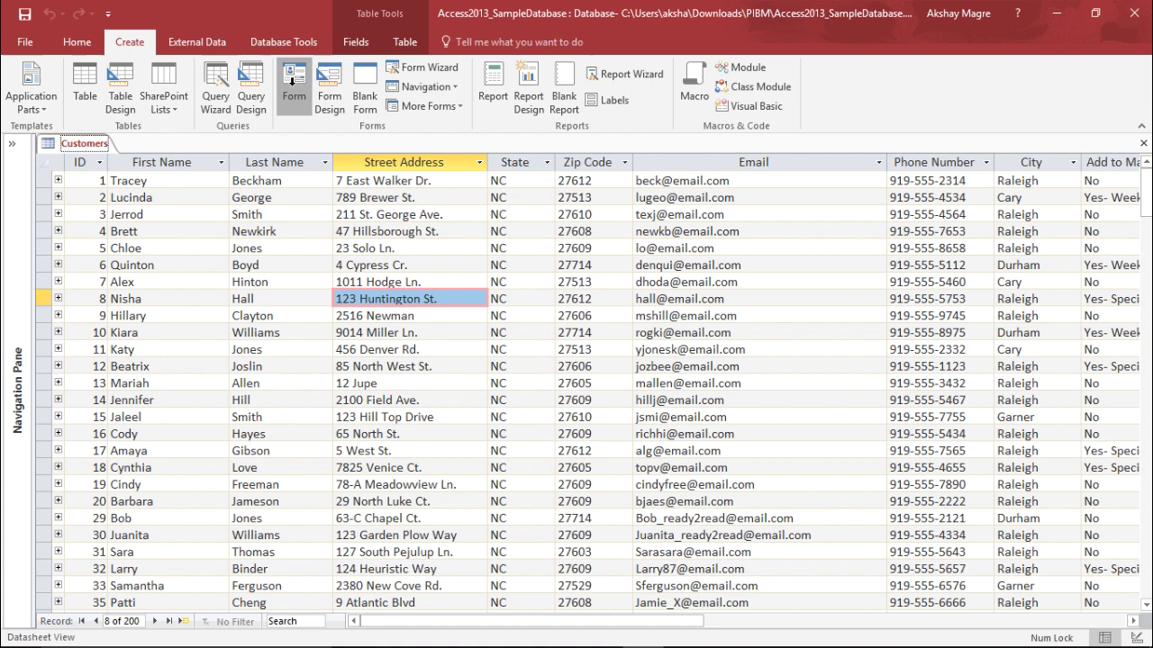
{"action": "left_click", "coordinate": [291, 83]}
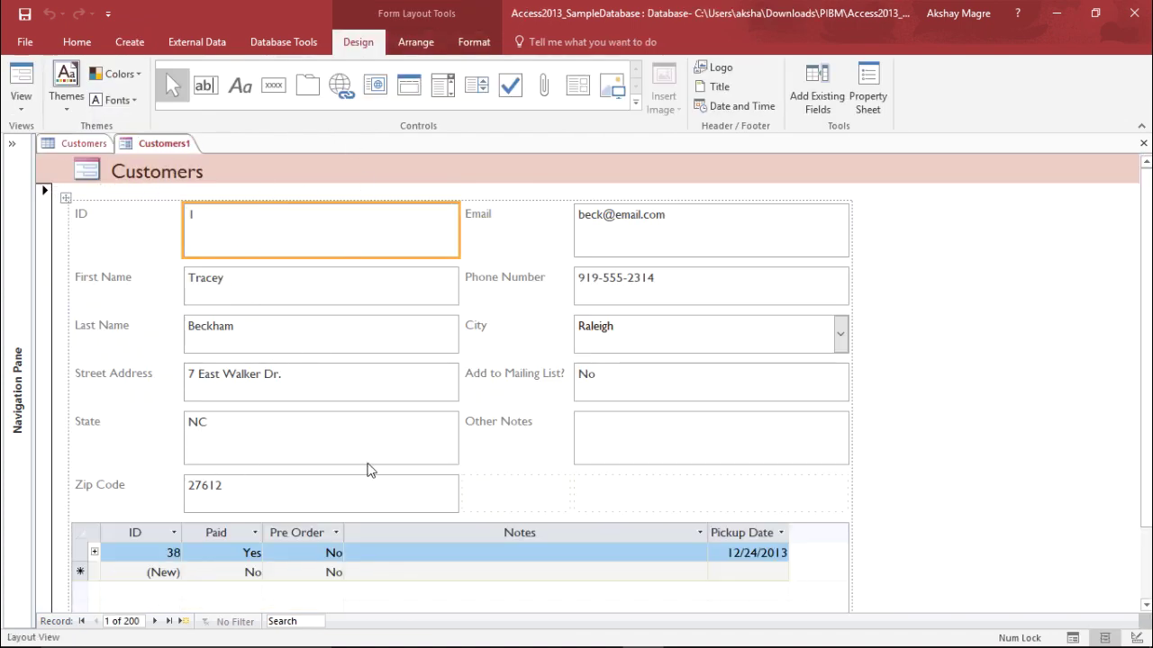
Delete the orders subform beneath the customer fields.
{"action": "left_click", "coordinate": [81, 526]}
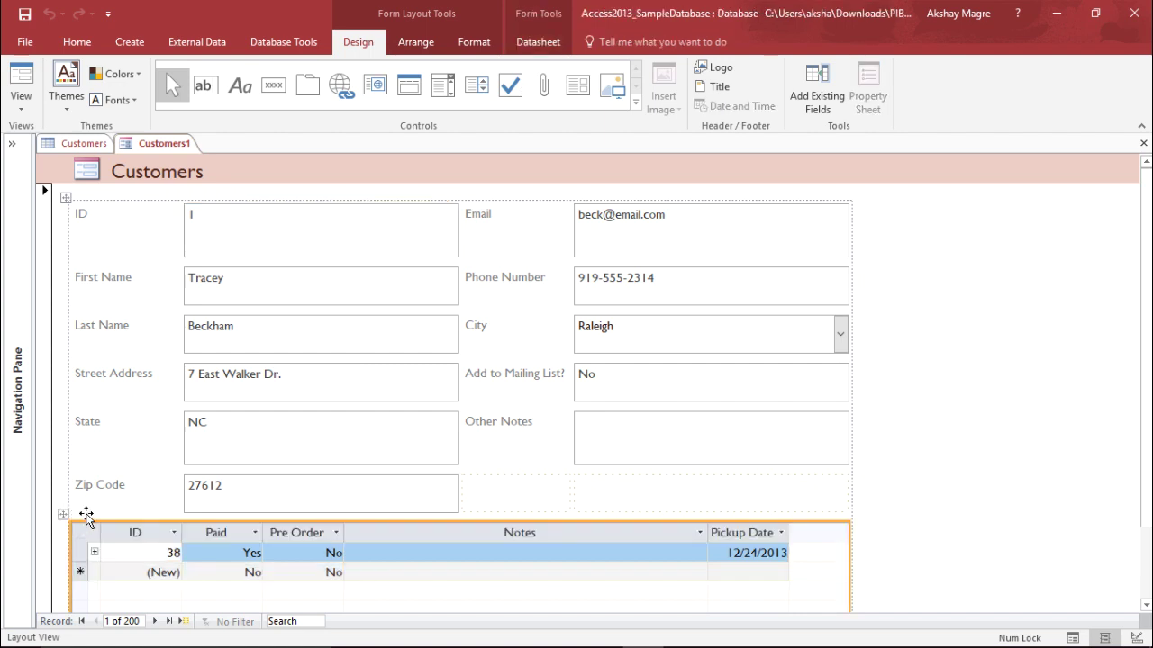
{"action": "key", "text": "Delete"}
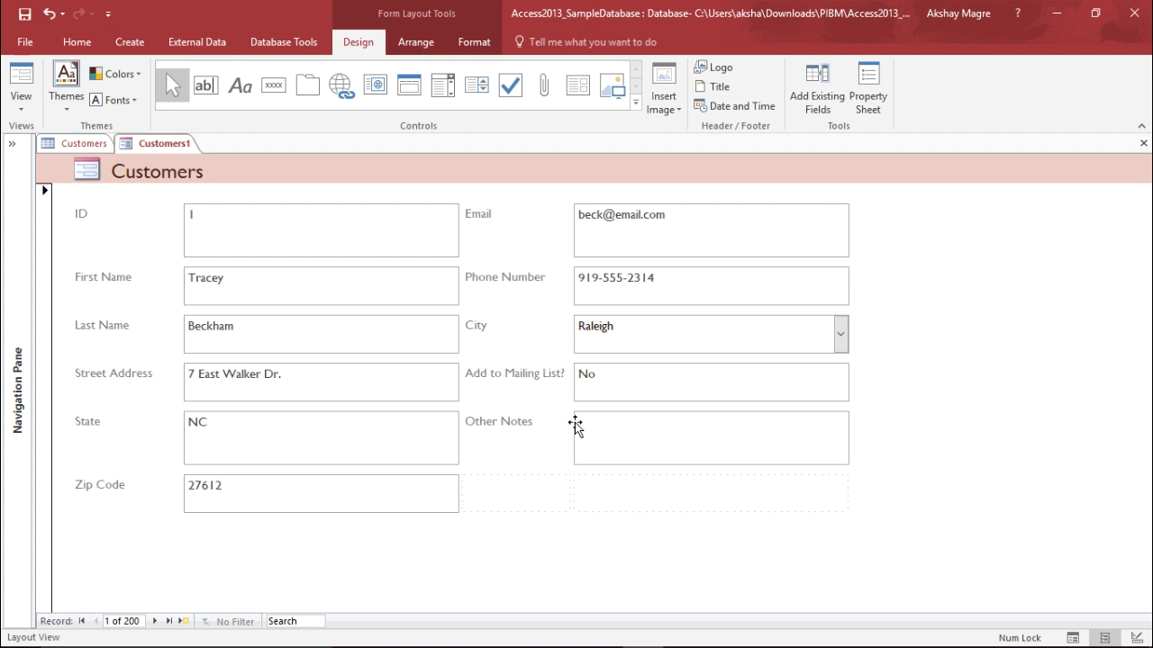
{"action": "left_click", "coordinate": [516, 462]}
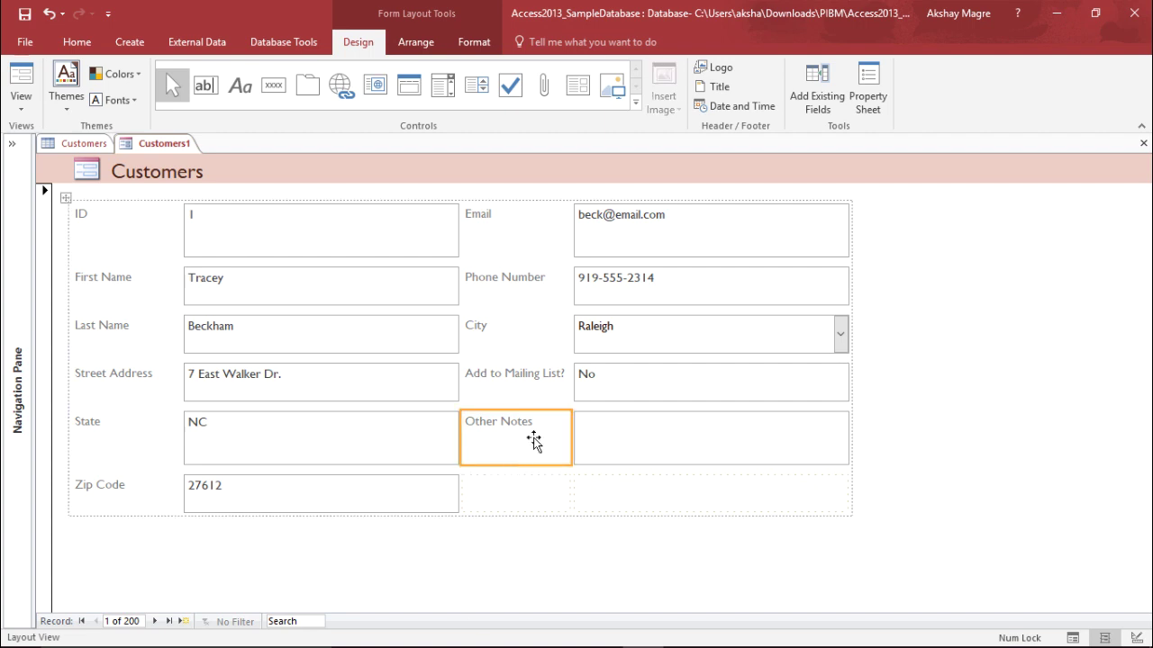
{"action": "left_click", "coordinate": [635, 496]}
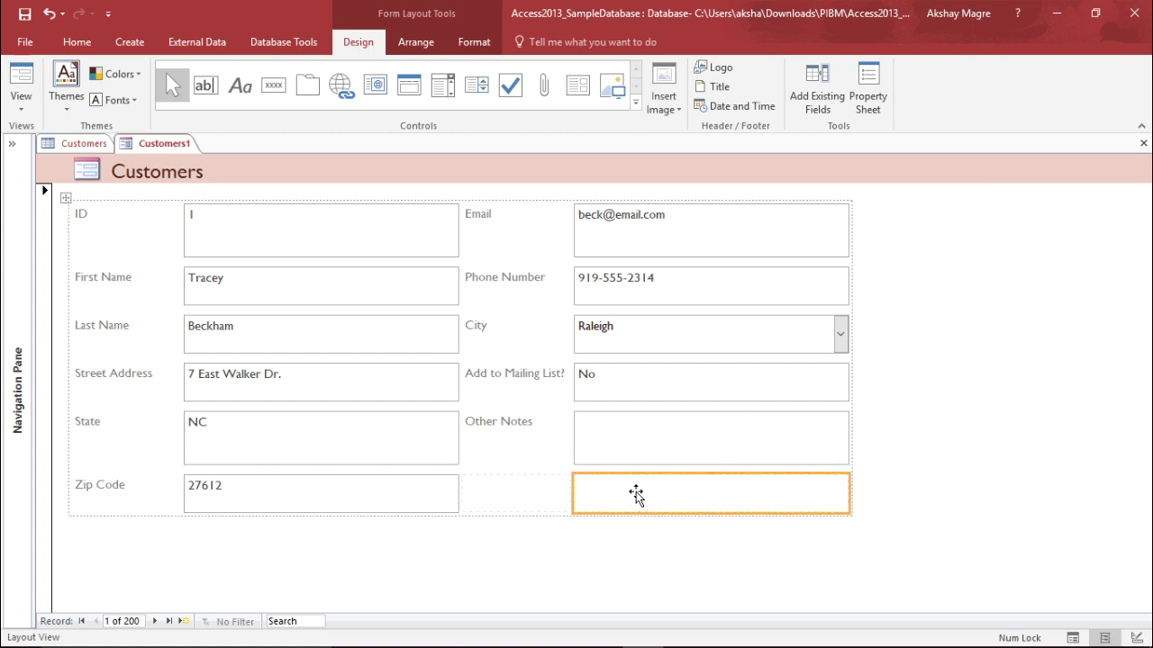
Move the Email through Other Notes labels and fields together down the layout so that Email sits in the same row as Last Name.
{"action": "left_click", "coordinate": [405, 45]}
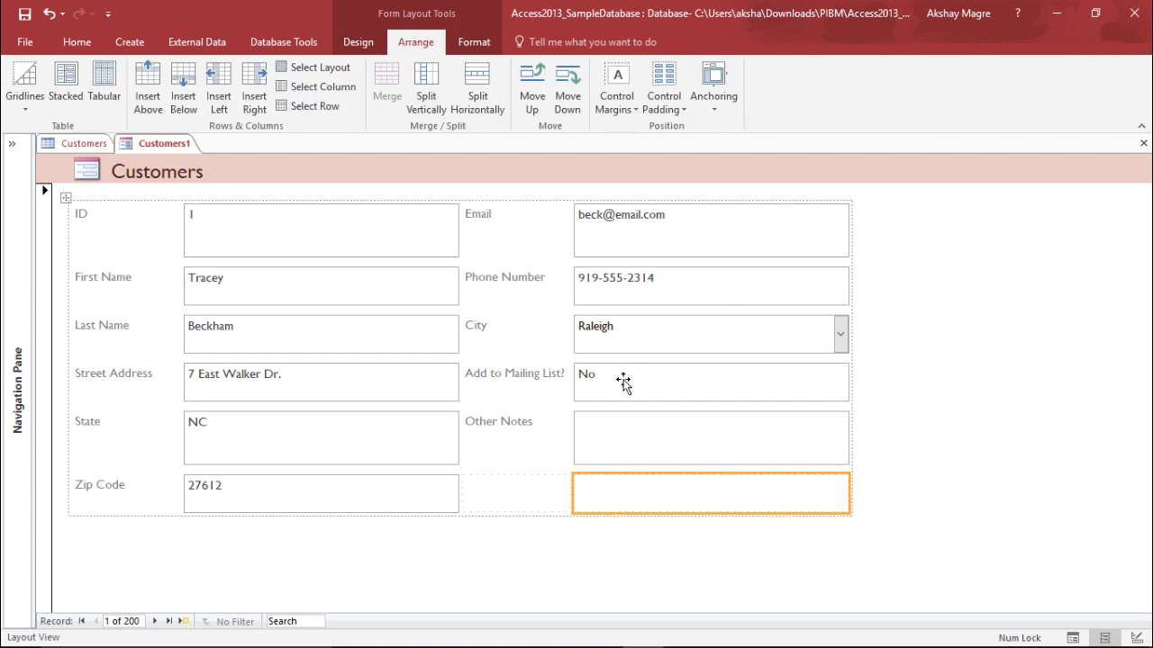
{"action": "left_click", "coordinate": [496, 238]}
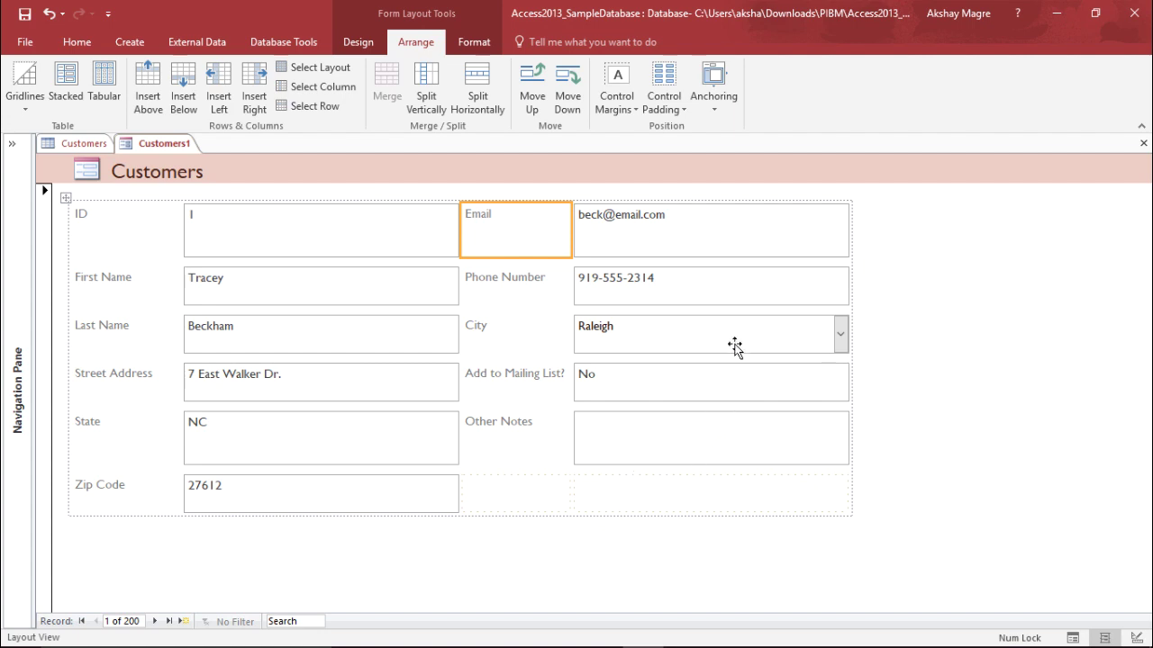
{"action": "left_click", "coordinate": [715, 230]}
{"action": "left_click", "coordinate": [543, 217]}
{"action": "left_click", "coordinate": [675, 251], "text": "shift"}
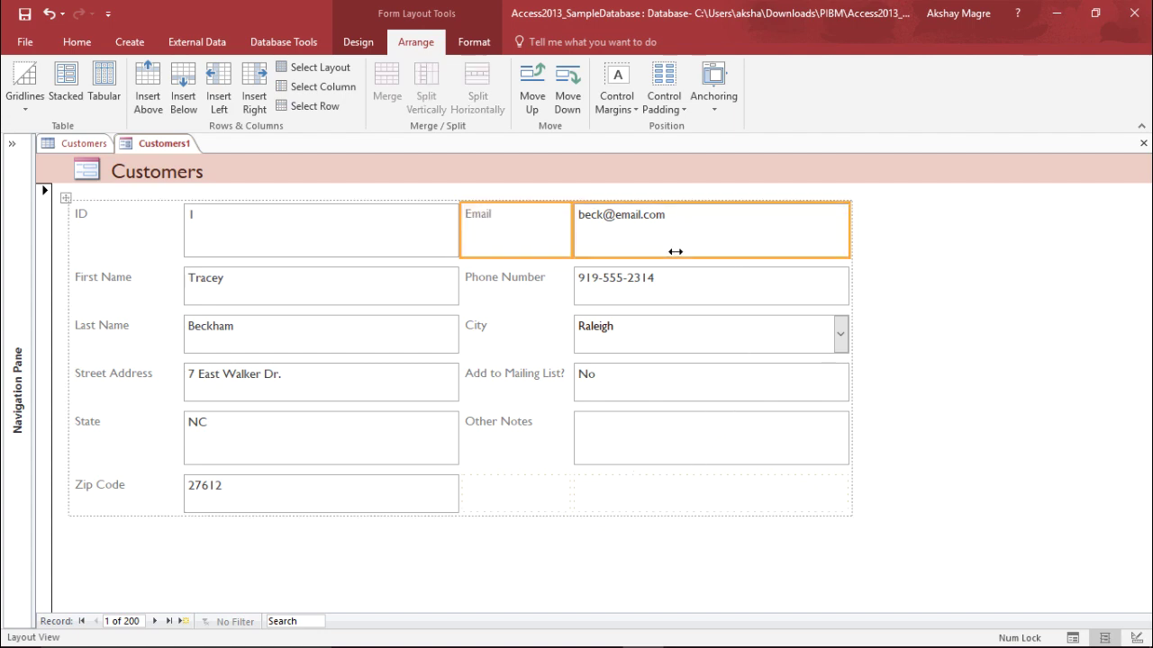
{"action": "left_click", "coordinate": [537, 286]}
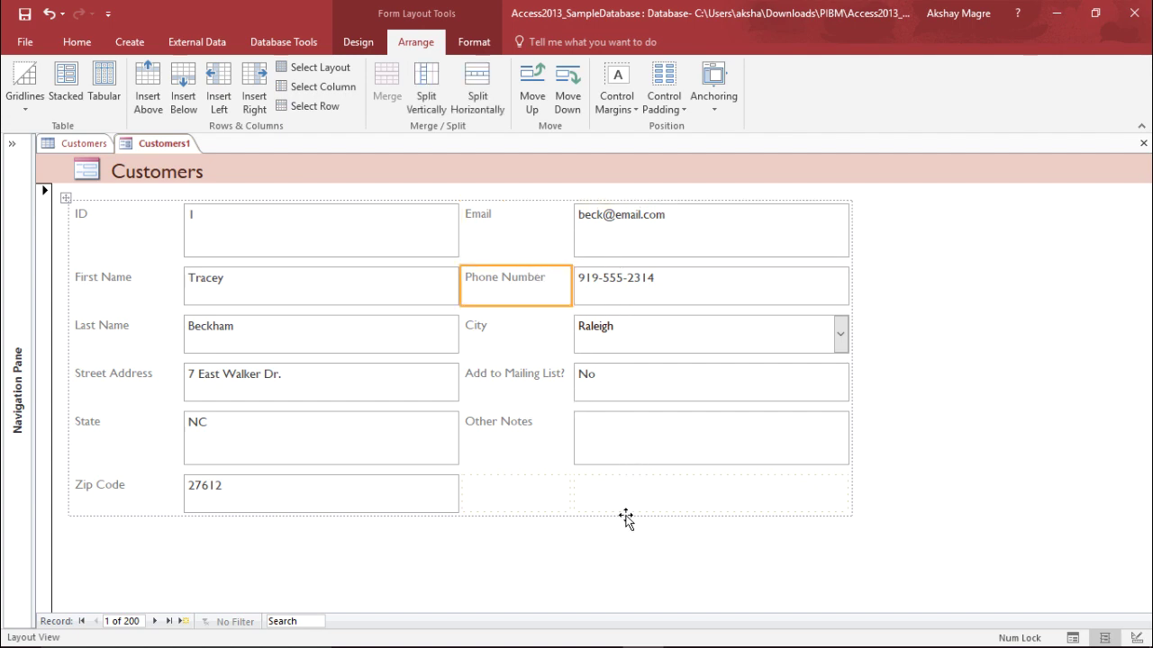
{"action": "left_click", "coordinate": [522, 222]}
{"action": "left_click", "coordinate": [522, 222]}
{"action": "left_click", "coordinate": [609, 239], "text": "shift"}
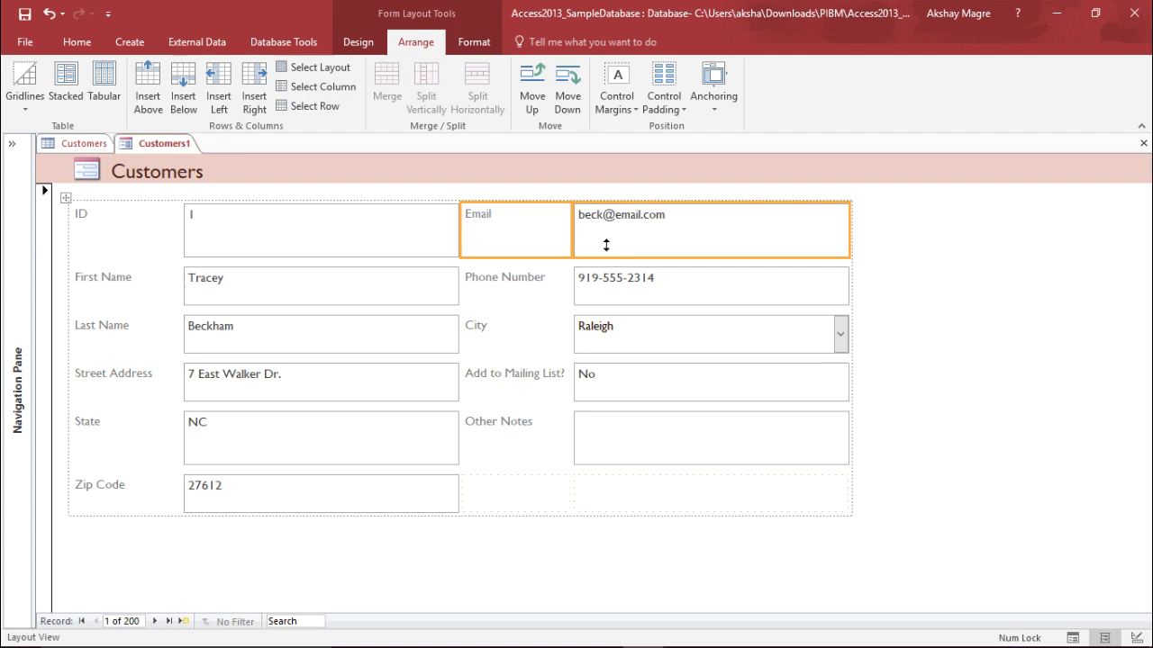
{"action": "left_click", "coordinate": [528, 277], "text": "shift"}
{"action": "left_click", "coordinate": [658, 301], "text": "shift"}
{"action": "left_click", "coordinate": [538, 329], "text": "shift"}
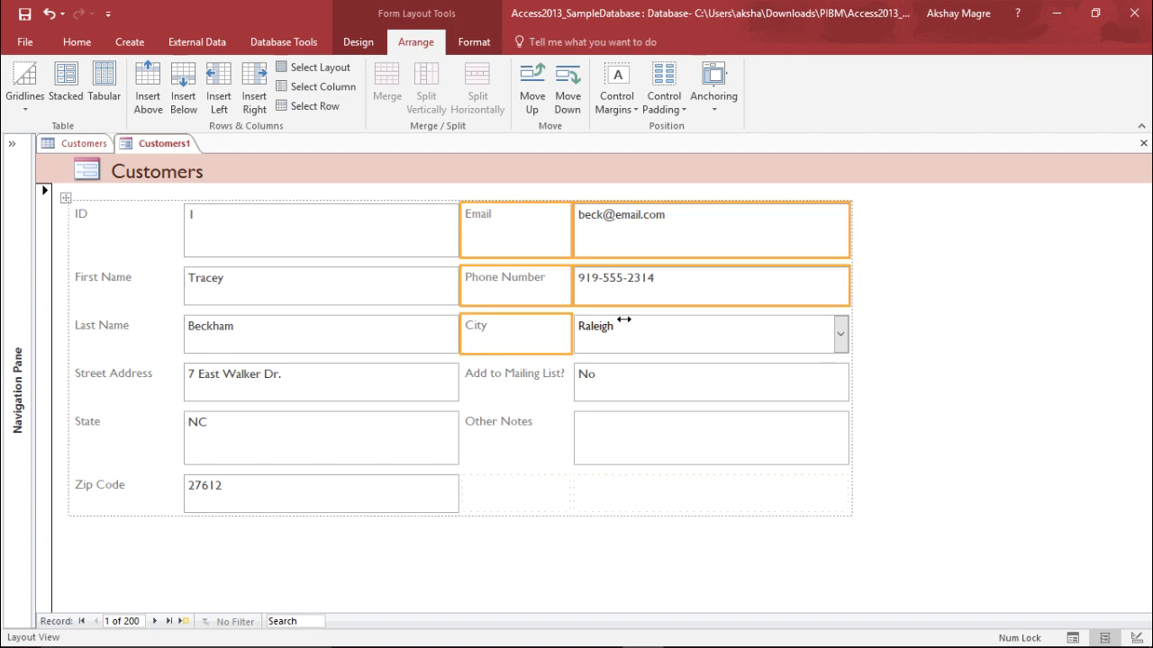
{"action": "left_click", "coordinate": [621, 322], "text": "shift"}
{"action": "left_click", "coordinate": [509, 369], "text": "shift"}
{"action": "left_click", "coordinate": [603, 385], "text": "shift"}
{"action": "left_click", "coordinate": [530, 425], "text": "shift"}
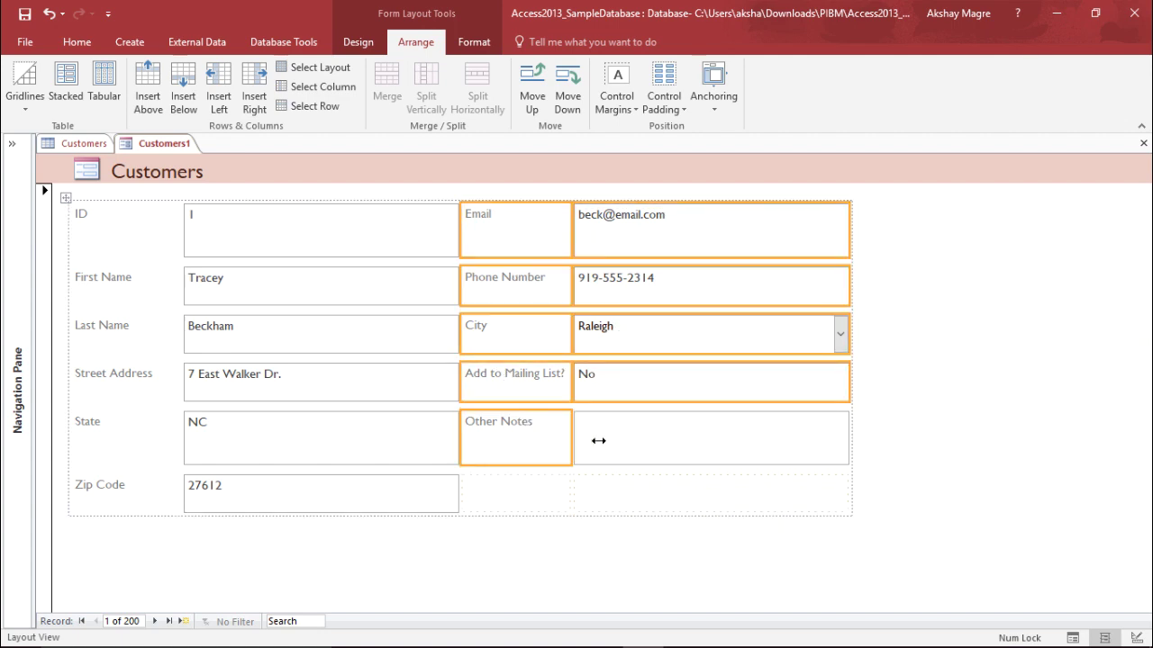
{"action": "left_click", "coordinate": [601, 441], "text": "shift"}
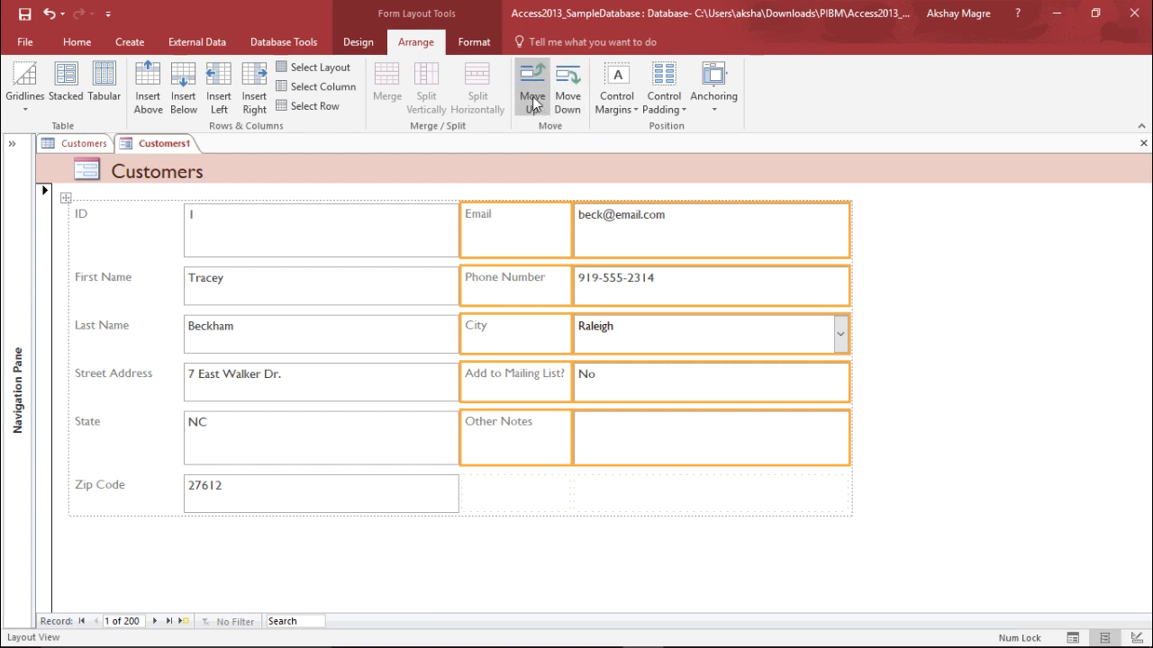
{"action": "left_click", "coordinate": [565, 101]}
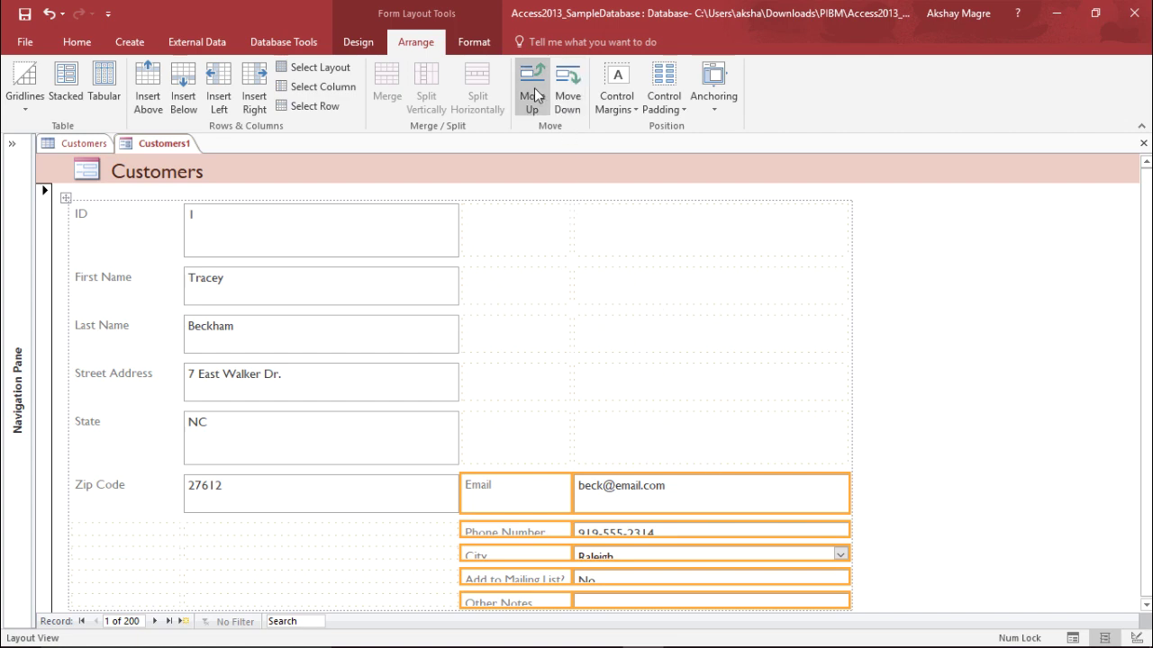
{"action": "left_click", "coordinate": [532, 95]}
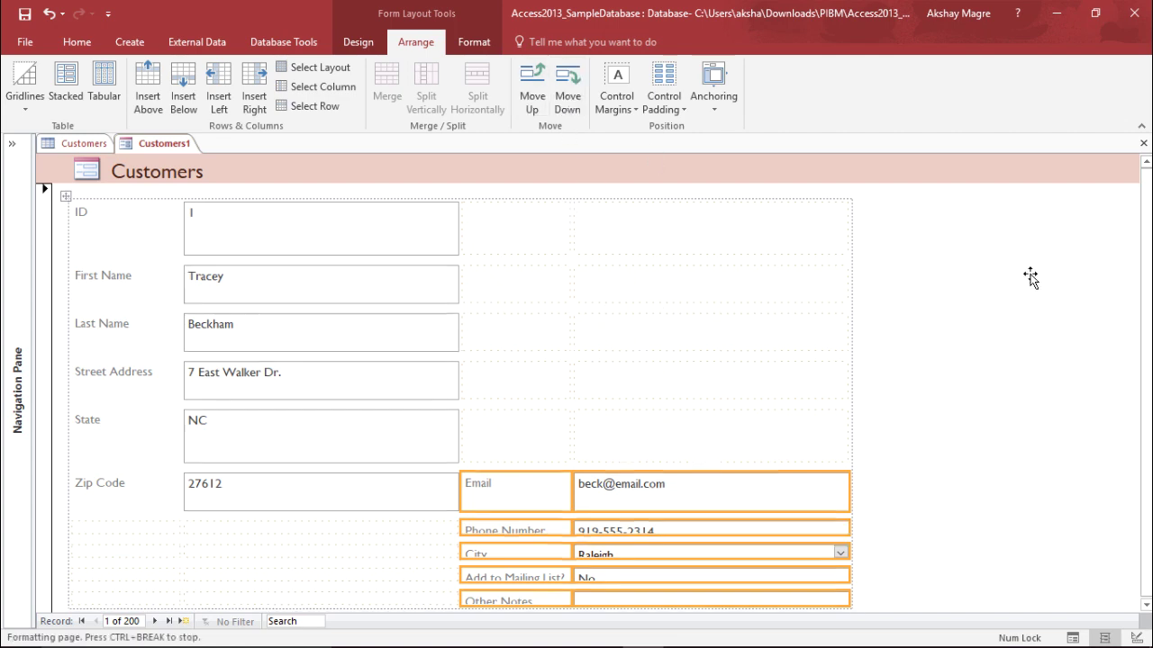
{"action": "left_click", "coordinate": [523, 87]}
{"action": "left_click", "coordinate": [523, 86]}
{"action": "left_click", "coordinate": [524, 87]}
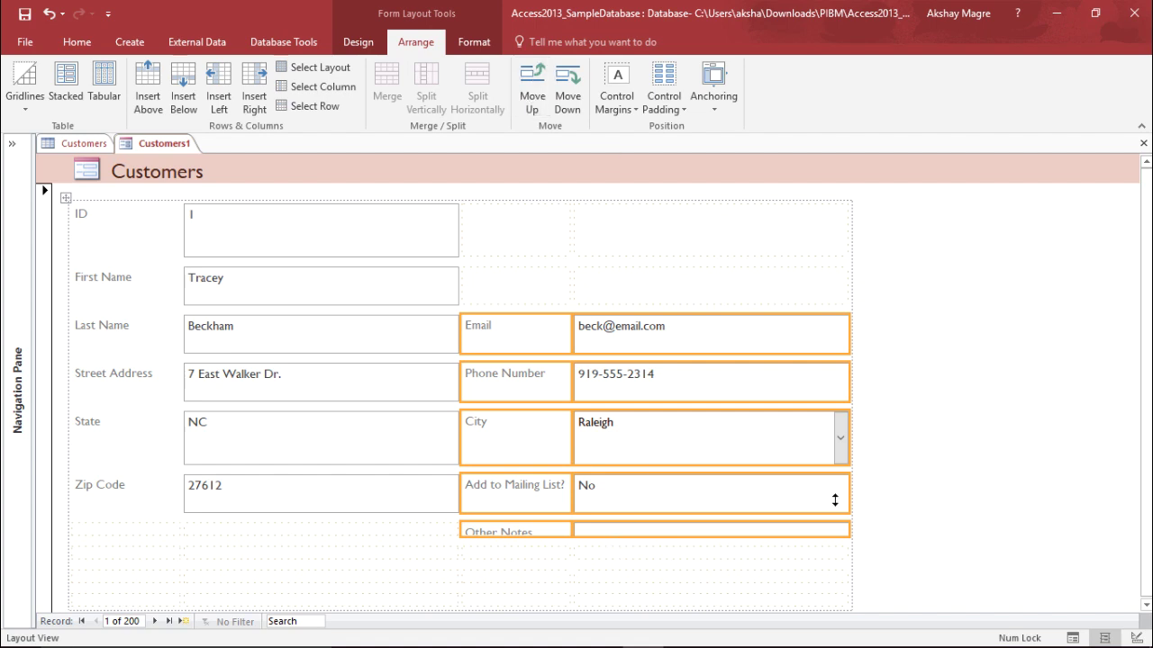
Increase the height of the Other Notes row to about that of the Zip Code row.
{"action": "left_click", "coordinate": [571, 532]}
{"action": "left_click", "coordinate": [563, 532]}
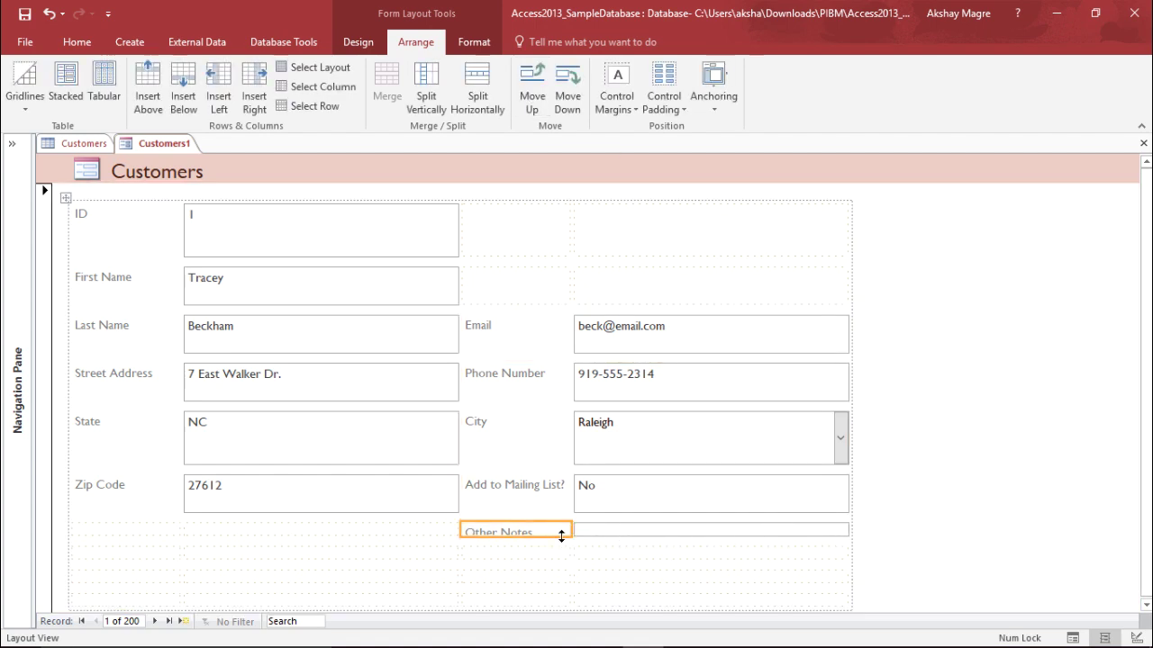
{"action": "left_click_drag", "start_coordinate": [561, 536], "coordinate": [564, 564]}
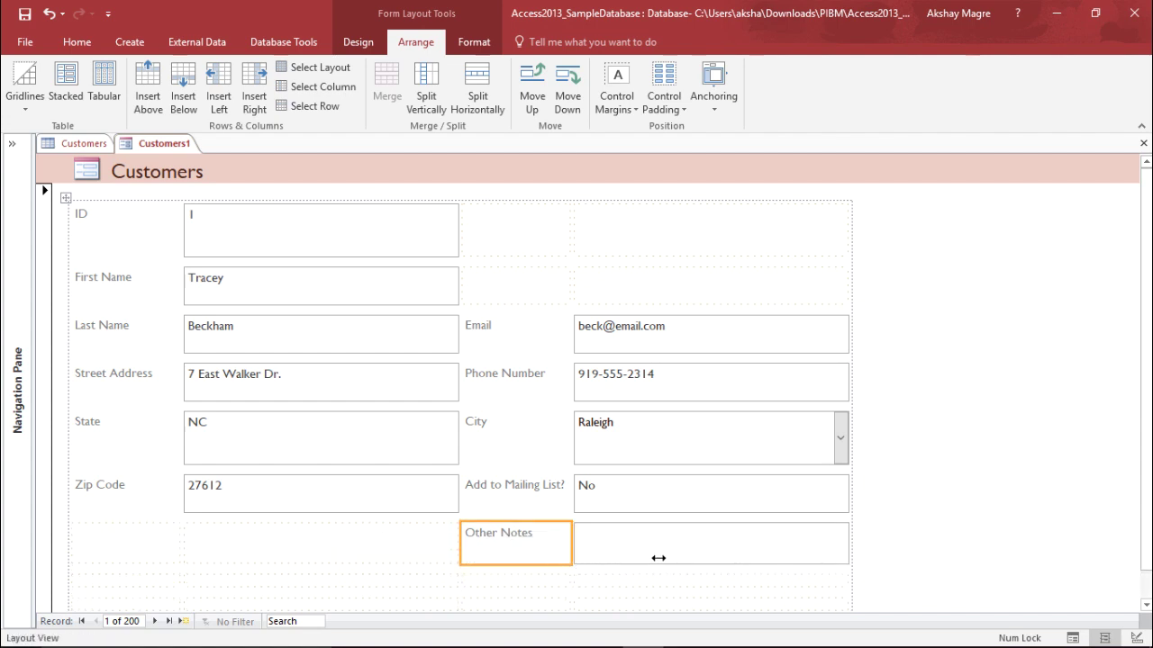
Delete the three empty layout rows below the Other Notes row.
{"action": "scroll", "coordinate": [701, 576], "scroll_direction": "down", "scroll_amount": 1}
{"action": "left_click", "coordinate": [162, 550]}
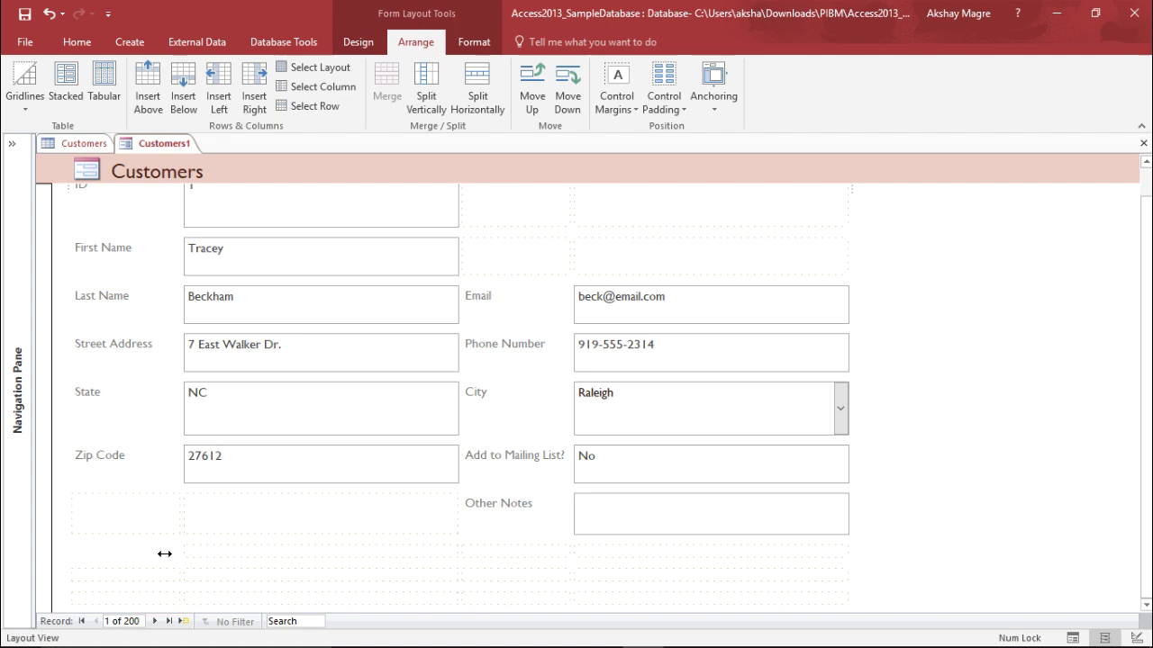
{"action": "left_click", "coordinate": [247, 553], "text": "shift"}
{"action": "left_click", "coordinate": [531, 555], "text": "shift"}
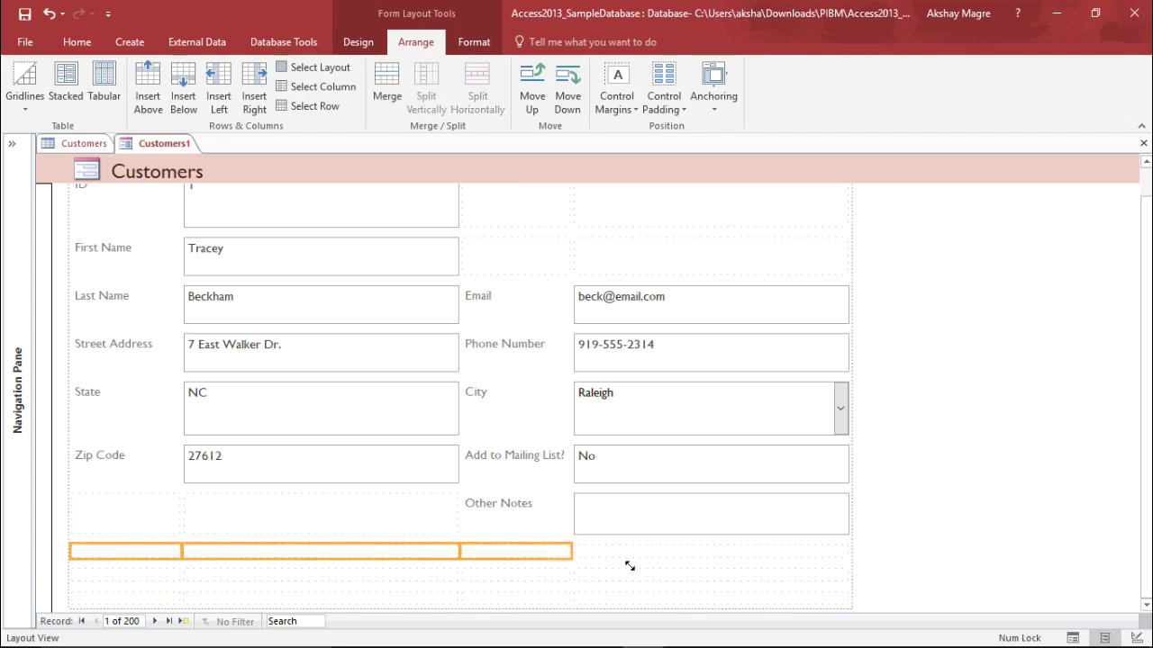
{"action": "left_click", "coordinate": [669, 558], "text": "shift"}
{"action": "left_click", "coordinate": [765, 575], "text": "shift"}
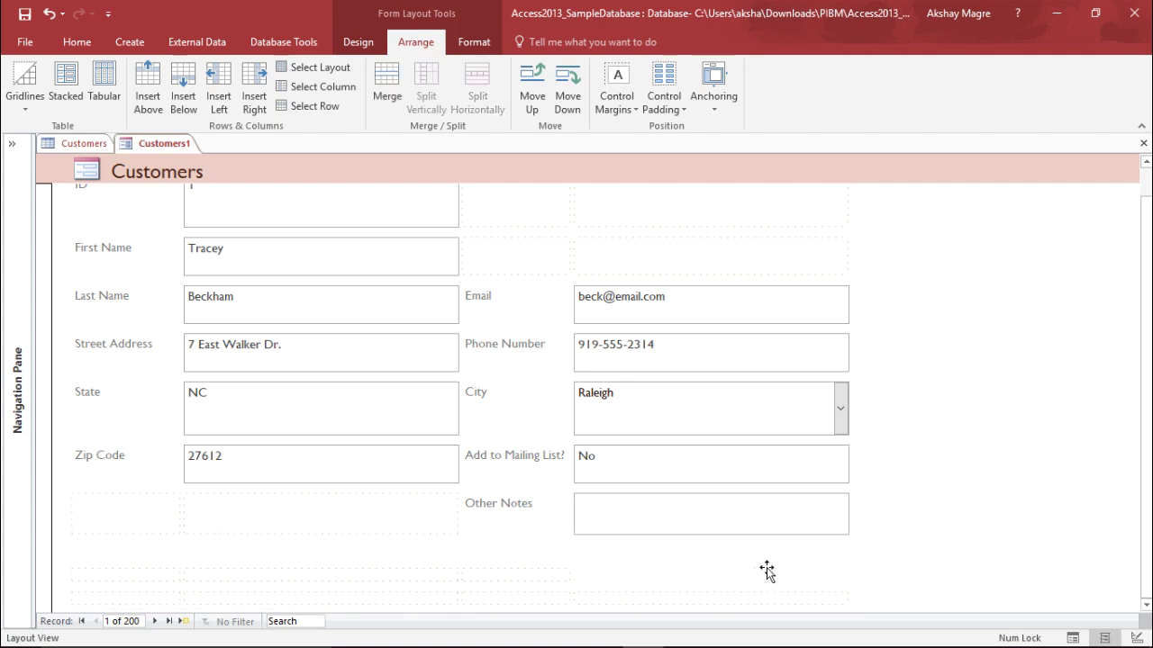
{"action": "left_click", "coordinate": [754, 593], "text": "shift"}
{"action": "left_click", "coordinate": [661, 572], "text": "shift"}
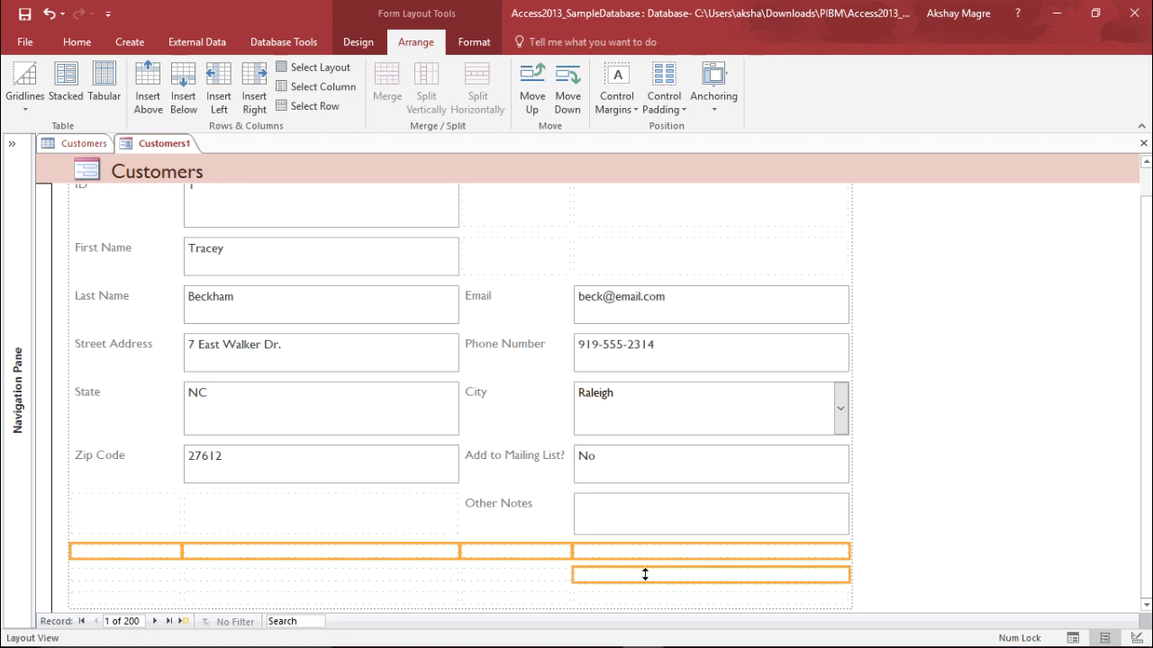
{"action": "left_click", "coordinate": [638, 603]}
{"action": "left_click", "coordinate": [532, 599], "text": "shift"}
{"action": "left_click", "coordinate": [535, 575], "text": "shift"}
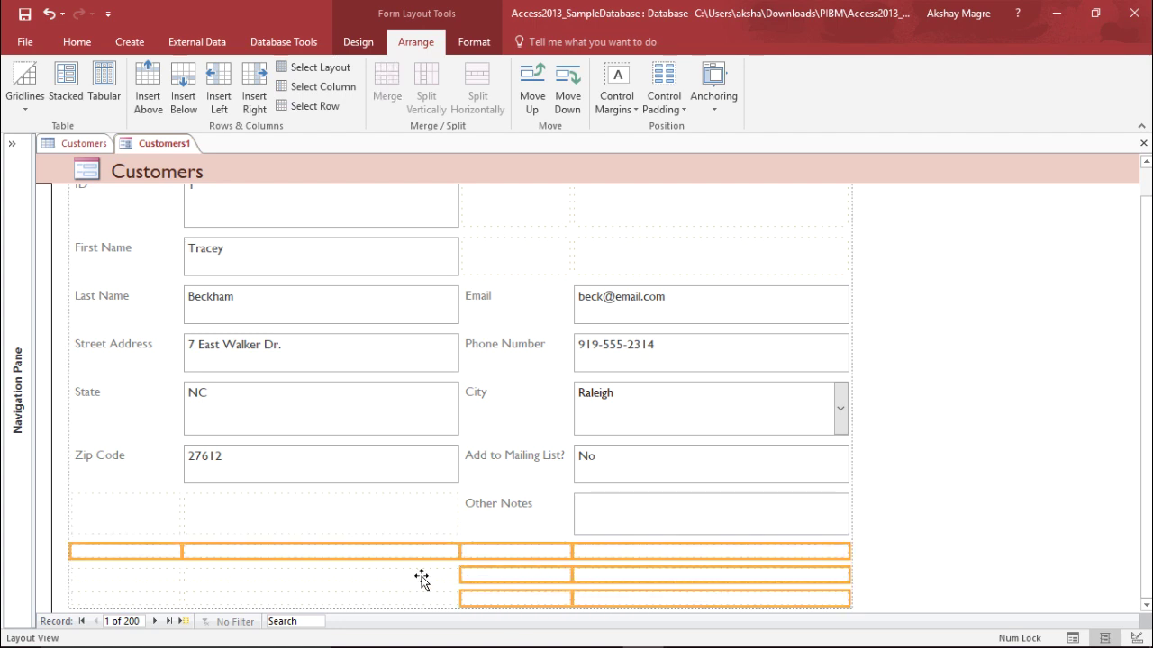
{"action": "left_click", "coordinate": [421, 577], "text": "shift"}
{"action": "left_click", "coordinate": [388, 599], "text": "shift"}
{"action": "left_click", "coordinate": [149, 576], "text": "shift"}
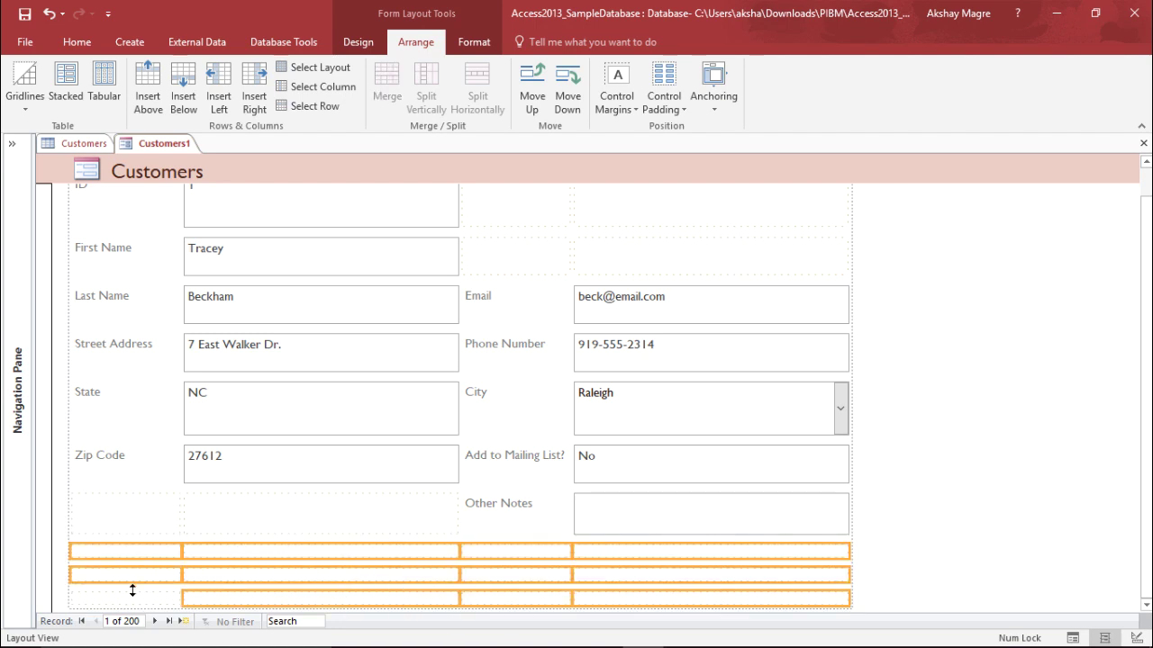
{"action": "left_click", "coordinate": [125, 599], "text": "shift"}
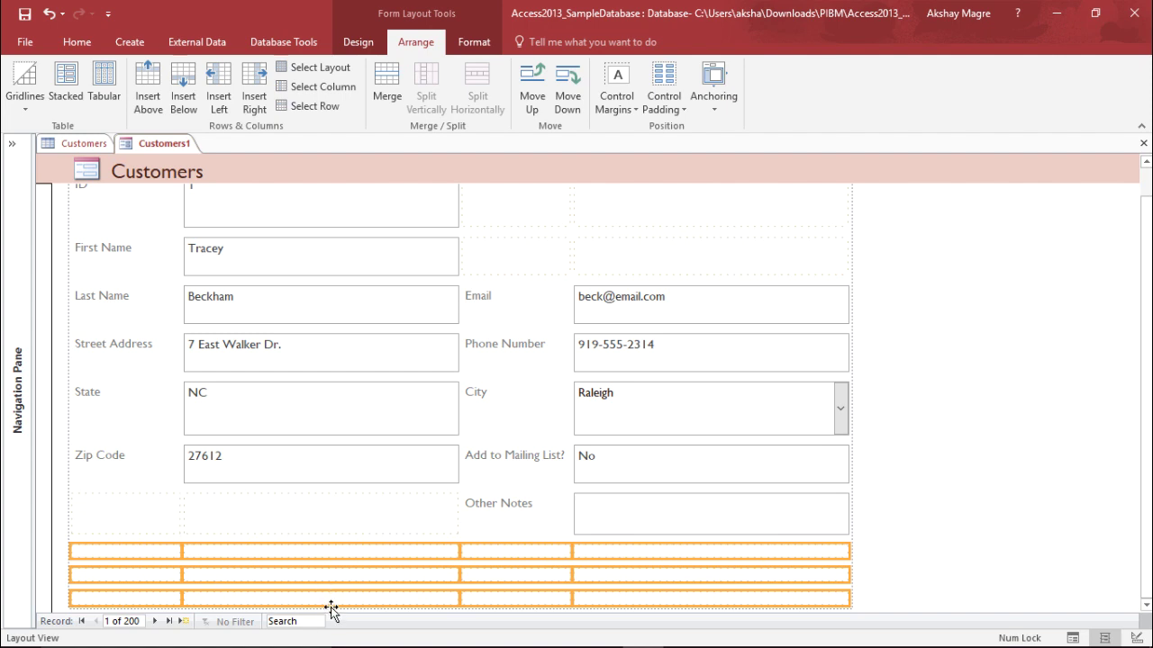
{"action": "key", "text": "Delete"}
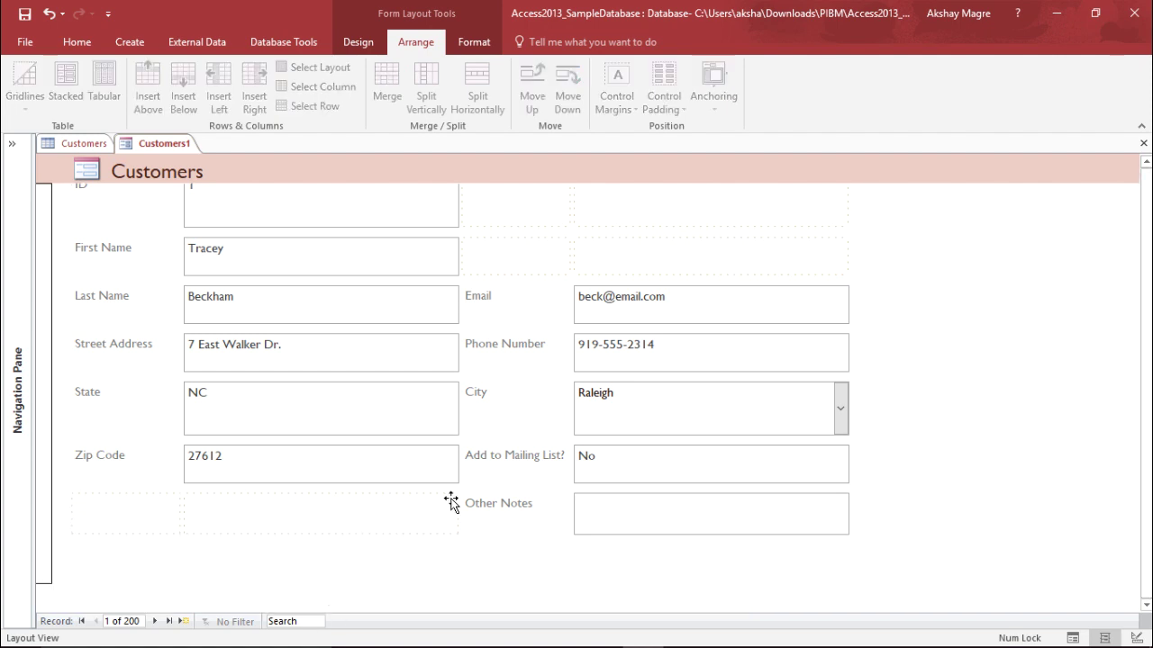
Move the Other Notes label and its field into the empty cells directly below Zip Code.
{"action": "left_click", "coordinate": [528, 518]}
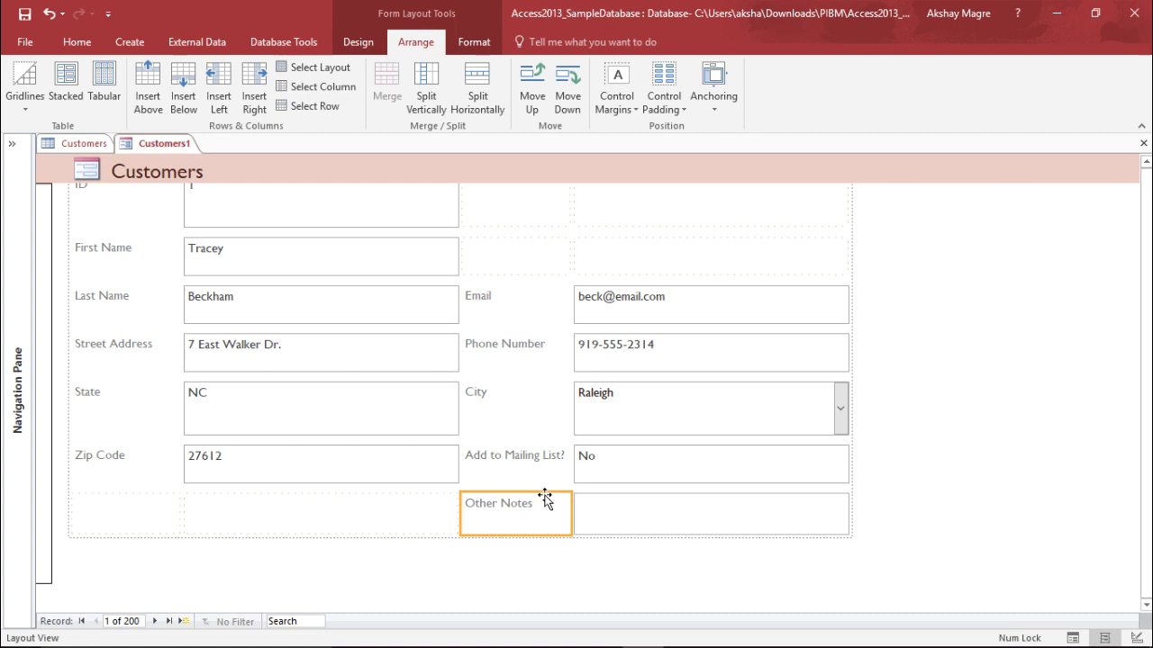
{"action": "left_click_drag", "start_coordinate": [546, 502], "coordinate": [107, 520]}
{"action": "left_click", "coordinate": [597, 512]}
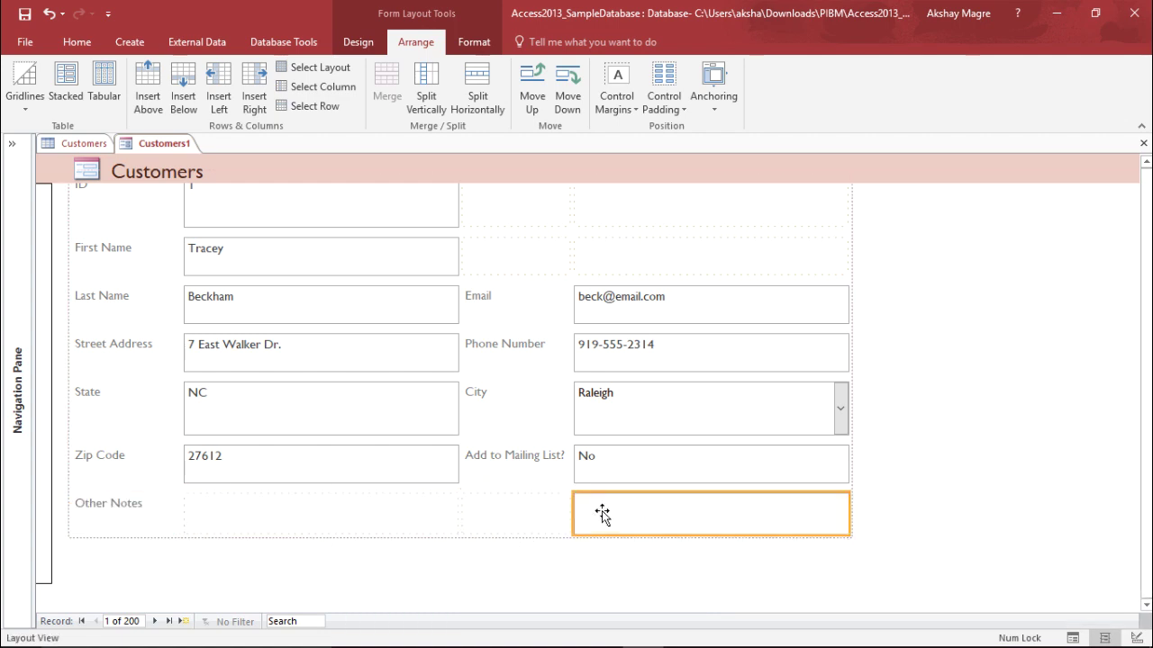
{"action": "left_click_drag", "start_coordinate": [611, 505], "coordinate": [319, 514]}
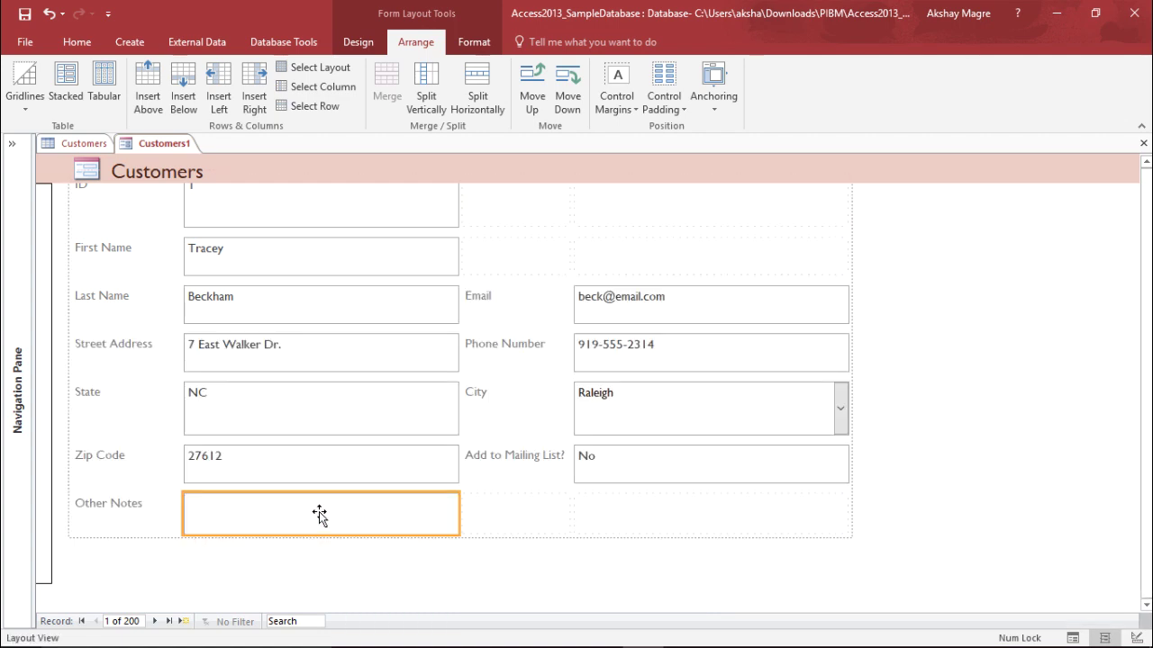
{"action": "left_click", "coordinate": [969, 474]}
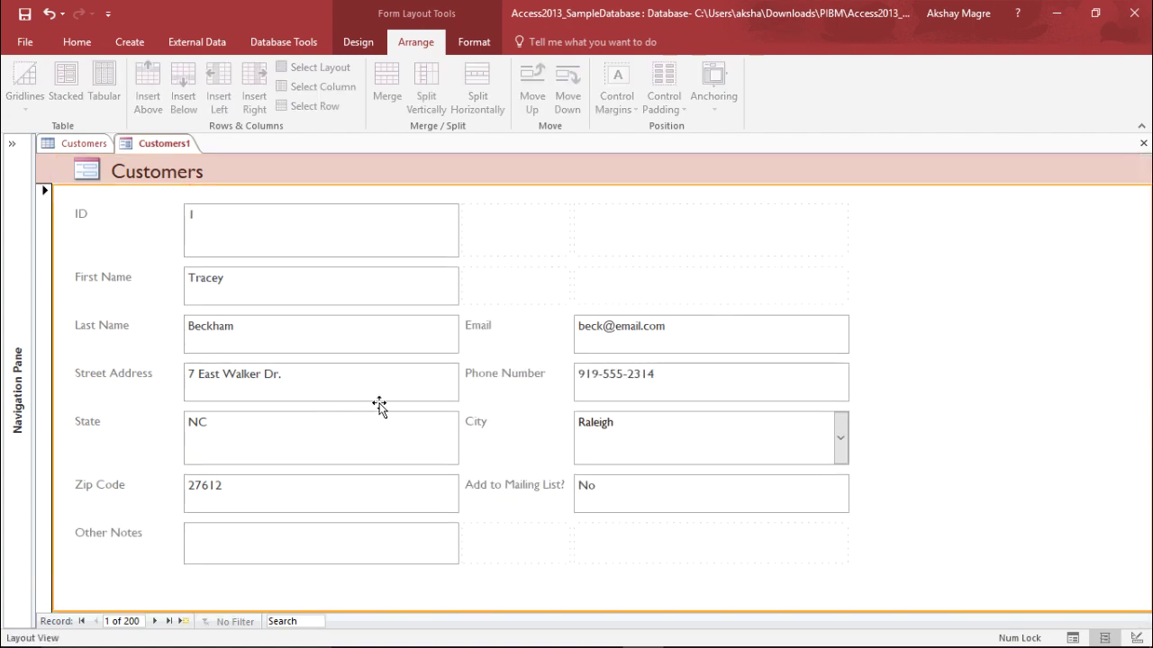
{"action": "left_click", "coordinate": [494, 245]}
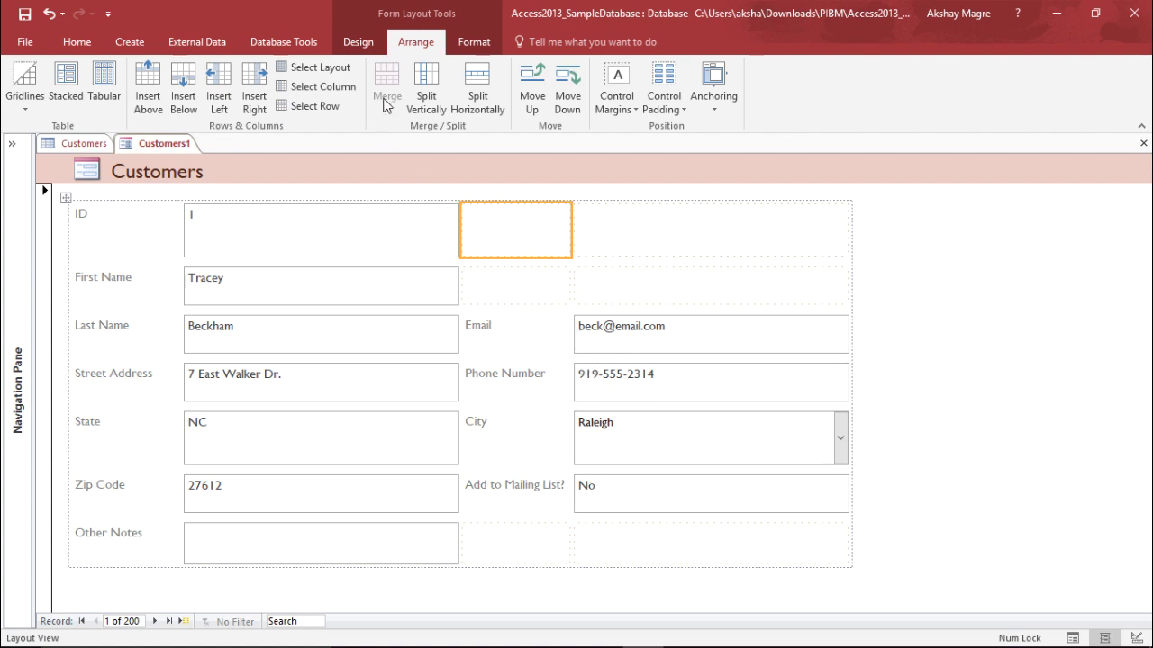
{"action": "left_click", "coordinate": [366, 46]}
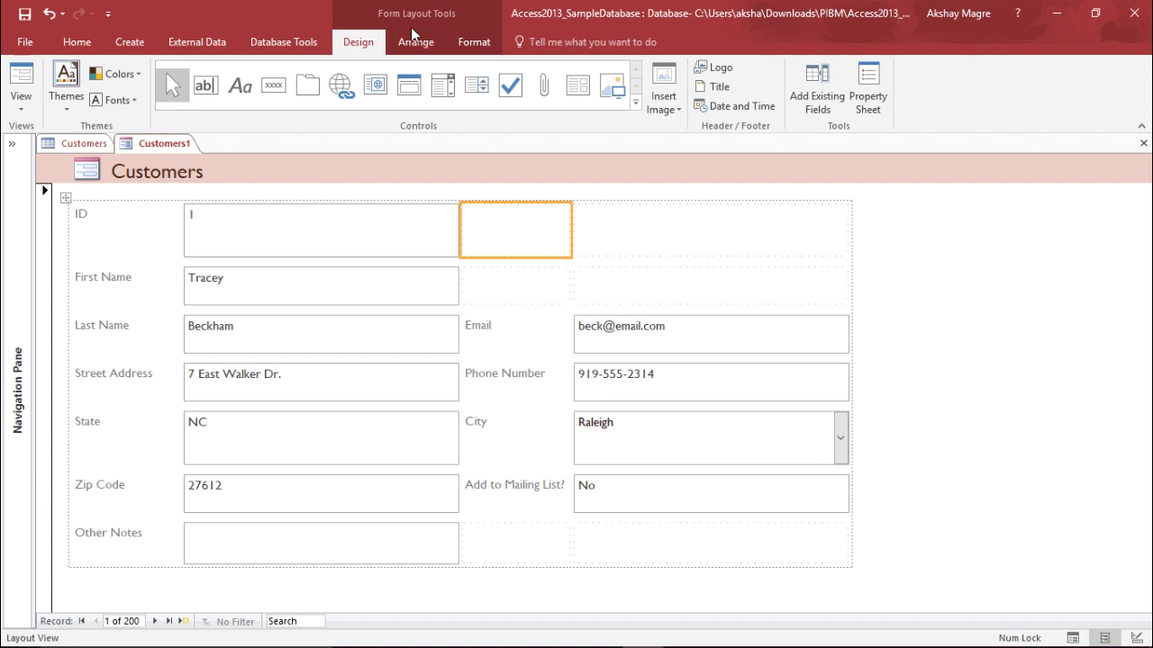
{"action": "left_click", "coordinate": [64, 99]}
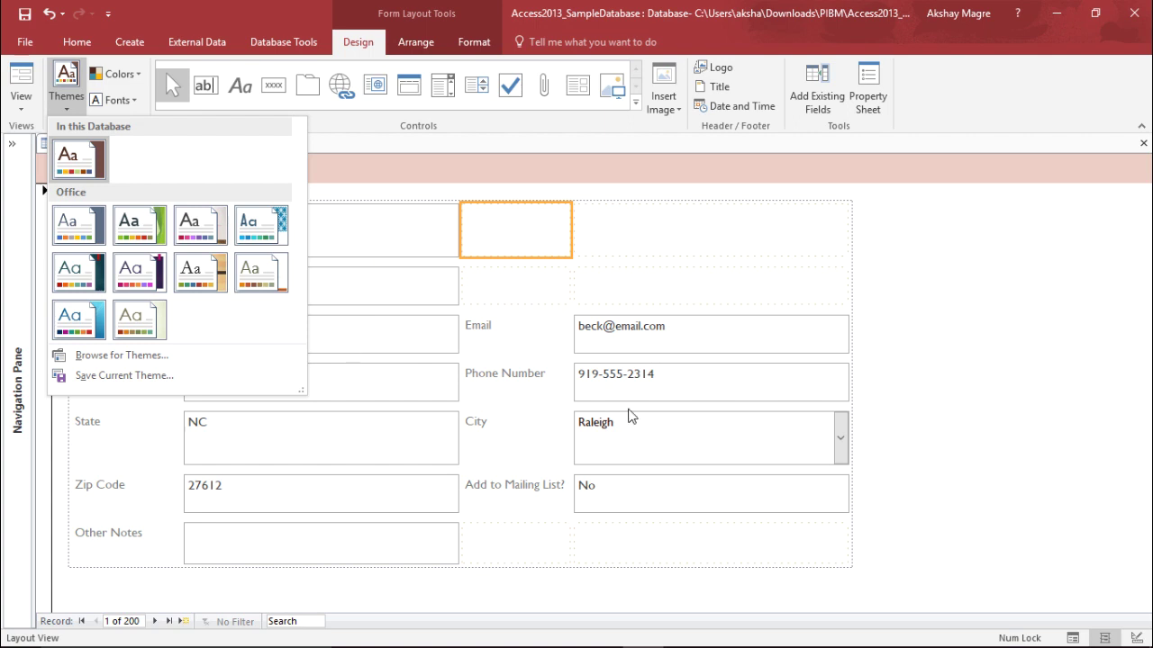
{"action": "left_click", "coordinate": [404, 208]}
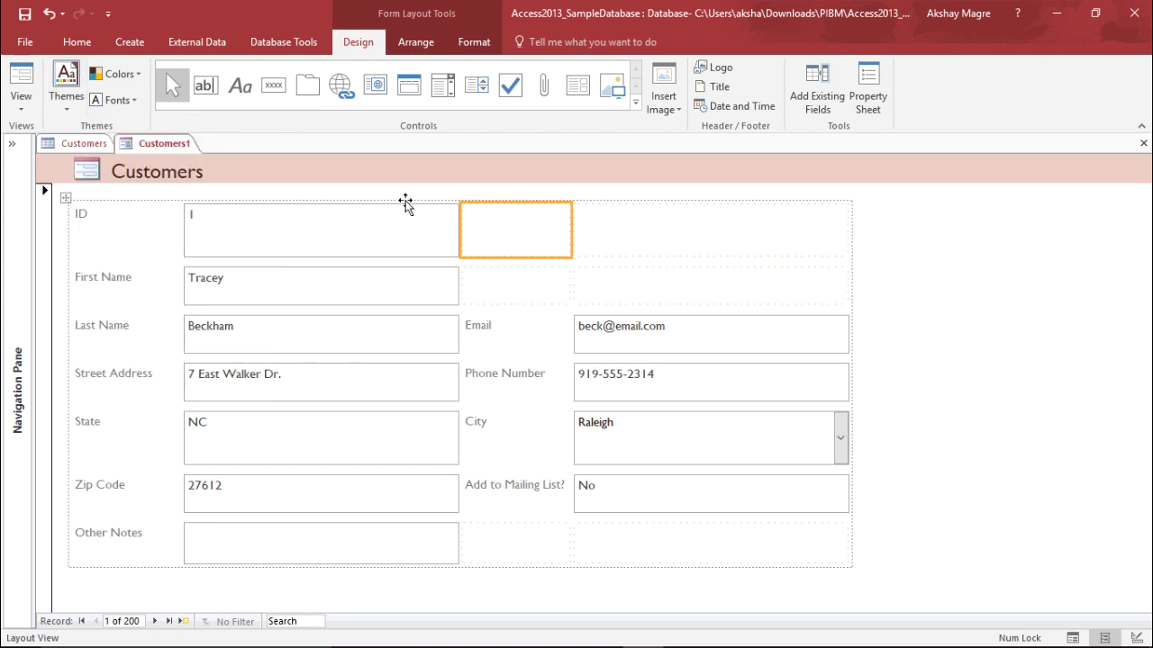
Fill all the field boxes in both columns of the form, from ID to Add to Mailing List?, with light aqua blue.
{"action": "left_click", "coordinate": [475, 45]}
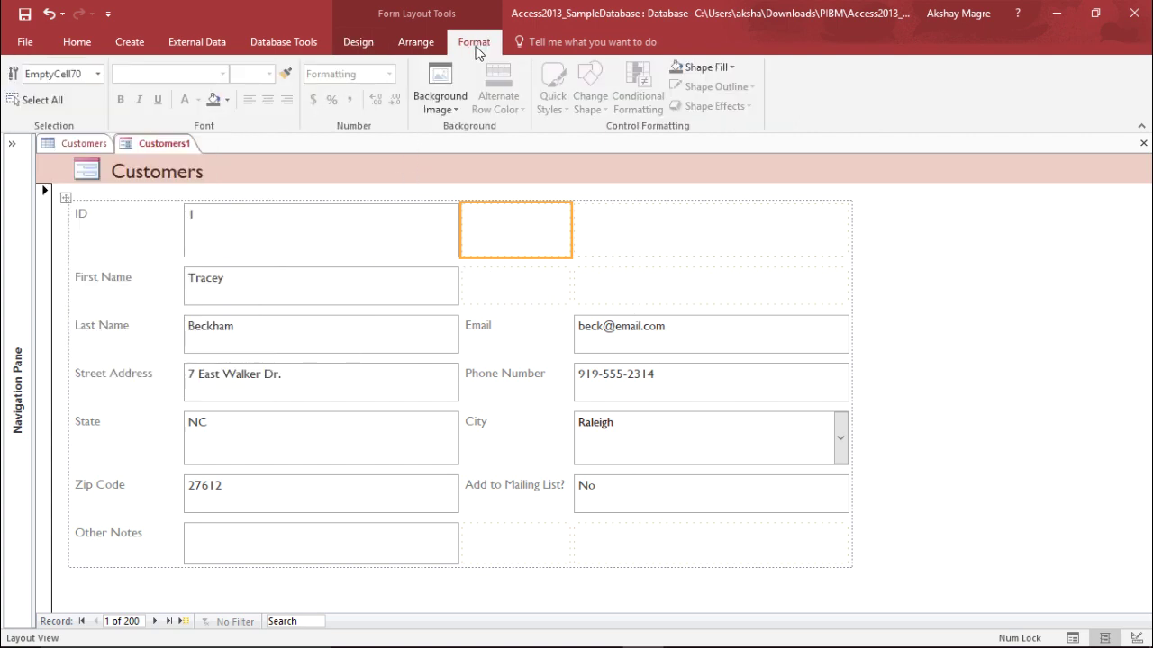
{"action": "left_click", "coordinate": [548, 271]}
{"action": "left_click", "coordinate": [350, 242]}
{"action": "left_click", "coordinate": [341, 286]}
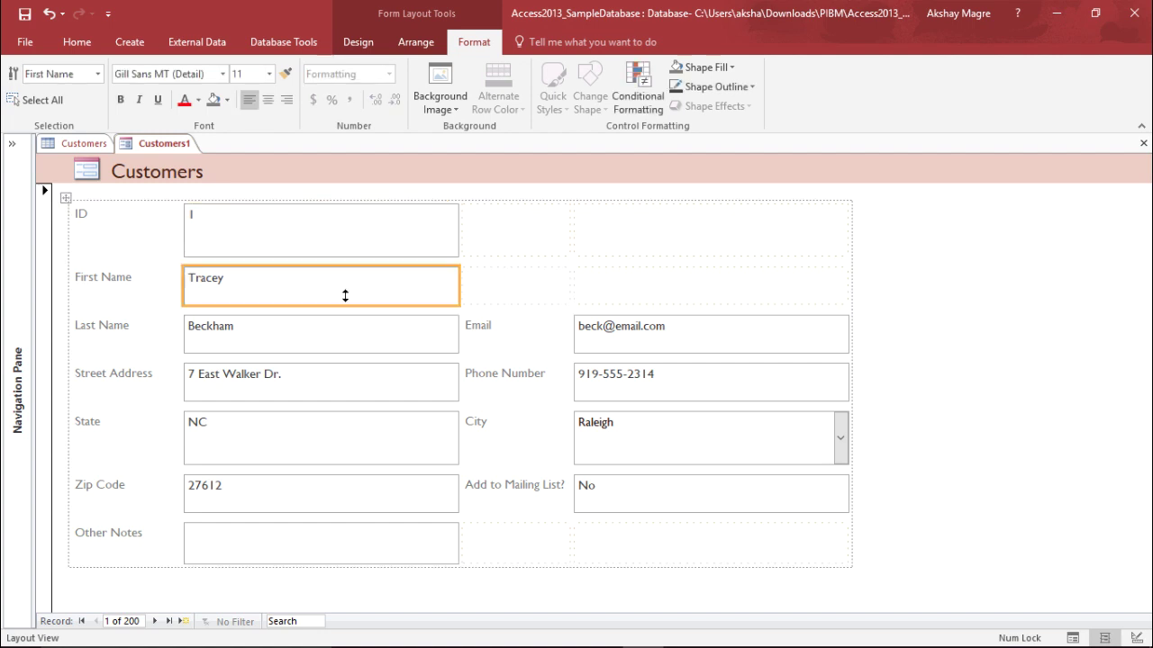
{"action": "left_click", "coordinate": [350, 329]}
{"action": "left_click", "coordinate": [352, 389]}
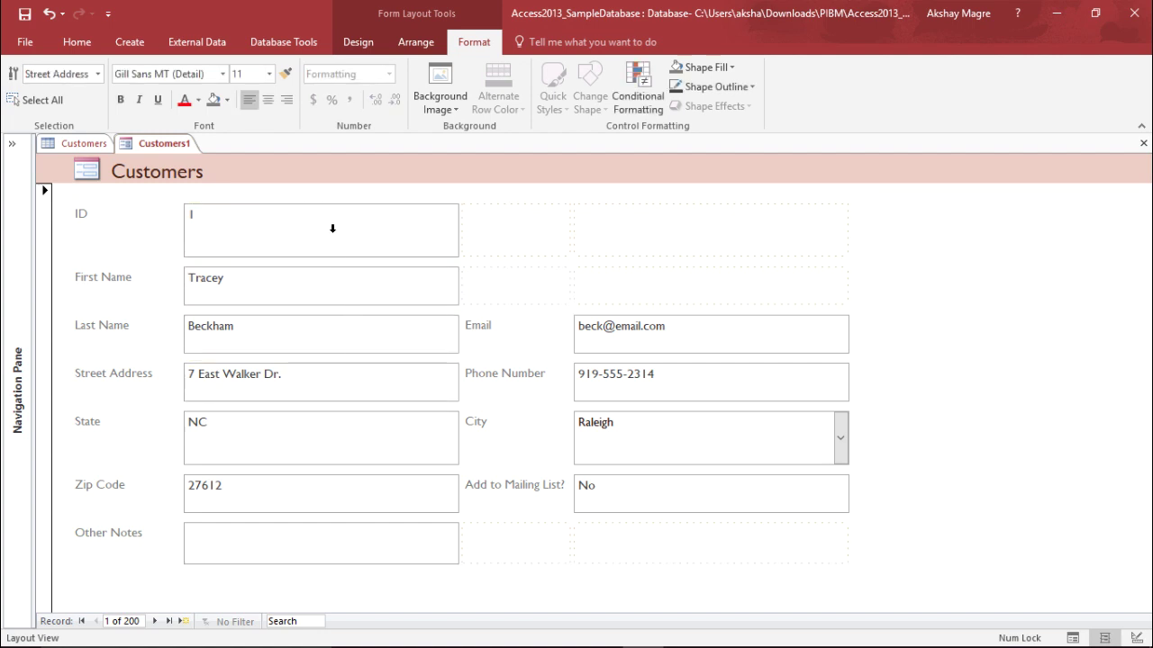
{"action": "left_click_drag", "start_coordinate": [330, 226], "coordinate": [362, 539]}
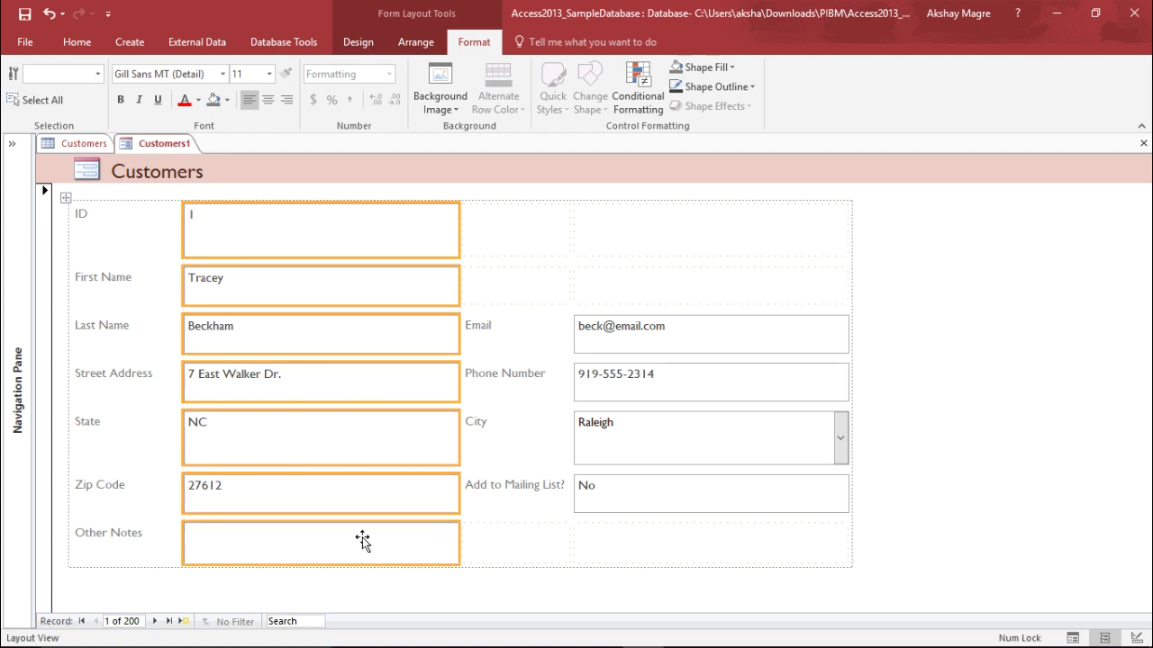
{"action": "left_click_drag", "start_coordinate": [610, 364], "coordinate": [681, 486]}
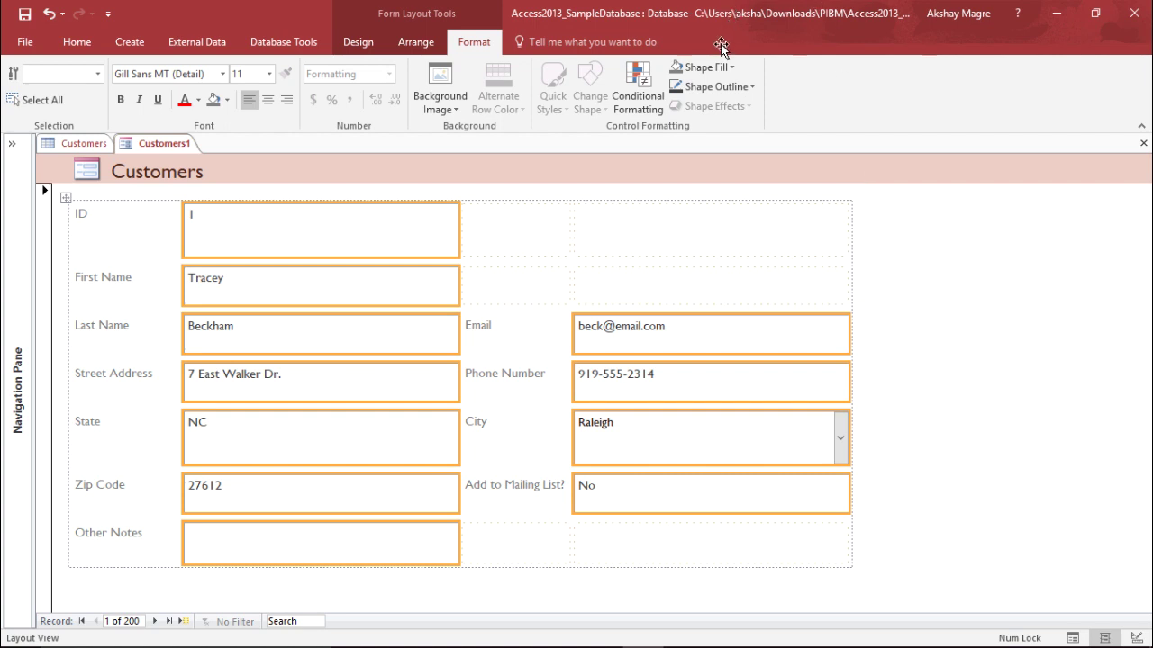
{"action": "left_click", "coordinate": [728, 67]}
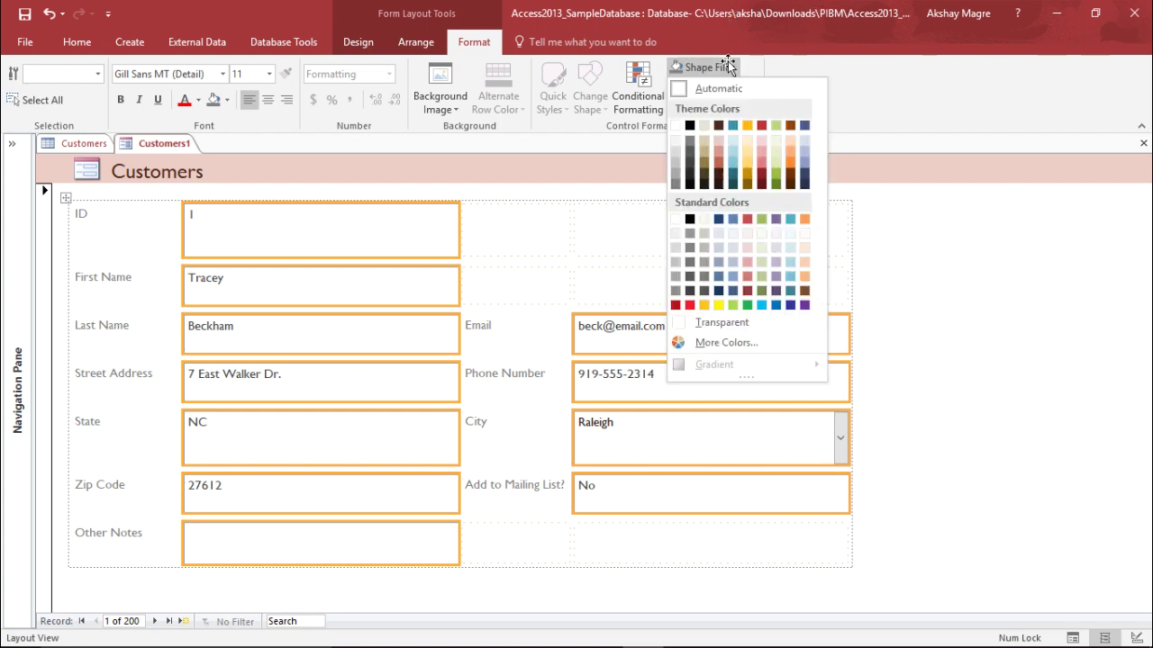
{"action": "left_click", "coordinate": [733, 140]}
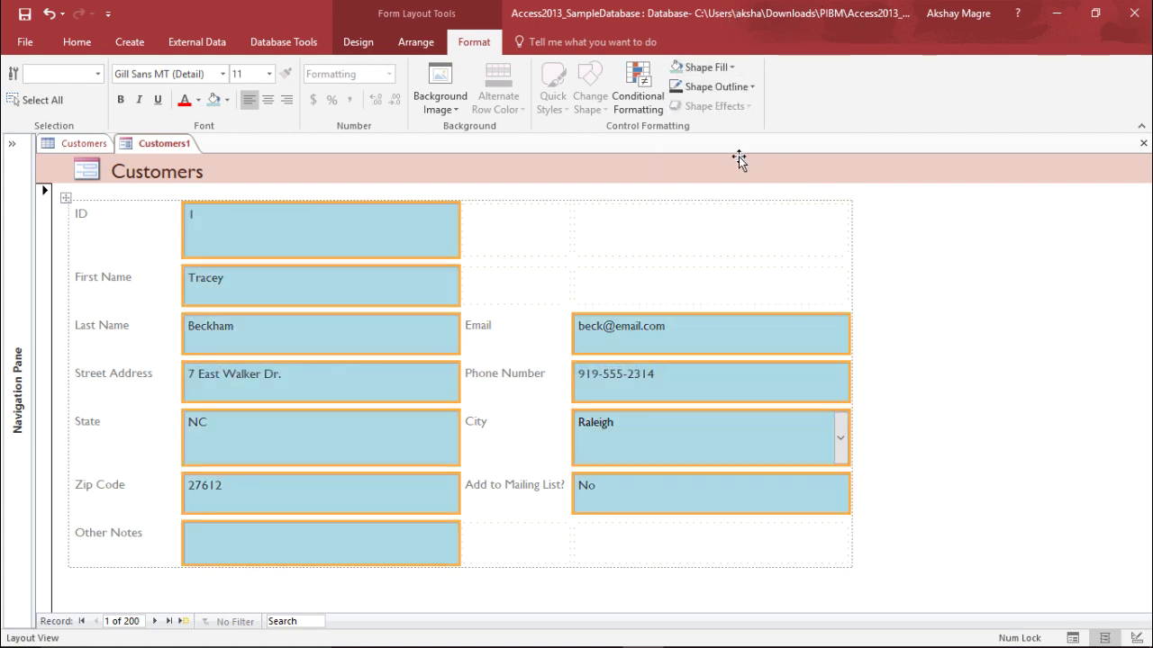
Set the outline of the selected field boxes to the darkest navy blue theme color.
{"action": "left_click", "coordinate": [748, 87]}
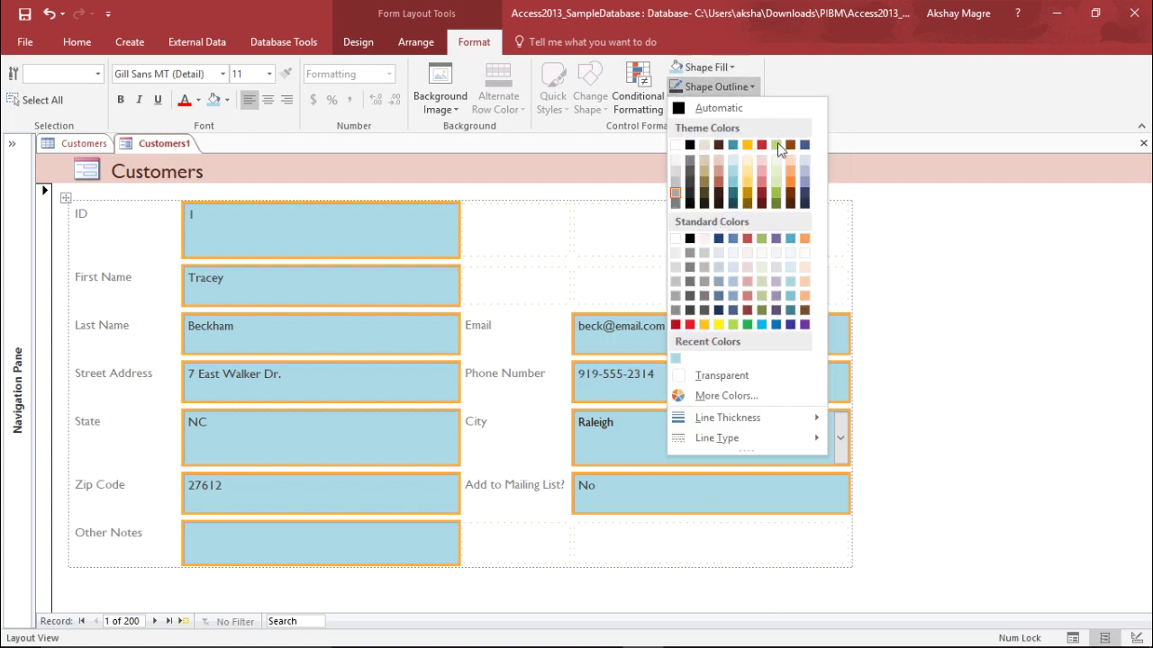
{"action": "left_click", "coordinate": [799, 206]}
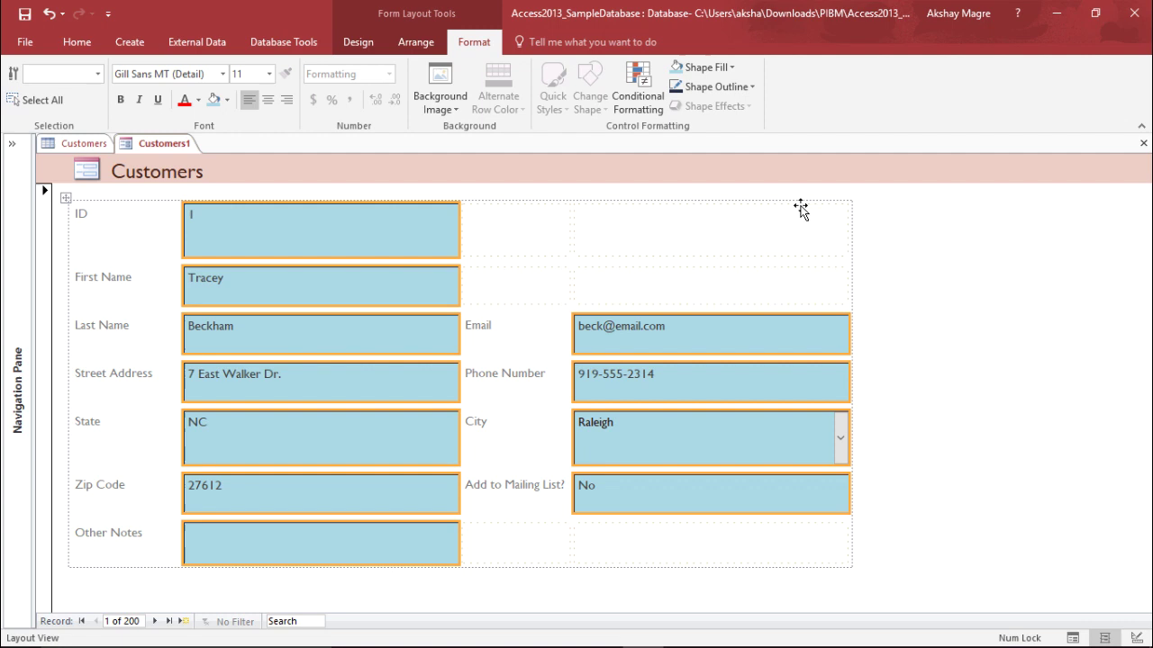
{"action": "left_click", "coordinate": [800, 208]}
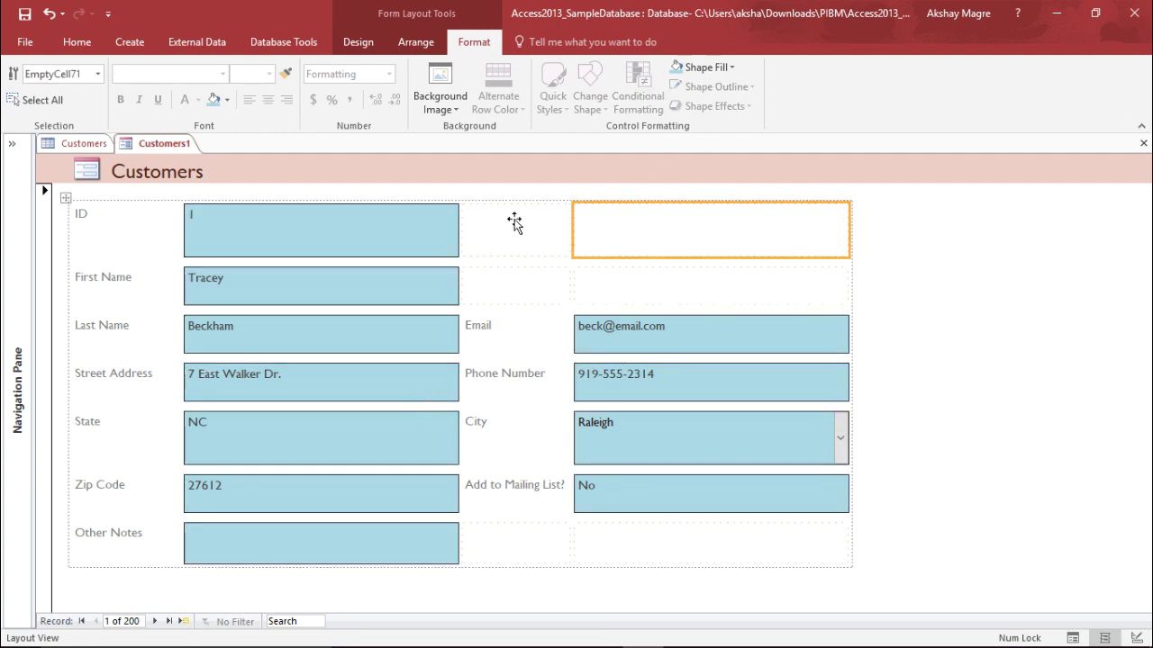
{"action": "left_click", "coordinate": [437, 225]}
{"action": "left_click", "coordinate": [438, 287]}
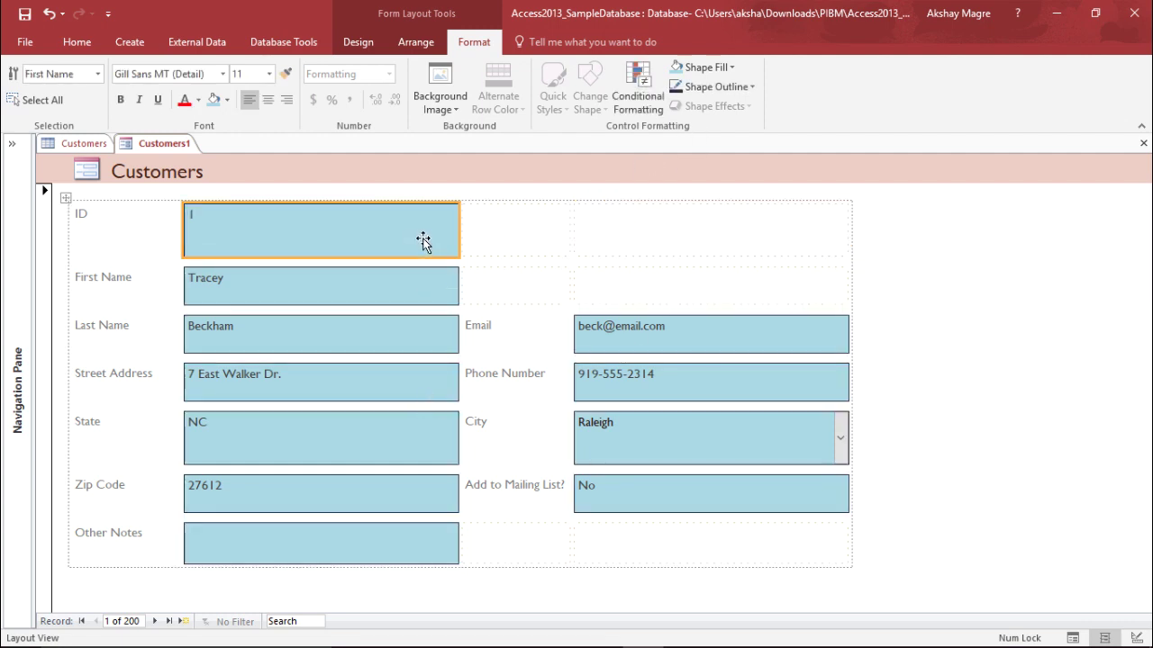
{"action": "left_click_drag", "start_coordinate": [425, 236], "coordinate": [389, 551]}
{"action": "left_click_drag", "start_coordinate": [631, 482], "coordinate": [668, 318]}
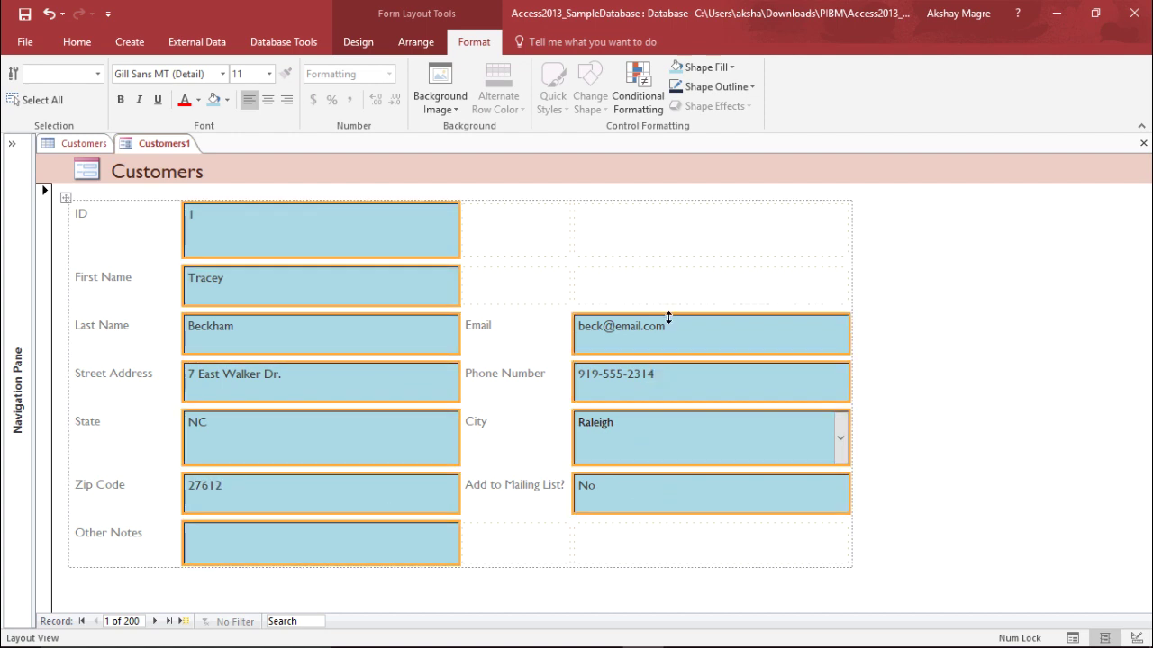
{"action": "left_click", "coordinate": [733, 67]}
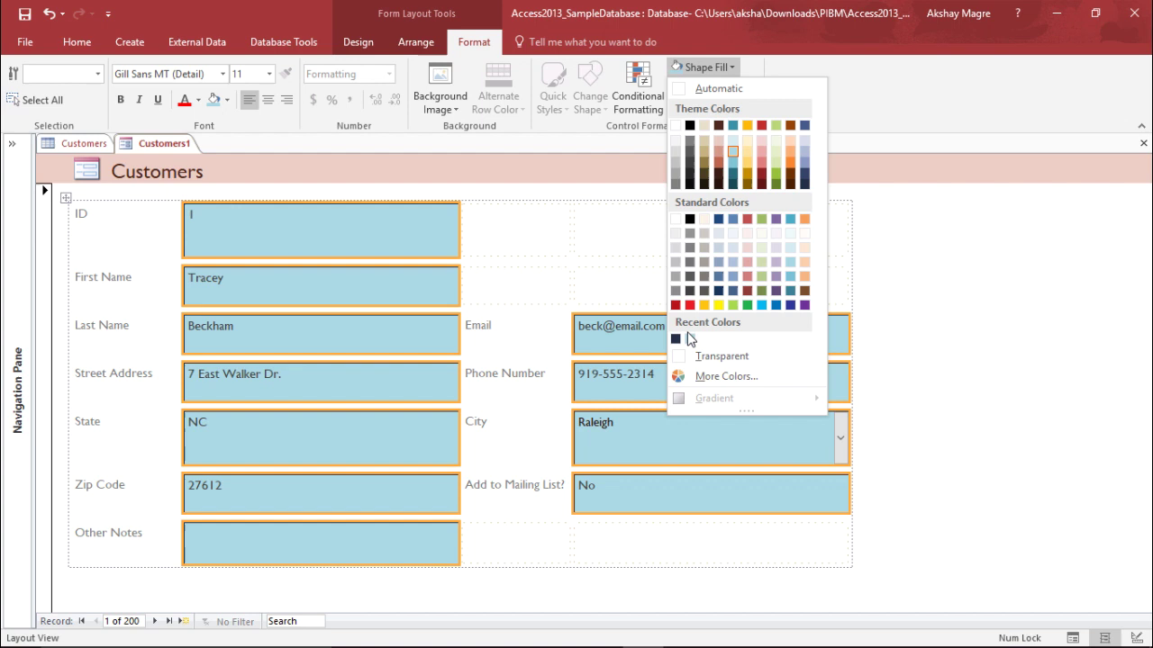
{"action": "left_click", "coordinate": [594, 261]}
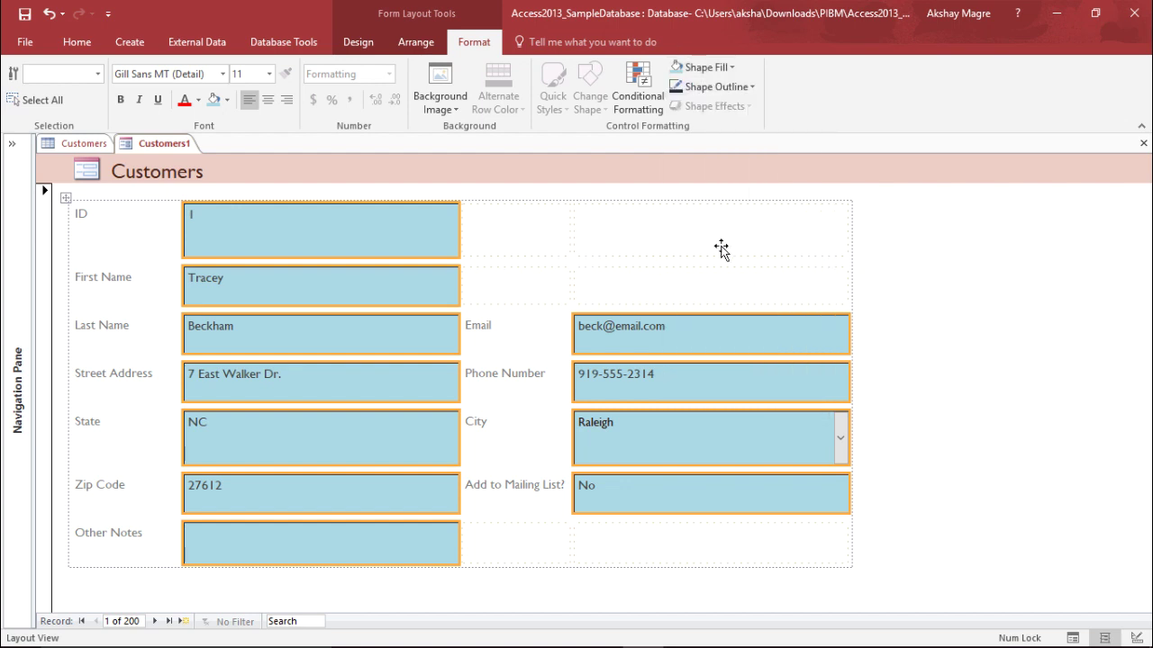
Fill the background of the form's Detail section with dark gold.
{"action": "left_click", "coordinate": [916, 247]}
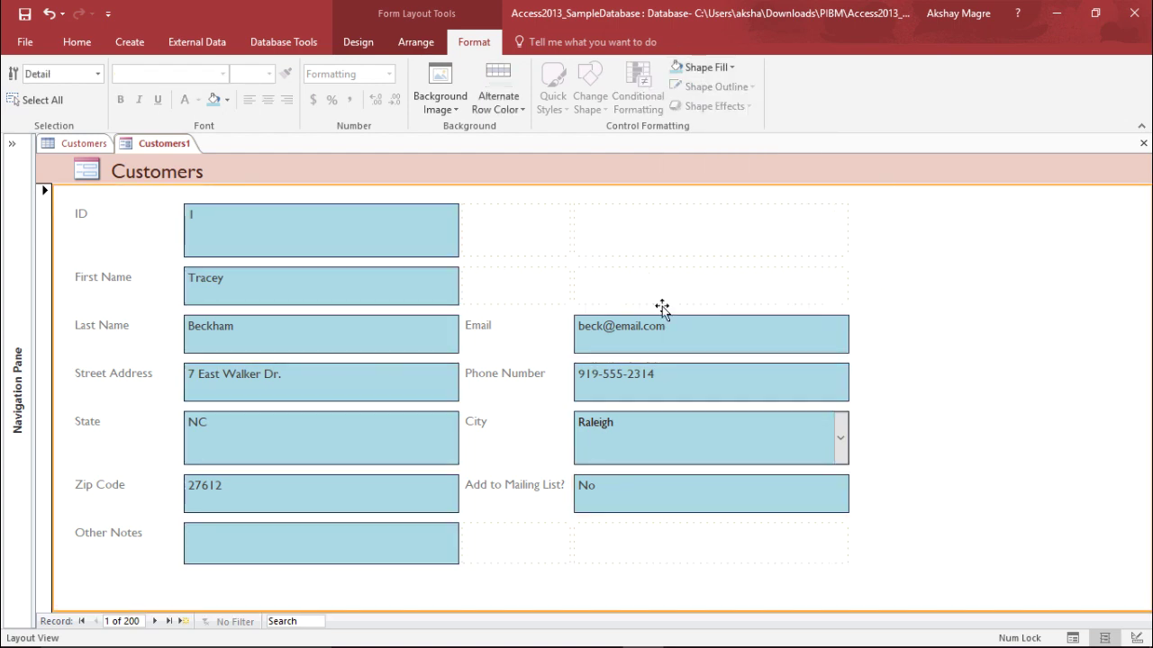
{"action": "left_click", "coordinate": [732, 67]}
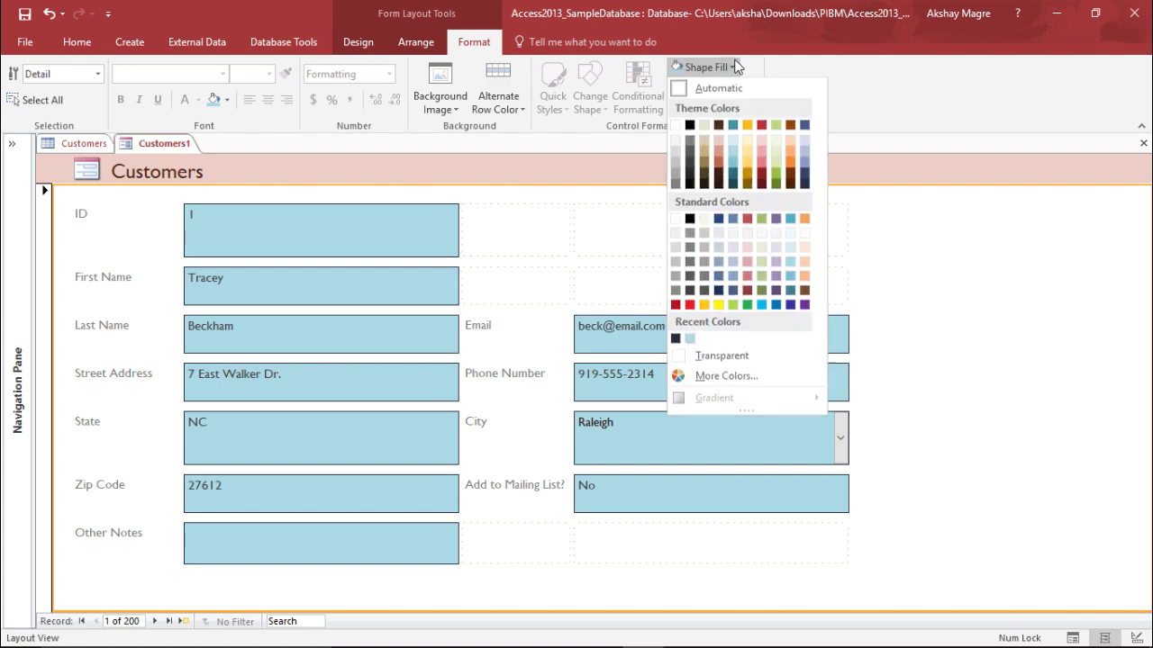
{"action": "left_click", "coordinate": [751, 170]}
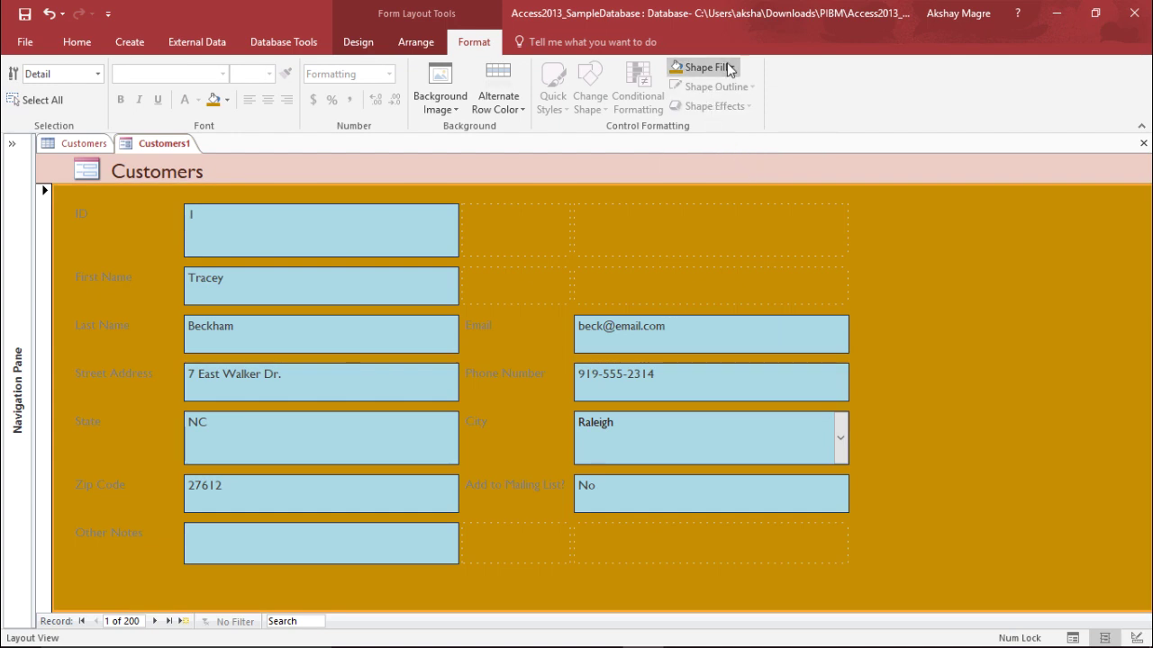
Change the Detail section's background fill to light green.
{"action": "left_click", "coordinate": [731, 68]}
{"action": "left_click", "coordinate": [779, 163]}
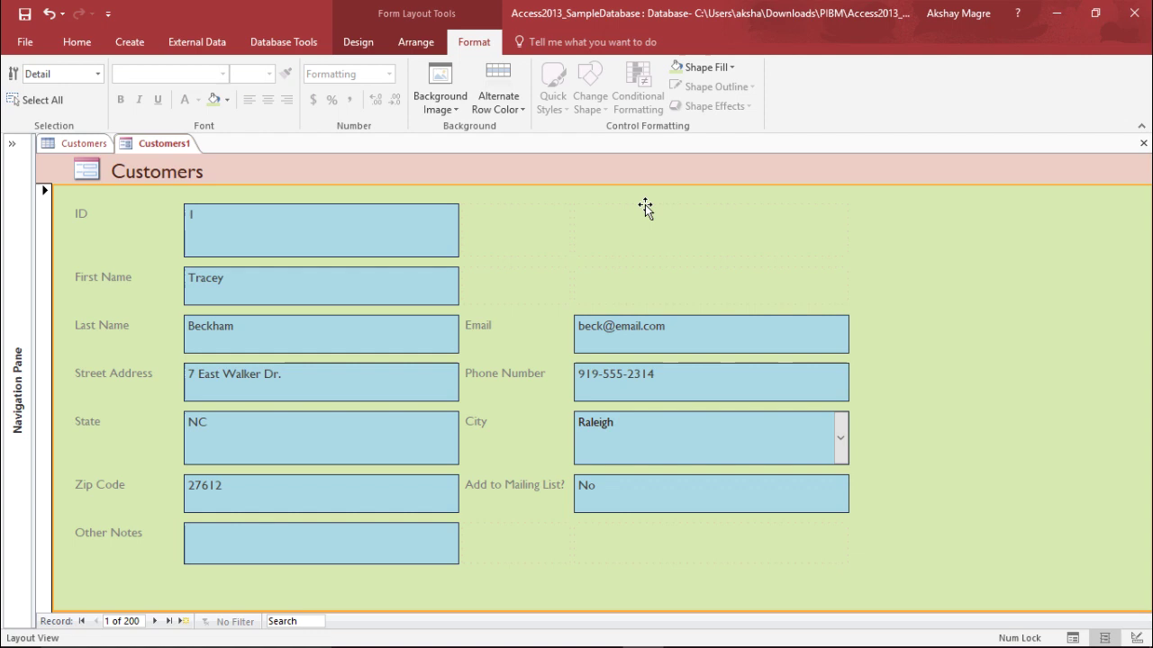
Try to delete the four empty layout cells beside the ID and First Name fields.
{"action": "left_click", "coordinate": [540, 231]}
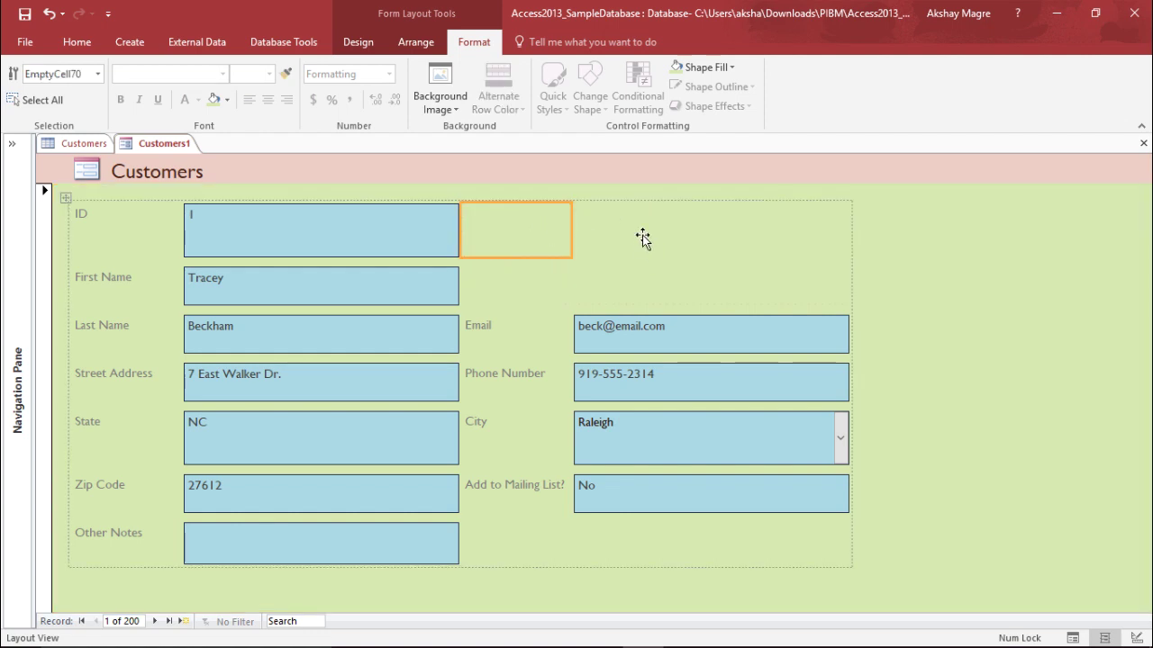
{"action": "left_click", "coordinate": [661, 237], "text": "ctrl"}
{"action": "left_click", "coordinate": [535, 270], "text": "ctrl"}
{"action": "left_click", "coordinate": [651, 294], "text": "ctrl"}
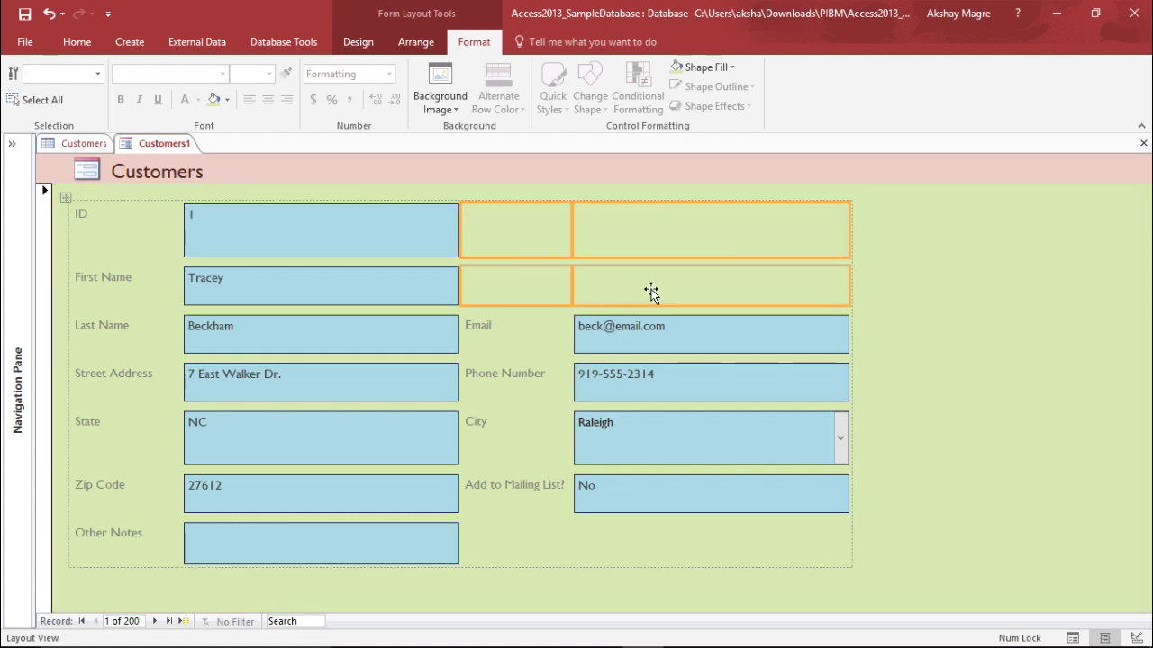
{"action": "key", "text": "Delete"}
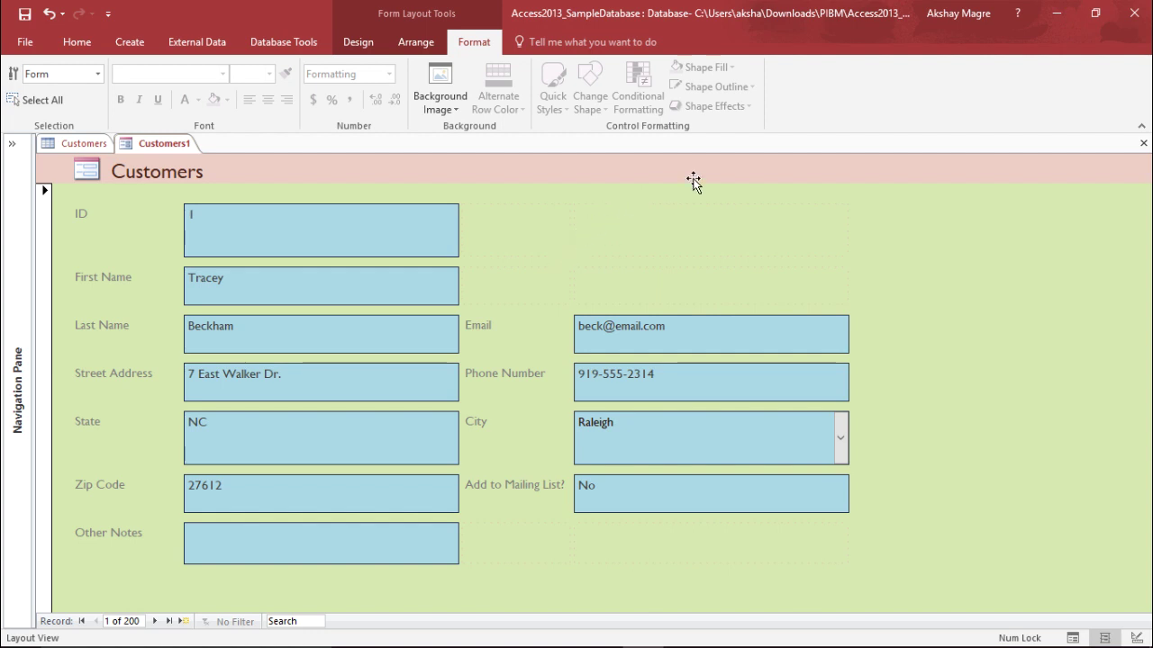
{"action": "left_click", "coordinate": [610, 206]}
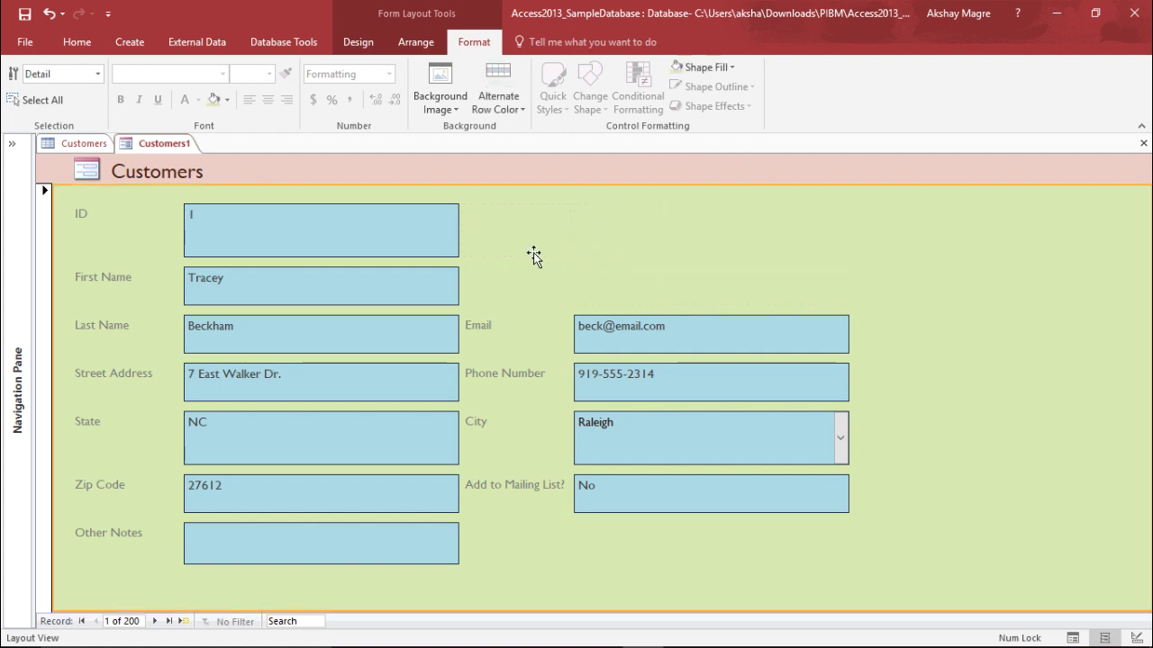
{"action": "left_click", "coordinate": [534, 255]}
Make all the field labels in both columns bold, from ID to Other Notes and from Email to Add to Mailing List?
{"action": "left_click", "coordinate": [92, 221]}
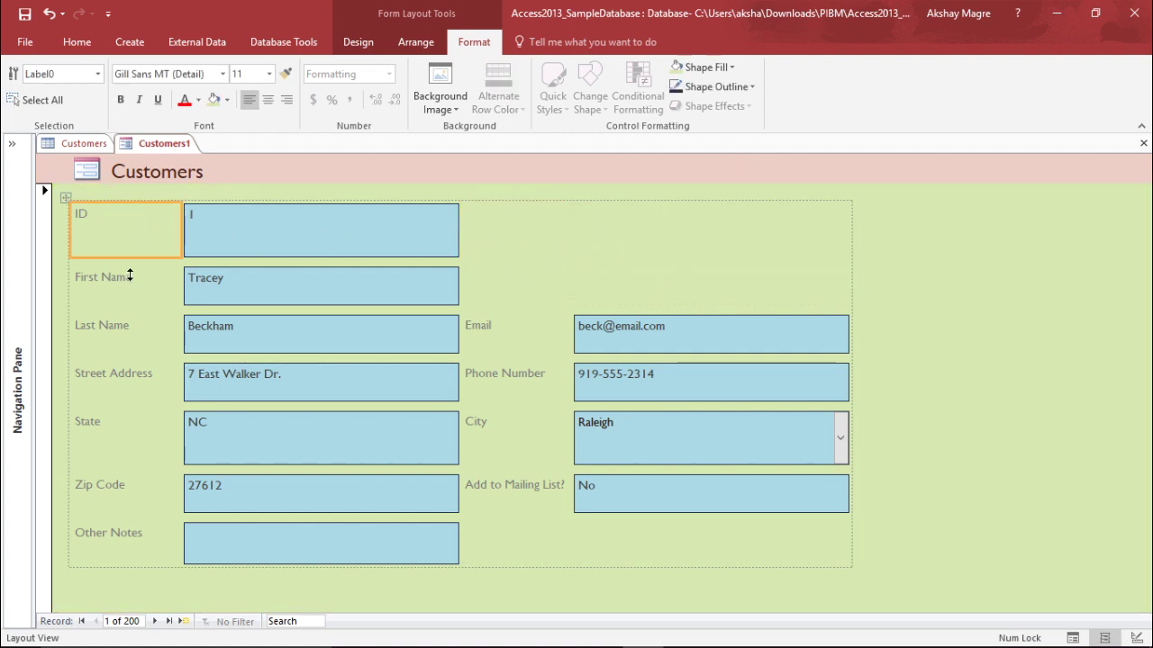
{"action": "left_click", "coordinate": [131, 274], "text": "shift"}
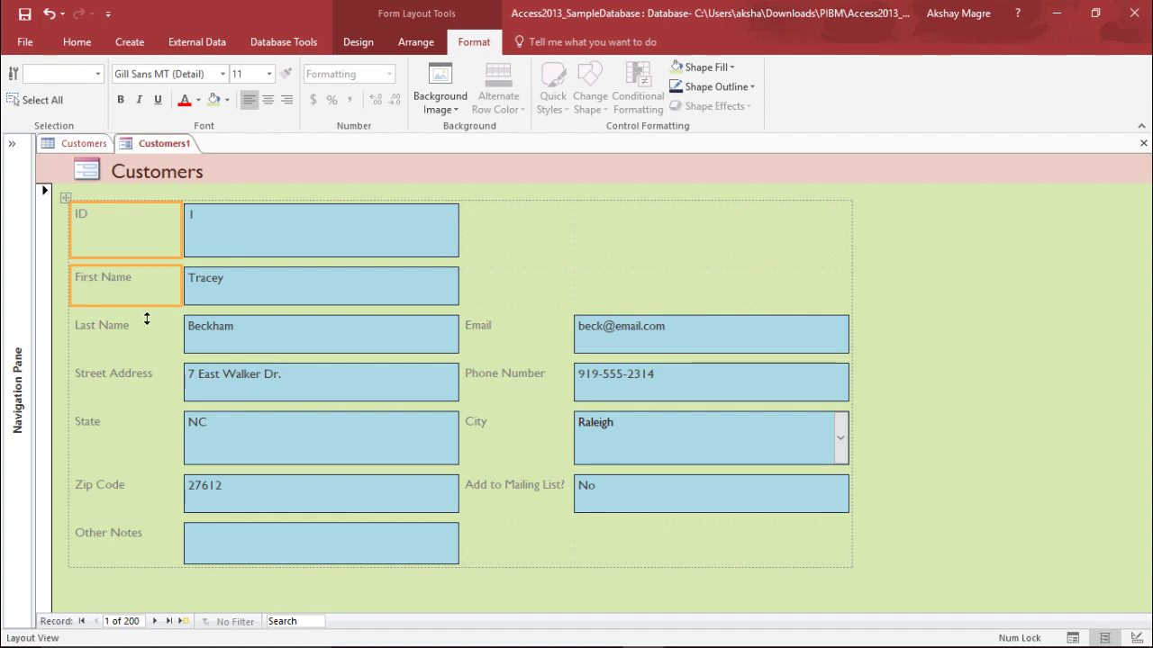
{"action": "left_click", "coordinate": [125, 323], "text": "shift"}
{"action": "left_click", "coordinate": [146, 376], "text": "shift"}
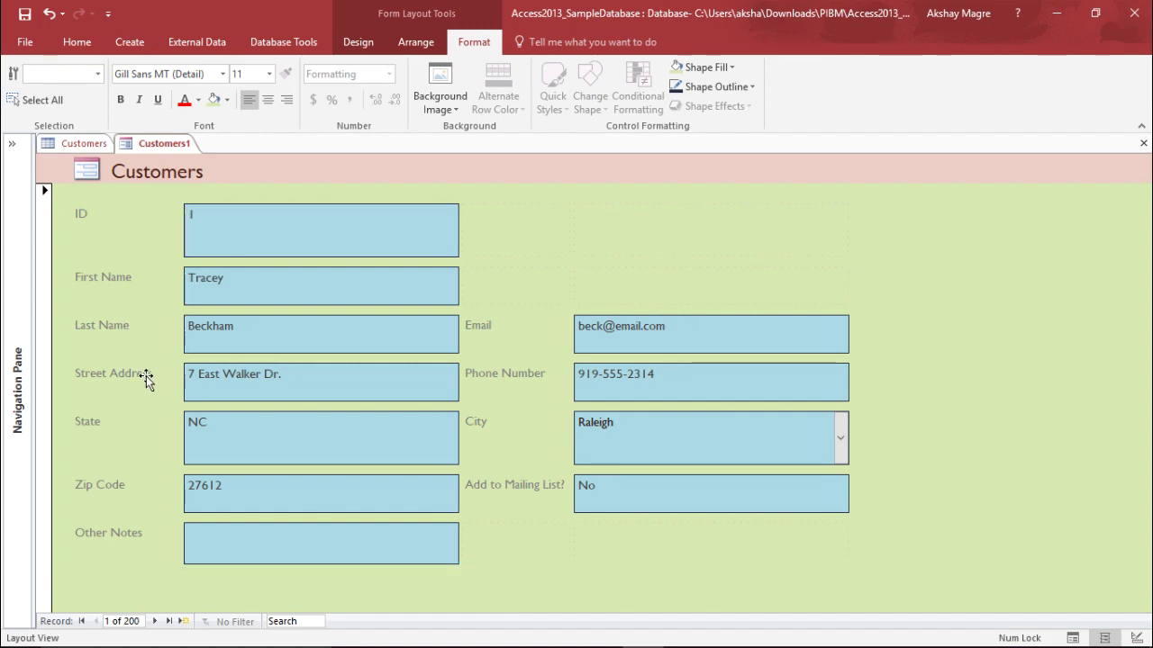
{"action": "left_click", "coordinate": [122, 428], "text": "shift"}
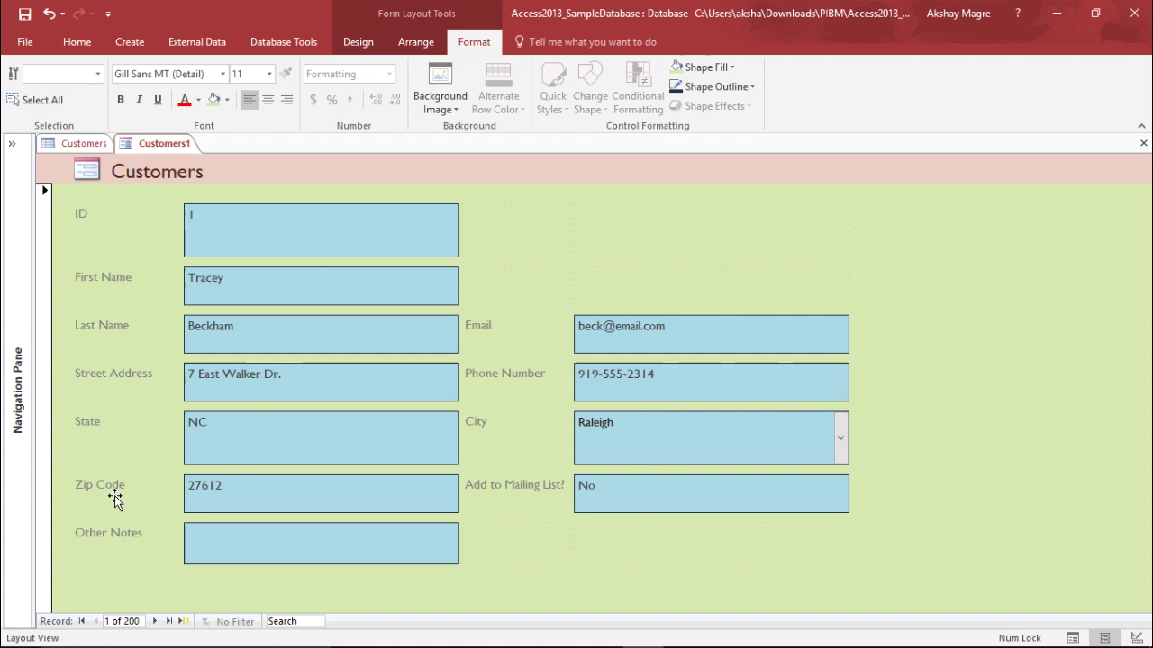
{"action": "left_click", "coordinate": [113, 497], "text": "shift"}
{"action": "left_click", "coordinate": [108, 535], "text": "shift"}
{"action": "left_click", "coordinate": [491, 330], "text": "shift"}
{"action": "left_click", "coordinate": [509, 375], "text": "shift"}
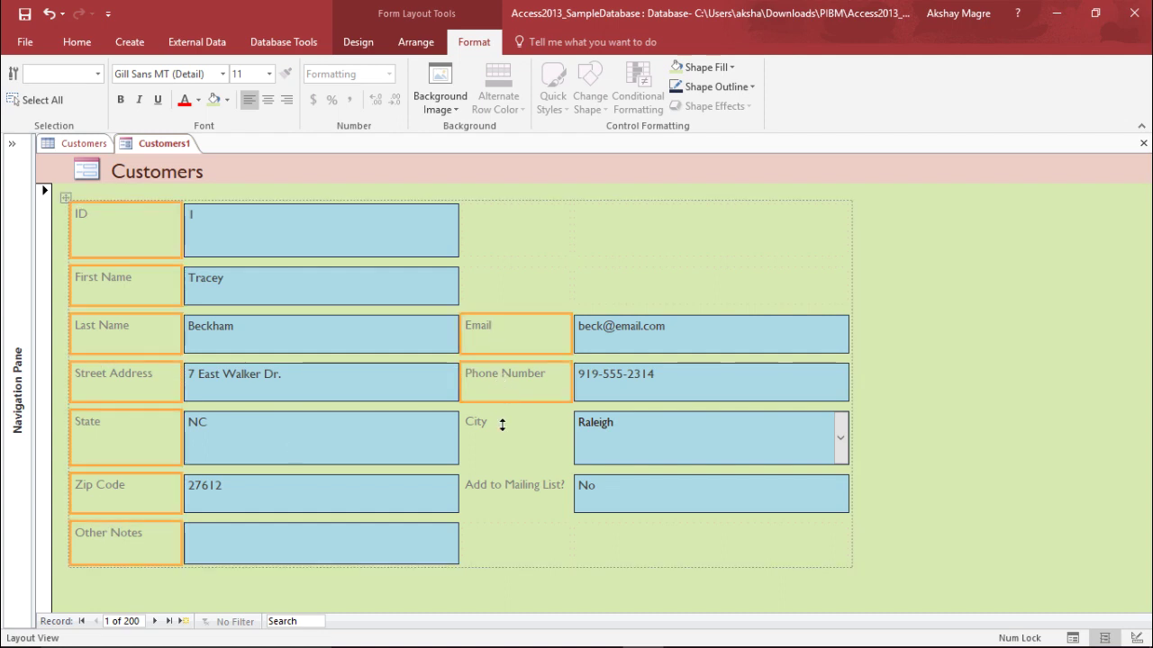
{"action": "left_click", "coordinate": [486, 423], "text": "shift"}
{"action": "left_click", "coordinate": [511, 482], "text": "shift"}
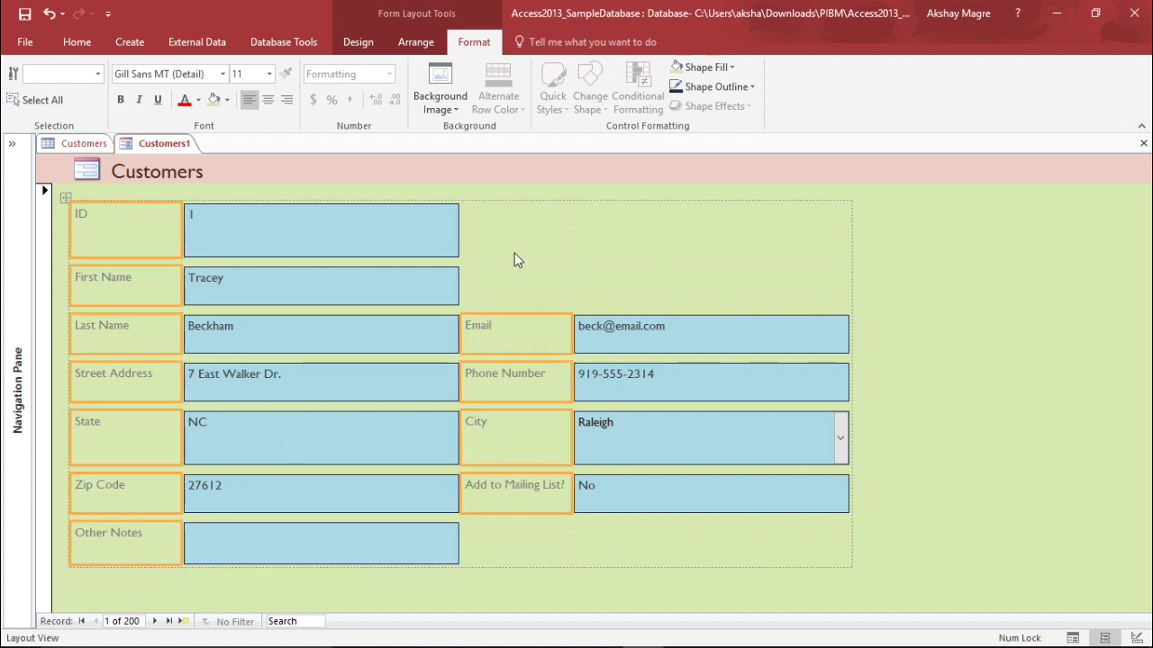
{"action": "left_click", "coordinate": [120, 99]}
Set the background color of the selected labels to the darkest navy blue theme color.
{"action": "left_click", "coordinate": [227, 100]}
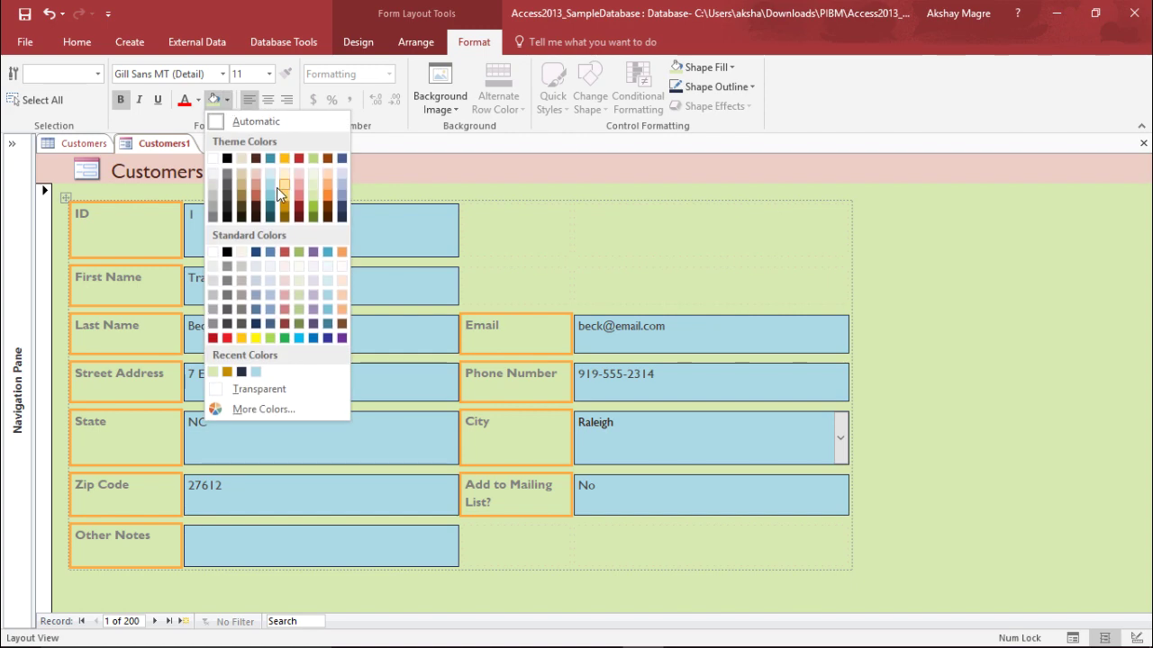
{"action": "left_click", "coordinate": [341, 216]}
{"action": "left_click", "coordinate": [639, 251]}
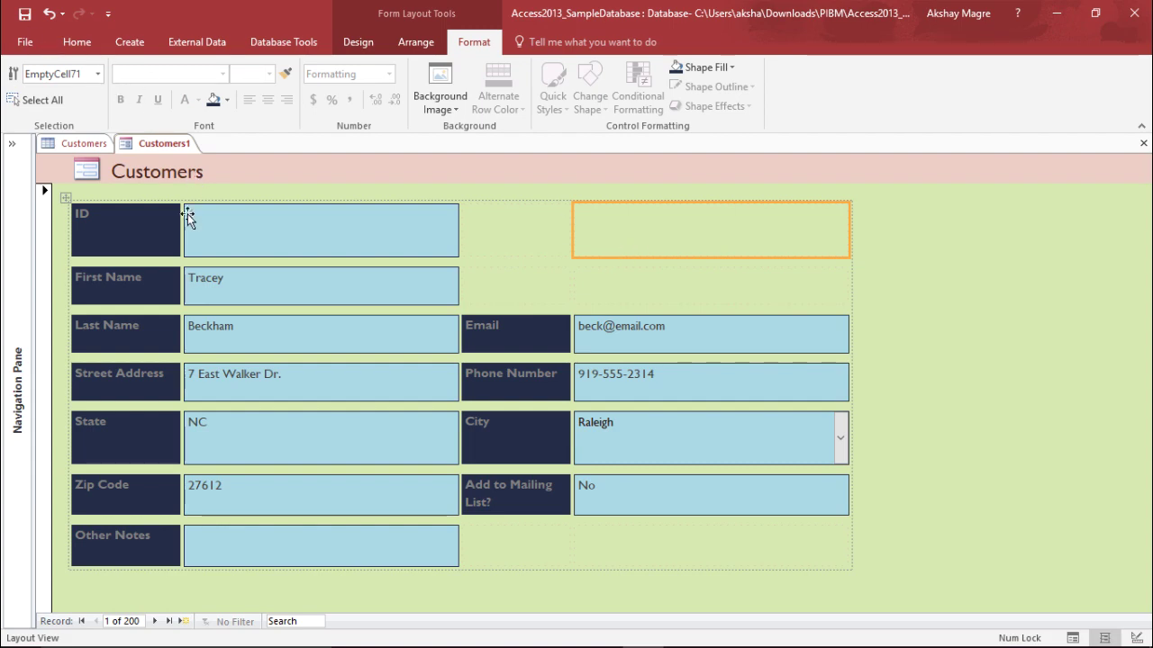
{"action": "left_click", "coordinate": [171, 223]}
{"action": "left_click", "coordinate": [144, 269], "text": "ctrl"}
{"action": "left_click", "coordinate": [134, 331], "text": "ctrl"}
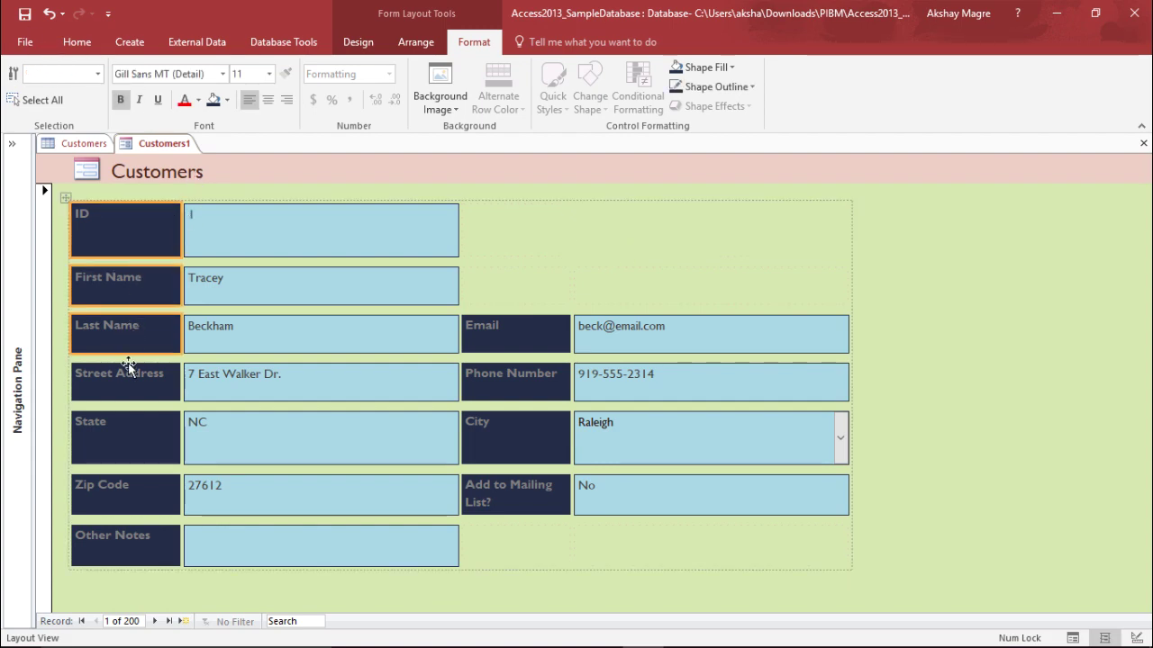
{"action": "left_click", "coordinate": [529, 295]}
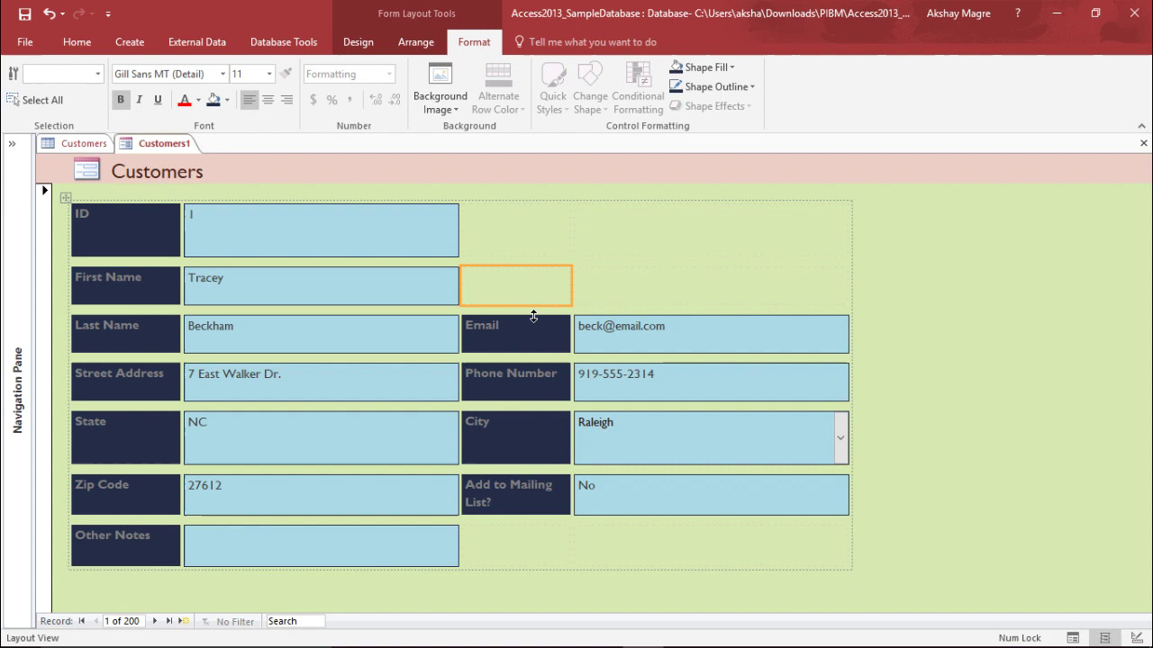
{"action": "left_click", "coordinate": [520, 336]}
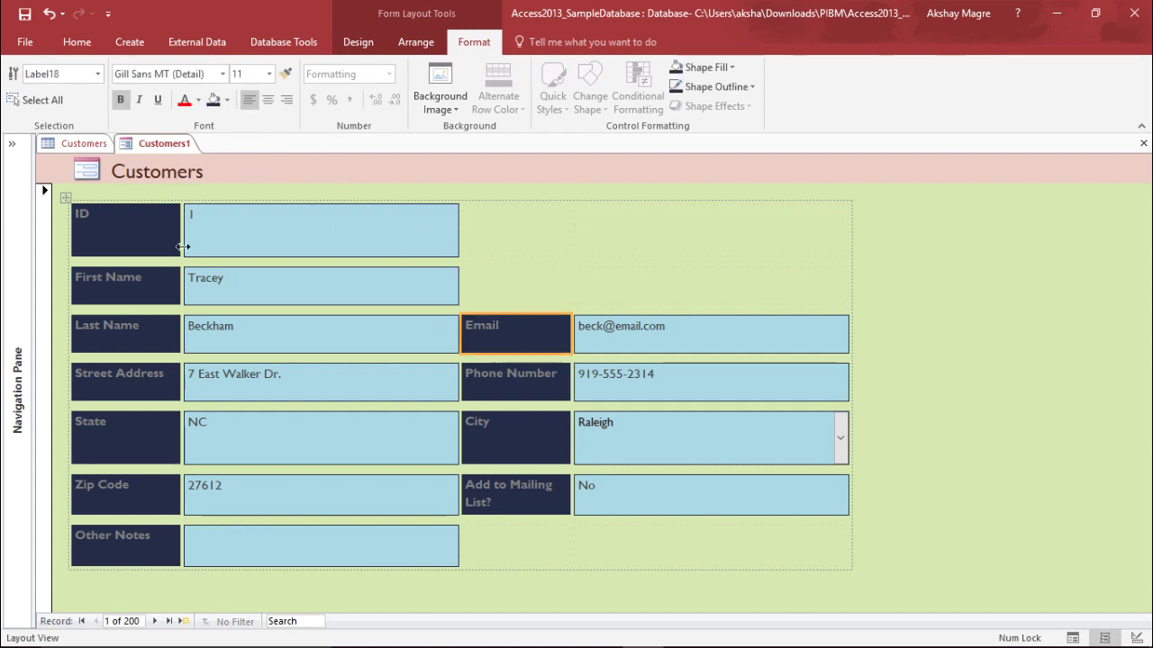
Set the font color of all the field labels in both columns, from ID to Other Notes and Email to Add to Mailing List?, to white.
{"action": "left_click", "coordinate": [135, 224]}
{"action": "left_click", "coordinate": [149, 279], "text": "ctrl"}
{"action": "left_click", "coordinate": [149, 335], "text": "ctrl"}
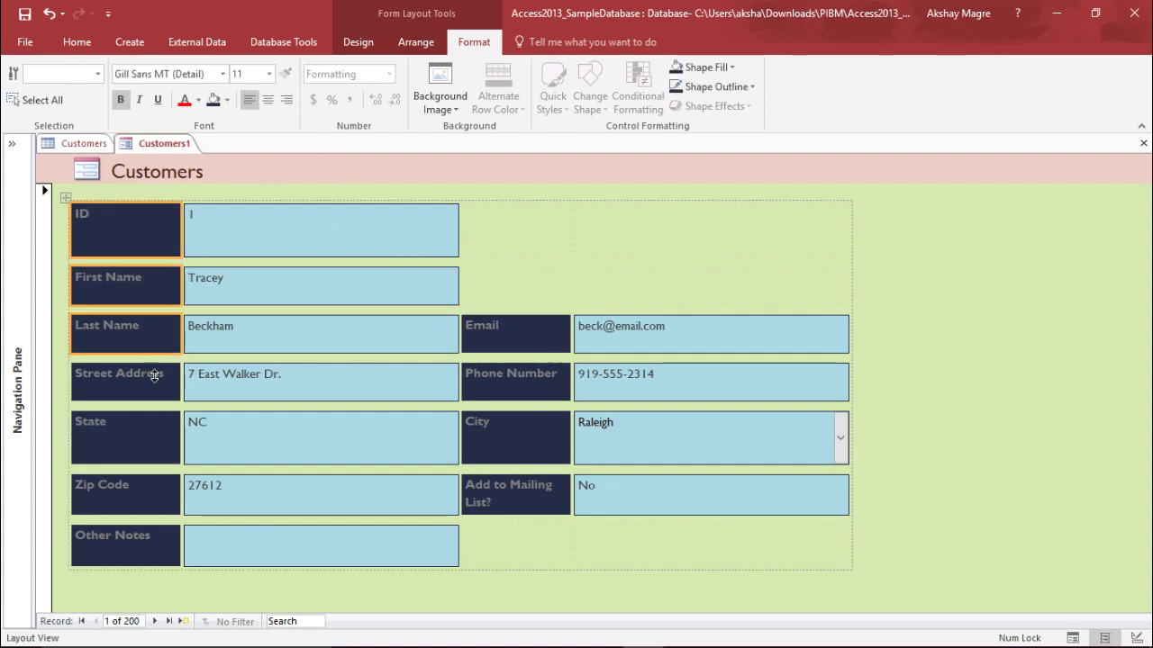
{"action": "left_click", "coordinate": [151, 383], "text": "ctrl"}
{"action": "left_click", "coordinate": [130, 434], "text": "ctrl"}
{"action": "left_click", "coordinate": [126, 496], "text": "ctrl"}
{"action": "left_click", "coordinate": [127, 545], "text": "ctrl"}
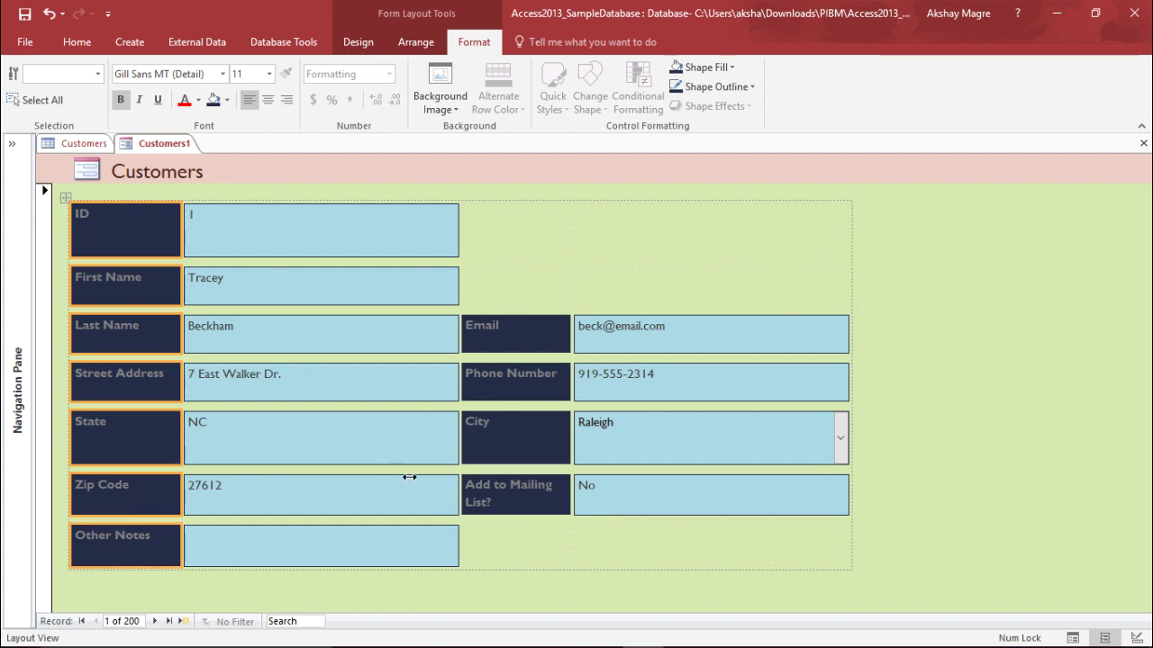
{"action": "left_click", "coordinate": [477, 490], "text": "ctrl"}
{"action": "left_click", "coordinate": [510, 423], "text": "ctrl"}
{"action": "left_click", "coordinate": [512, 383], "text": "ctrl"}
{"action": "left_click", "coordinate": [512, 331], "text": "ctrl"}
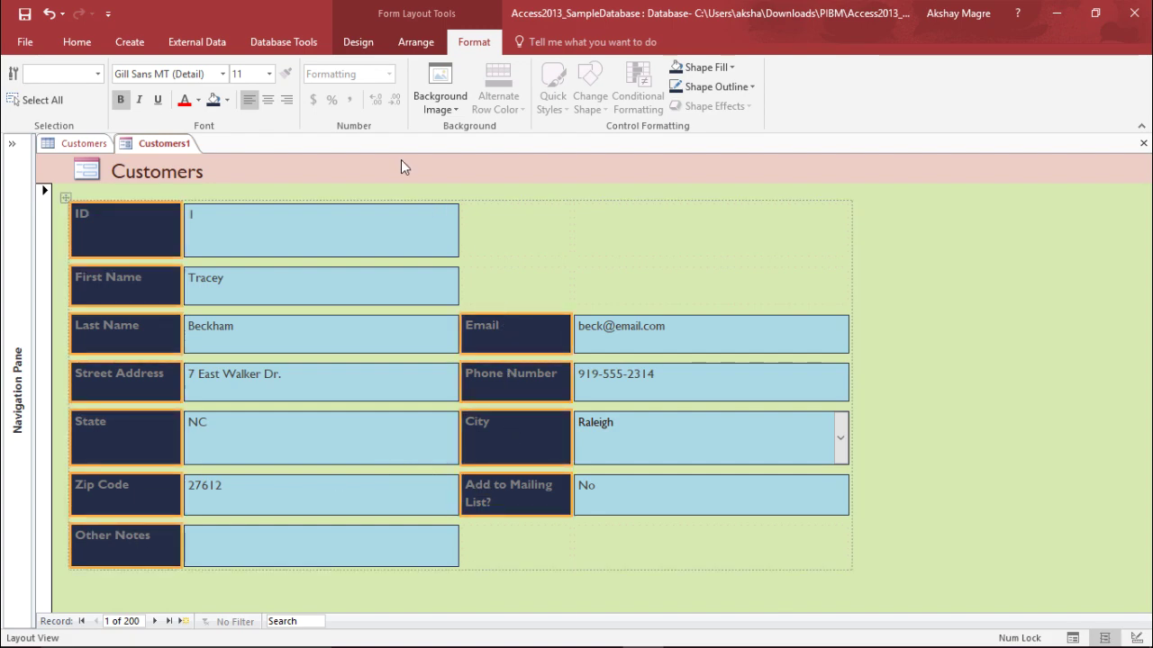
{"action": "left_click", "coordinate": [198, 100]}
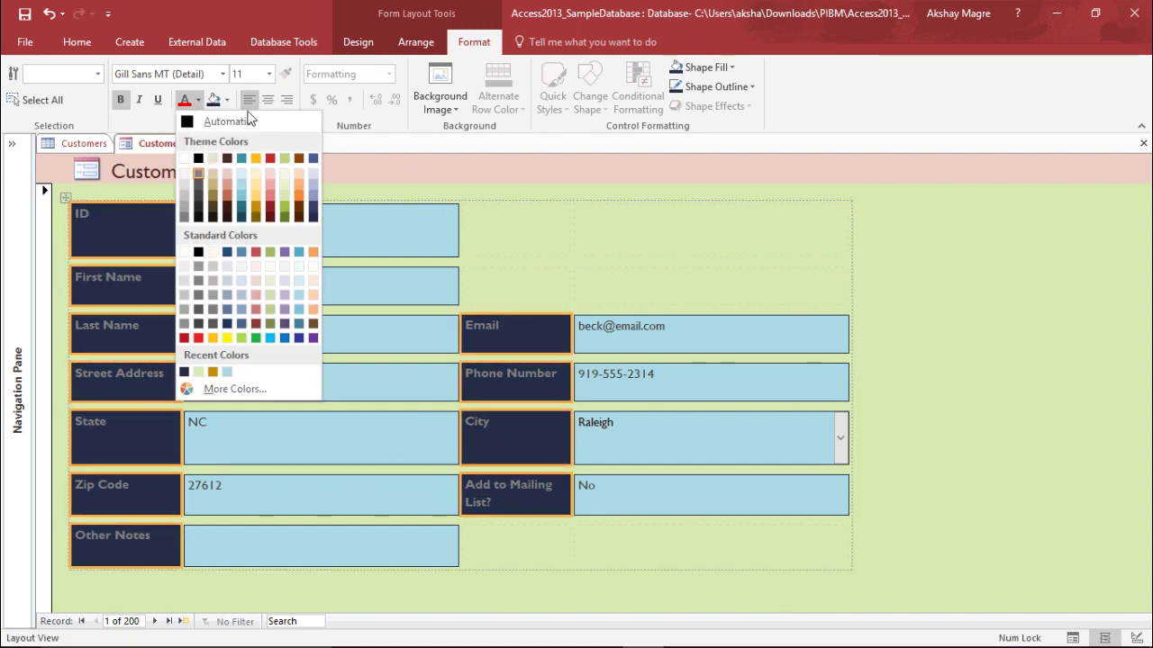
{"action": "left_click", "coordinate": [184, 252]}
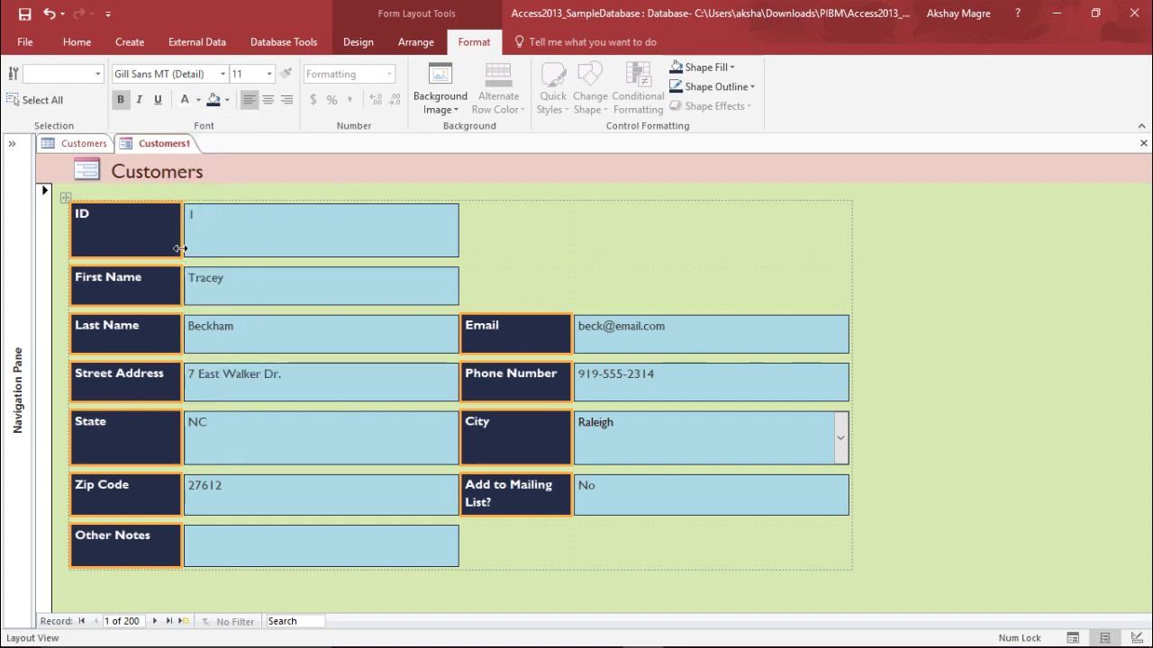
{"action": "left_click", "coordinate": [519, 244]}
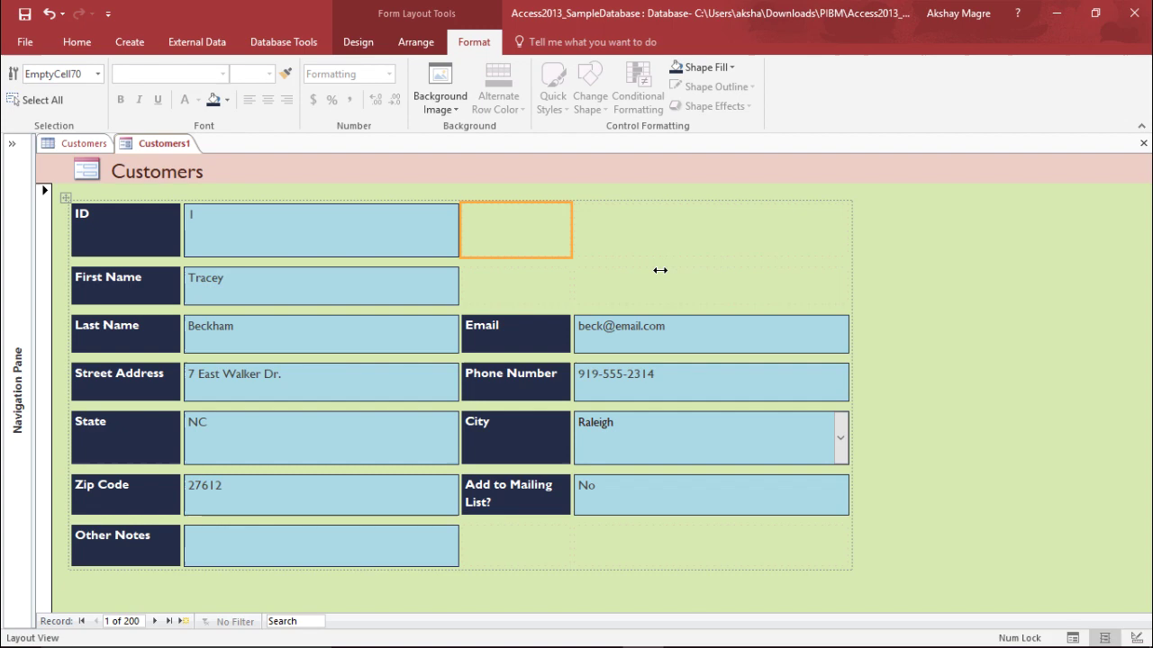
{"action": "left_click", "coordinate": [628, 281]}
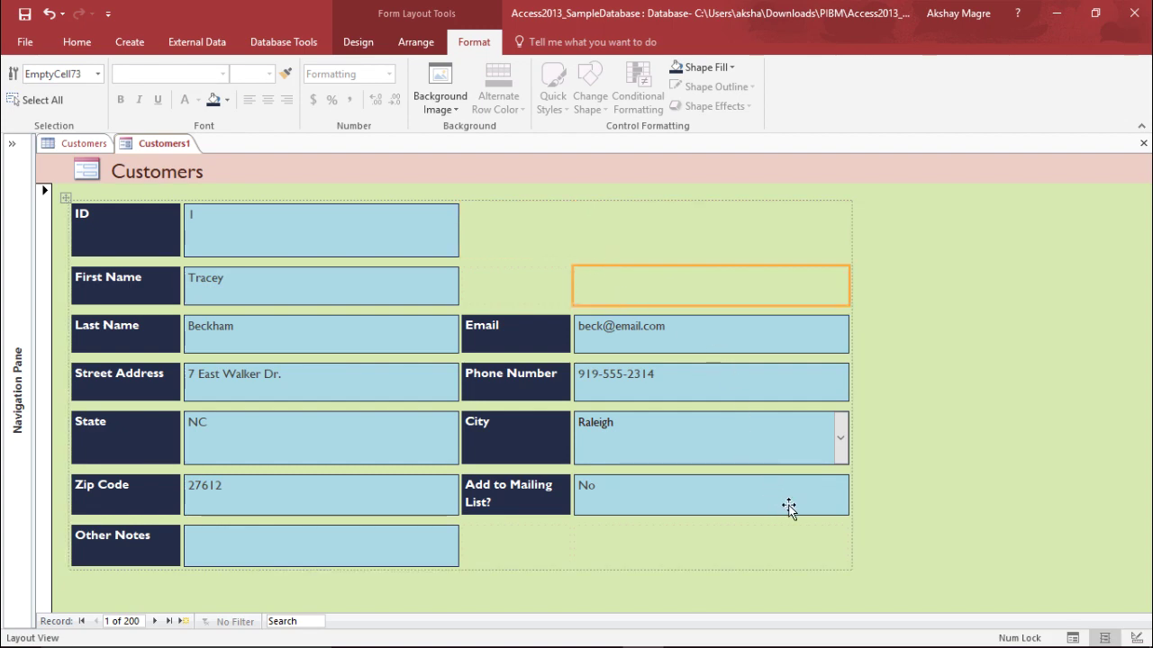
Examine the shape outline options for the ID field, including the available line types.
{"action": "left_click", "coordinate": [320, 237]}
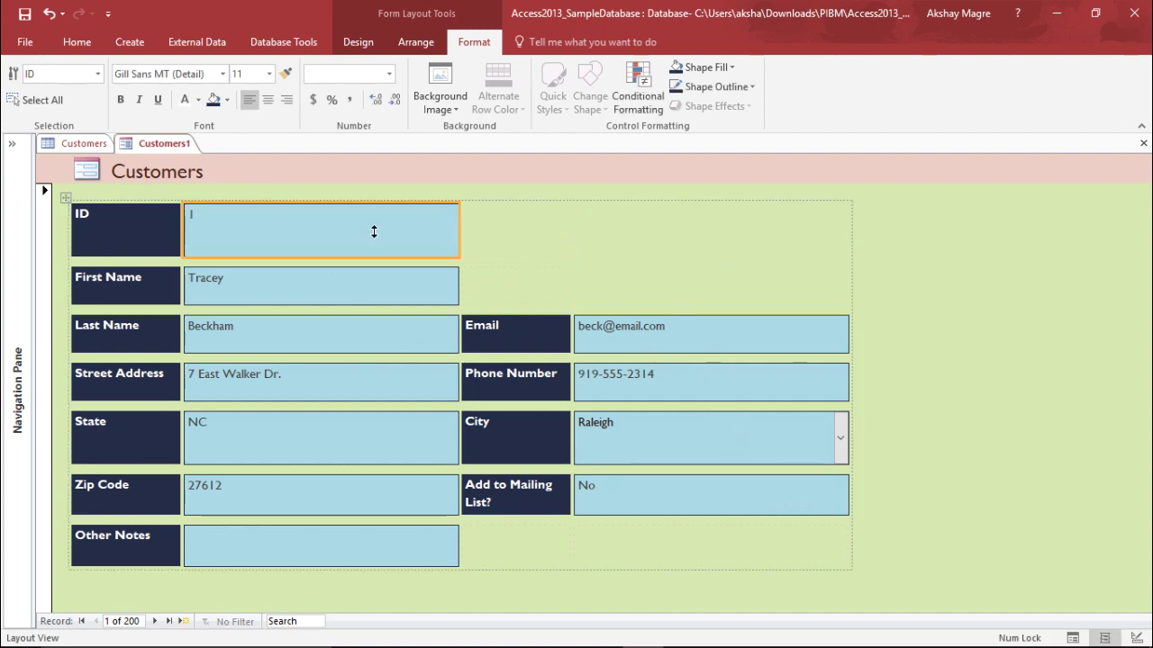
{"action": "left_click", "coordinate": [735, 90]}
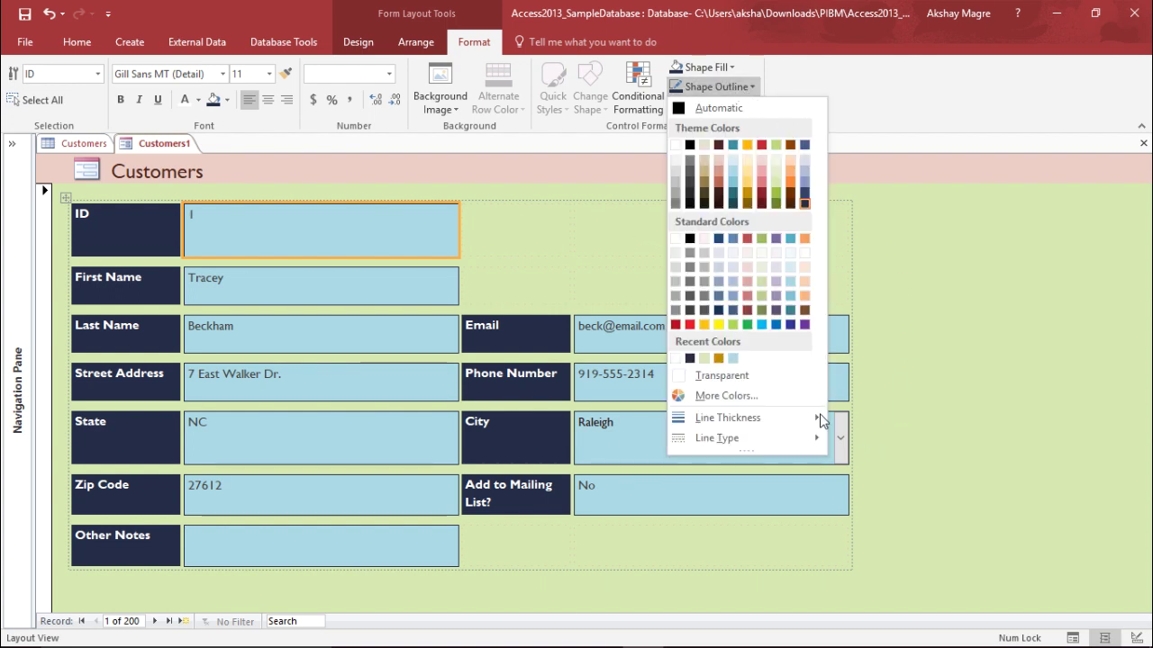
{"action": "mouse_move", "coordinate": [814, 417]}
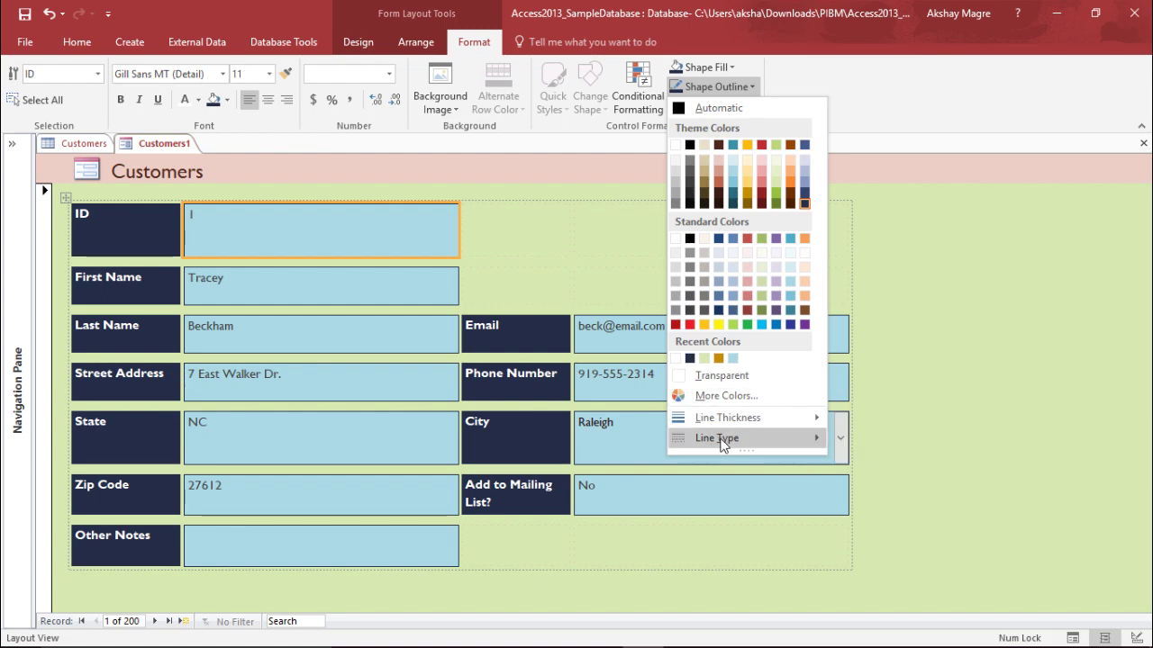
{"action": "mouse_move", "coordinate": [742, 437]}
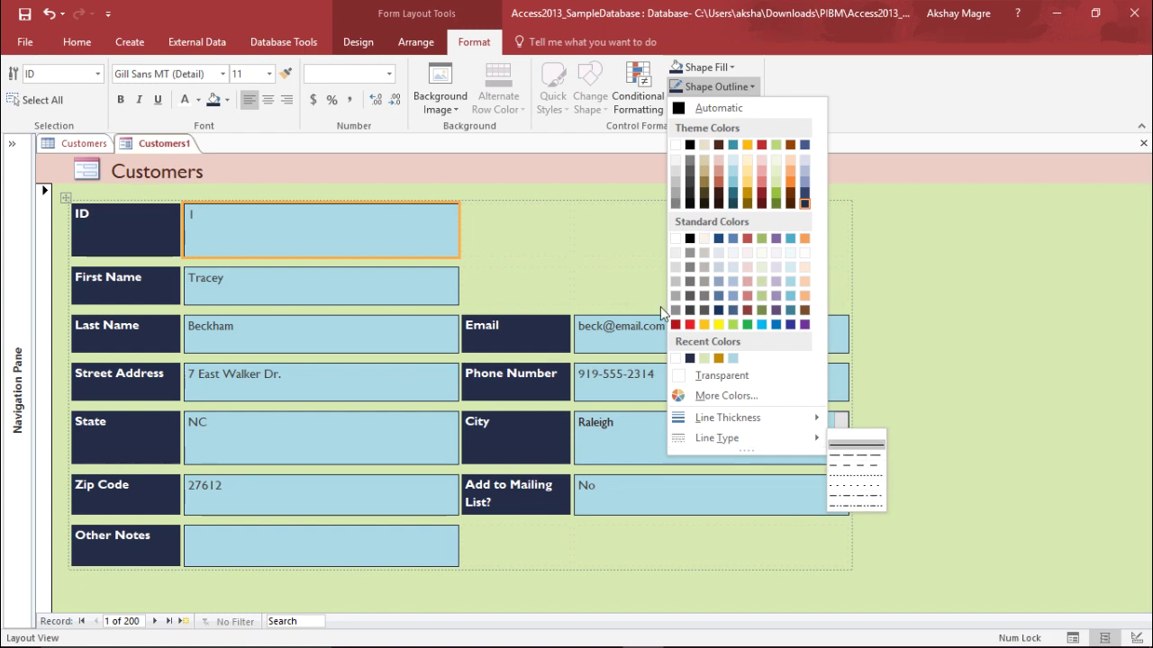
{"action": "left_click", "coordinate": [530, 157]}
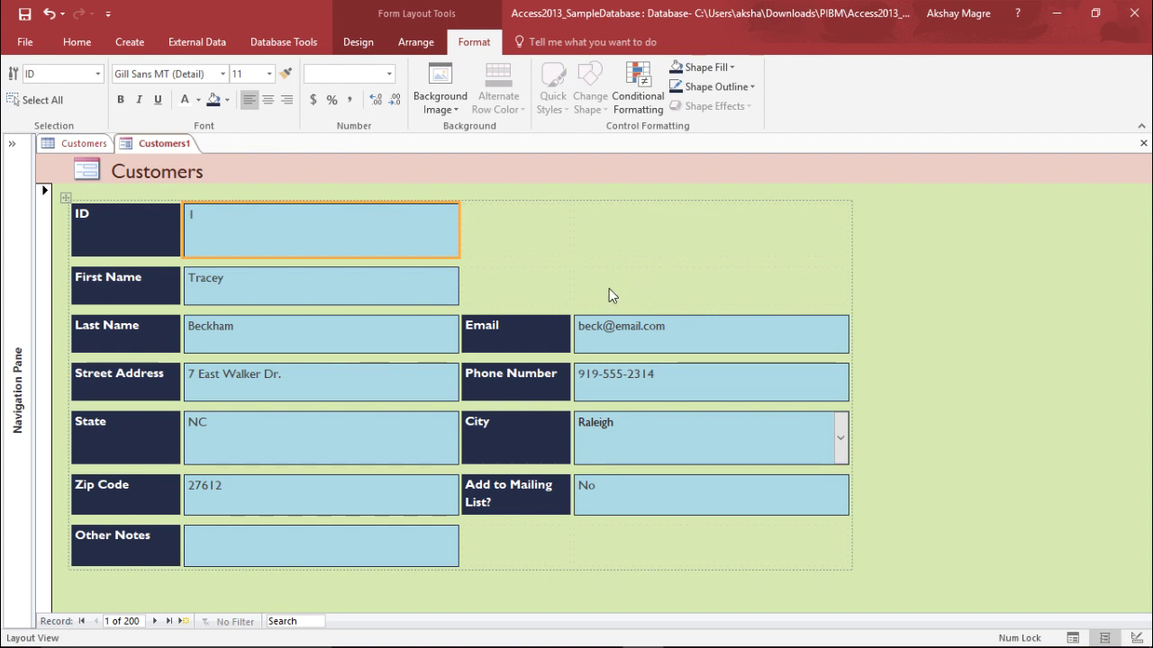
Make sure Use Control Wizards is turned on for adding form controls.
{"action": "left_click", "coordinate": [371, 47]}
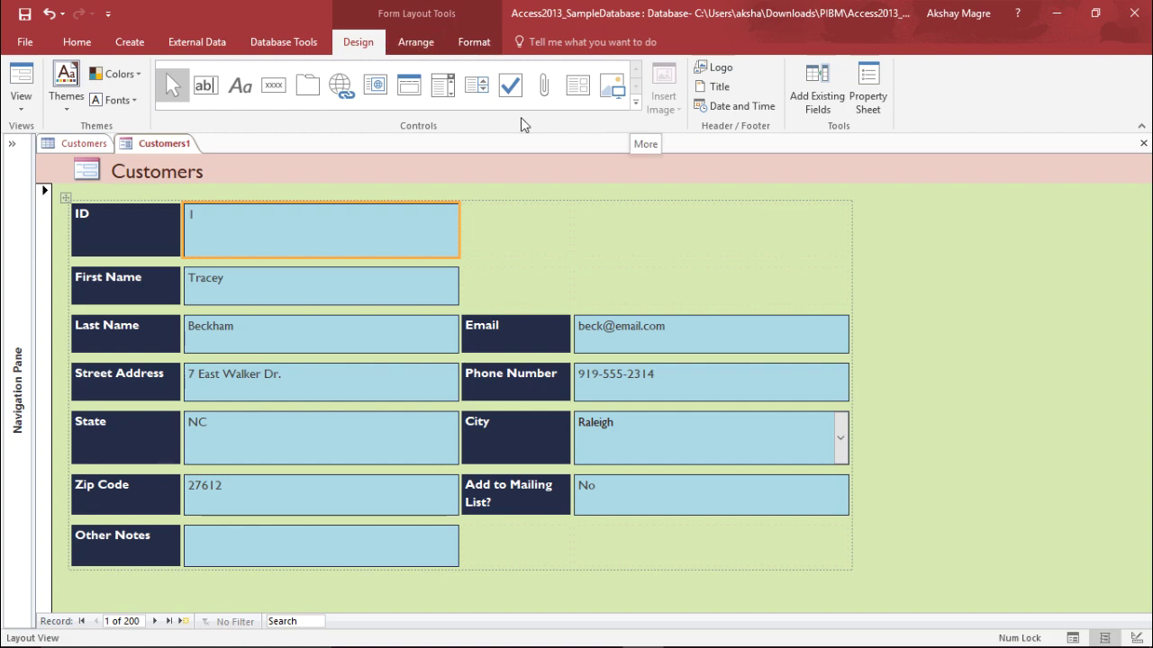
{"action": "left_click", "coordinate": [636, 106]}
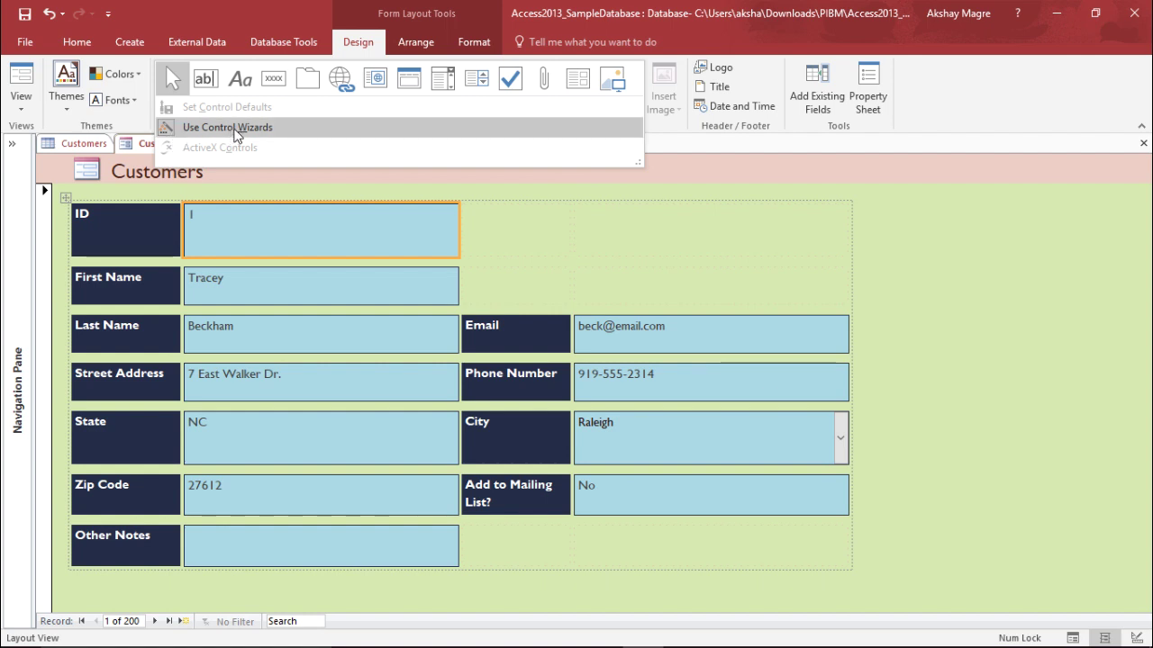
{"action": "left_click", "coordinate": [236, 128]}
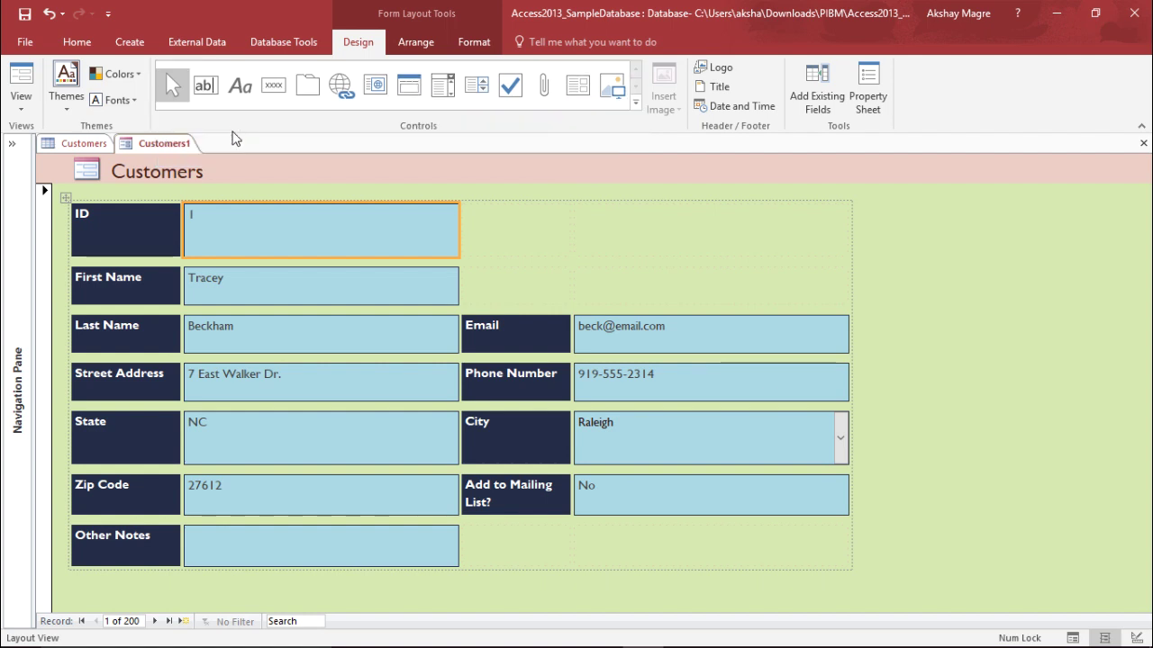
{"action": "left_click", "coordinate": [637, 105]}
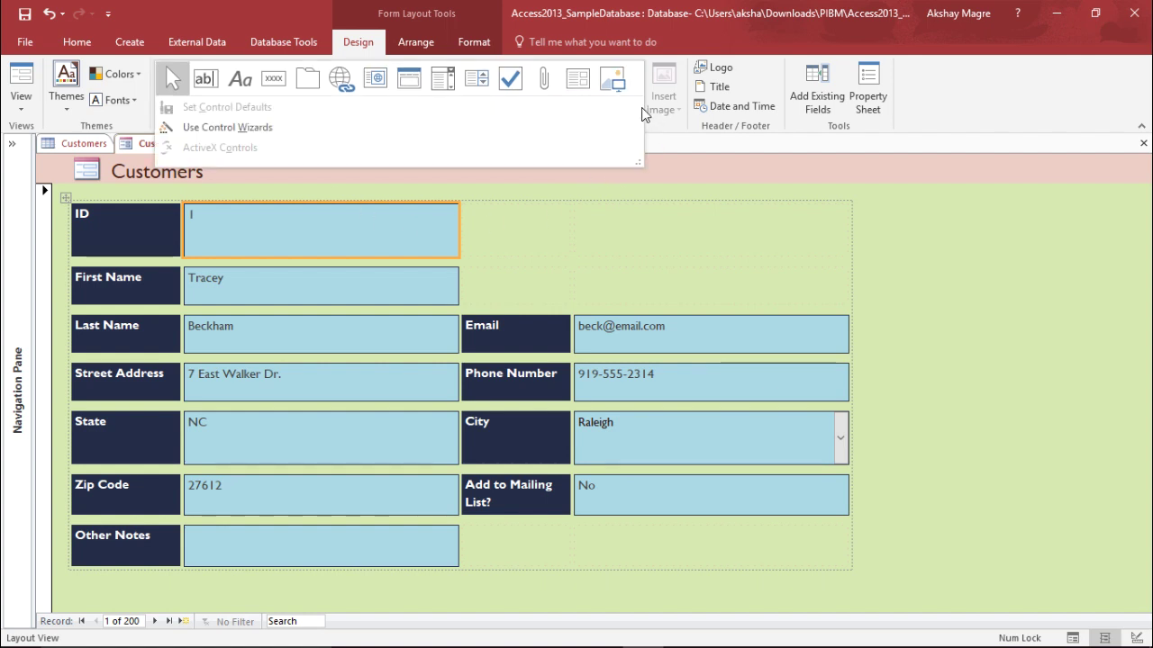
{"action": "left_click", "coordinate": [169, 128]}
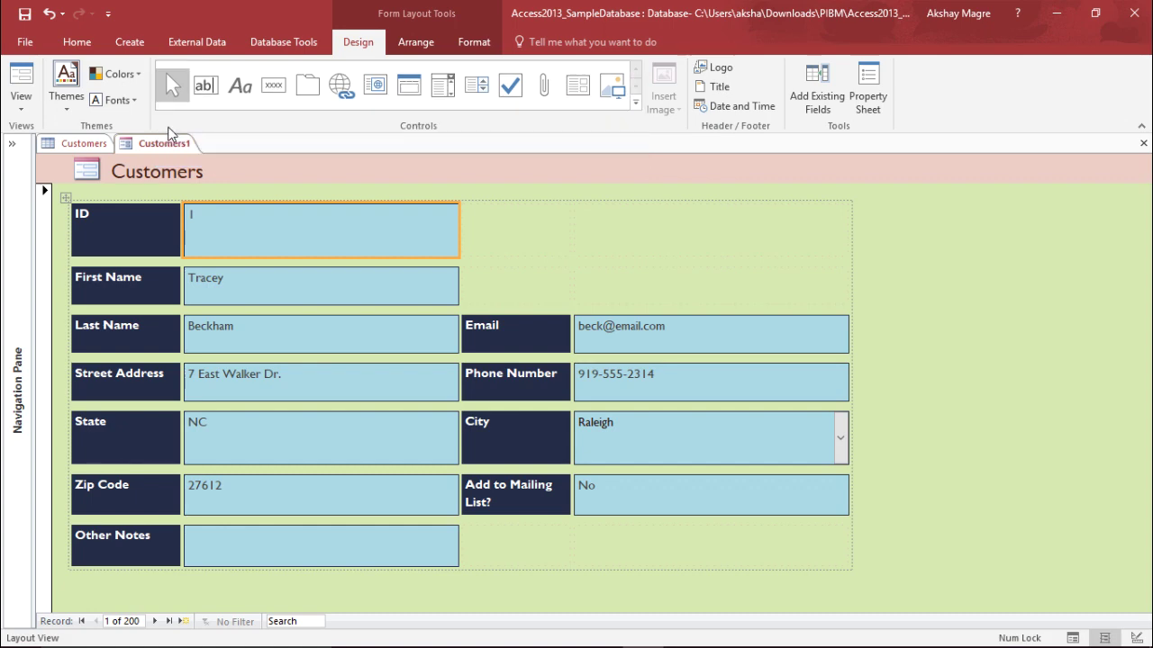
{"action": "left_click", "coordinate": [637, 104]}
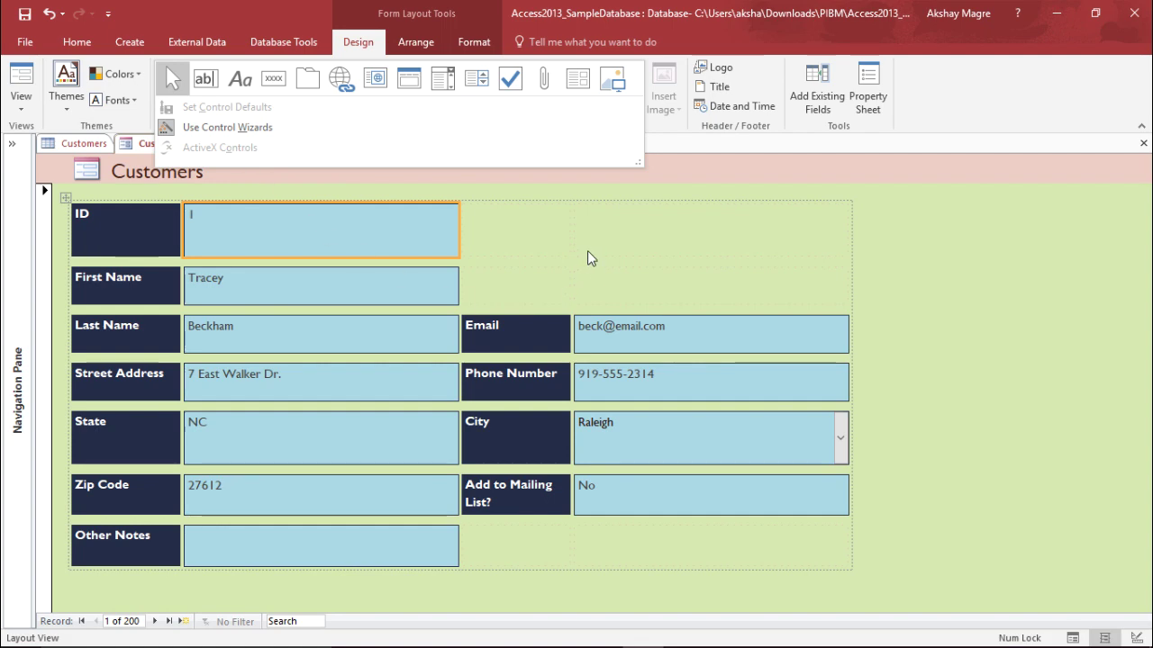
{"action": "left_click", "coordinate": [519, 221]}
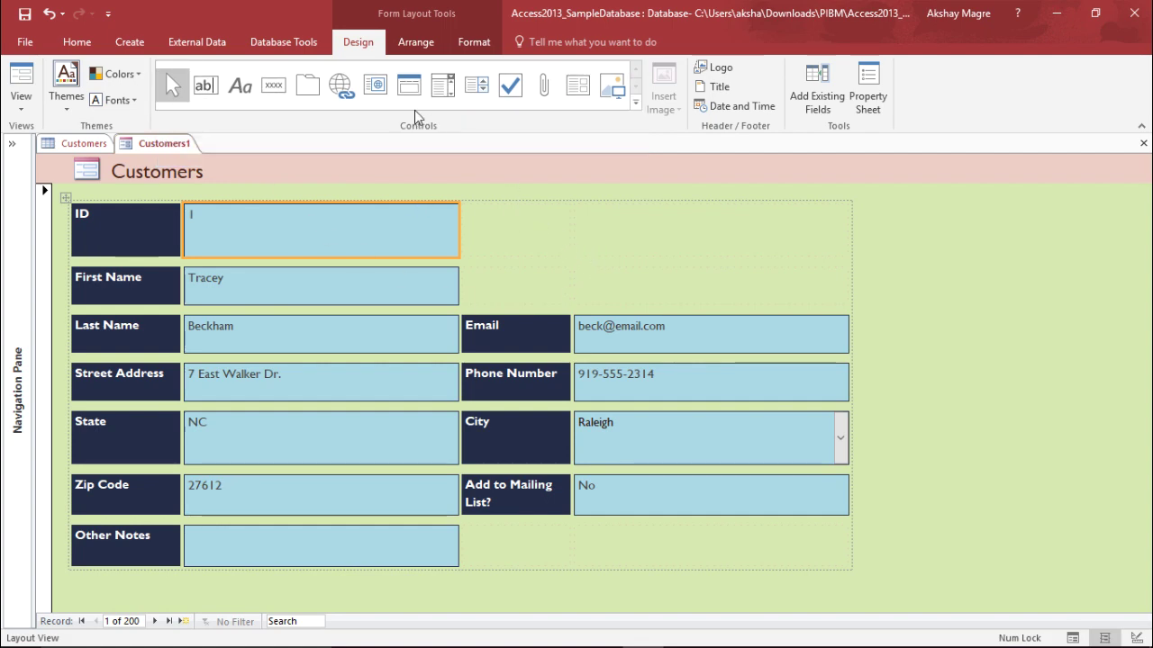
Add a command button in the empty cell beside the ID field with the Record Navigation action Find Record.
{"action": "left_click", "coordinate": [270, 87]}
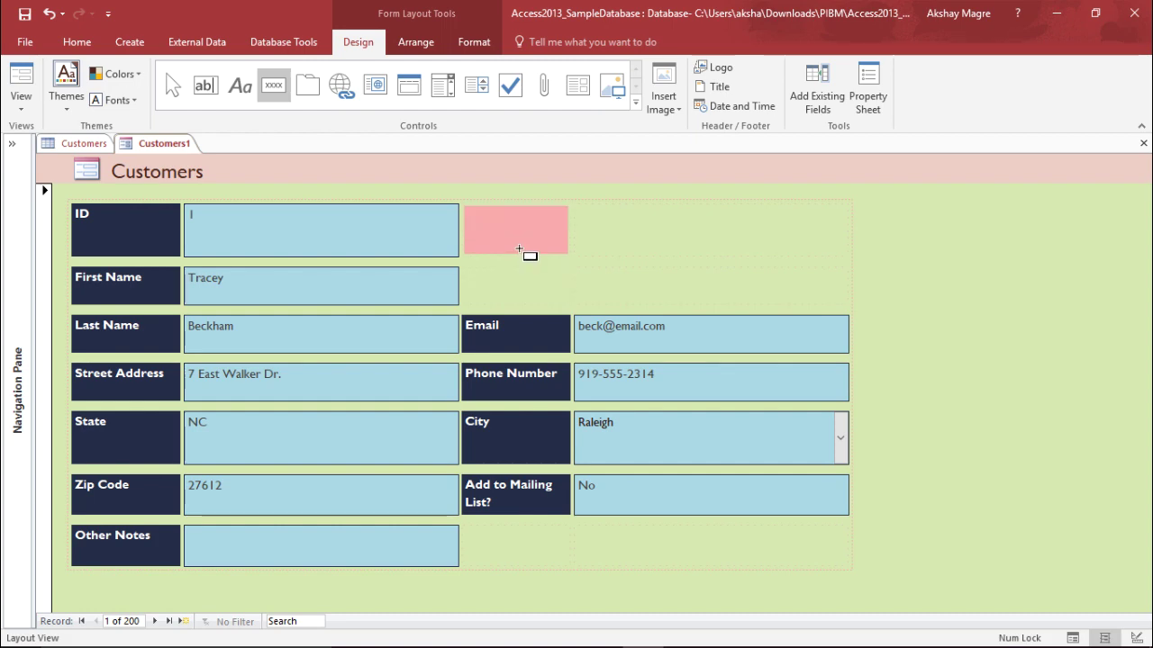
{"action": "left_click", "coordinate": [519, 249]}
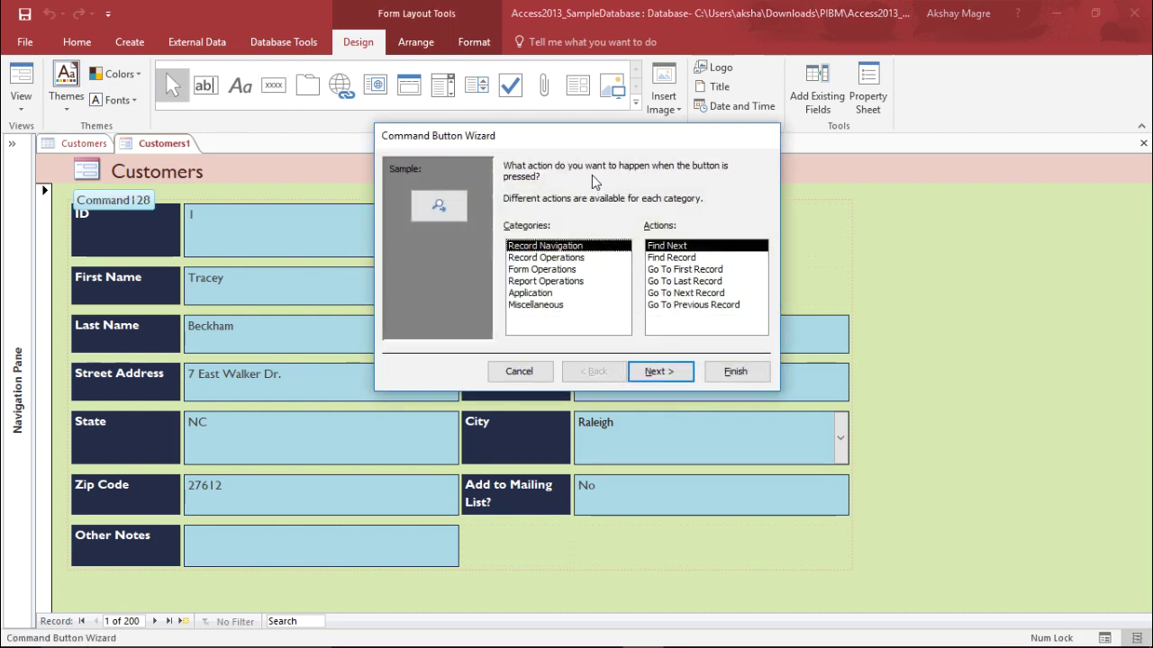
{"action": "left_click_drag", "start_coordinate": [592, 135], "coordinate": [640, 181]}
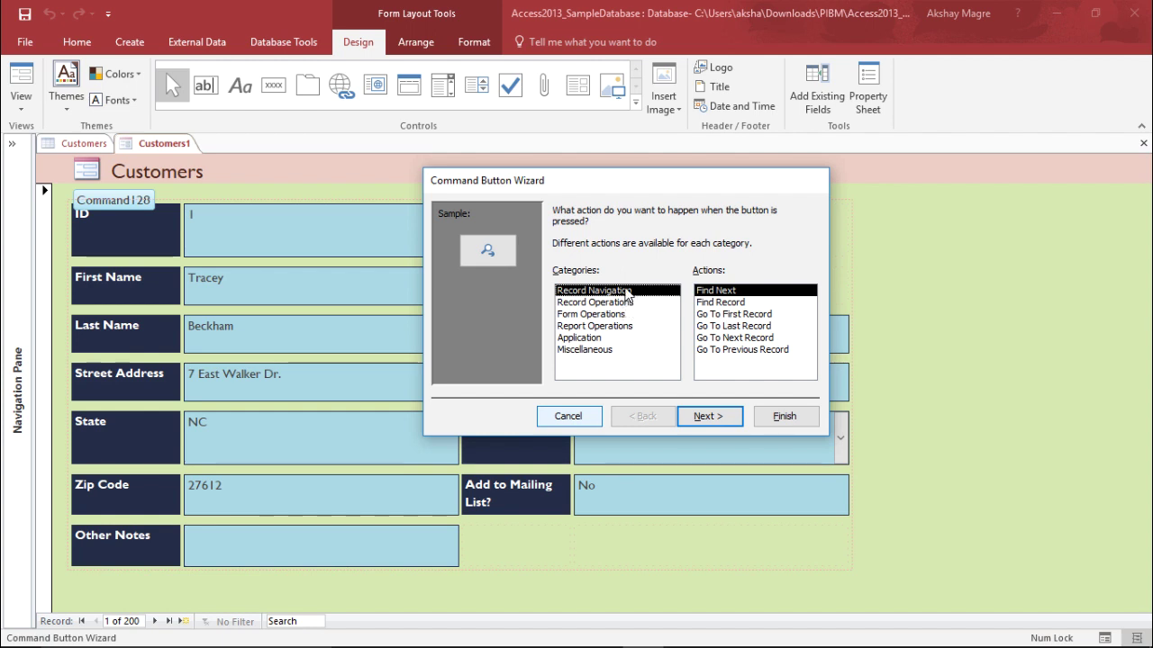
{"action": "left_click", "coordinate": [738, 303]}
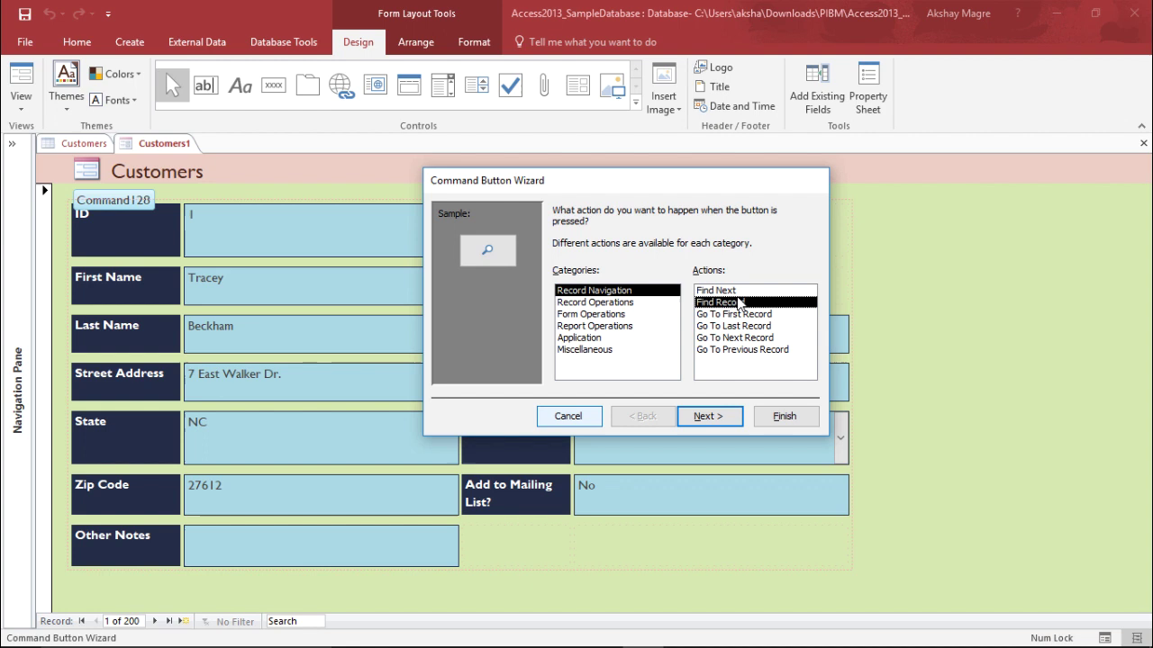
{"action": "left_click", "coordinate": [708, 423]}
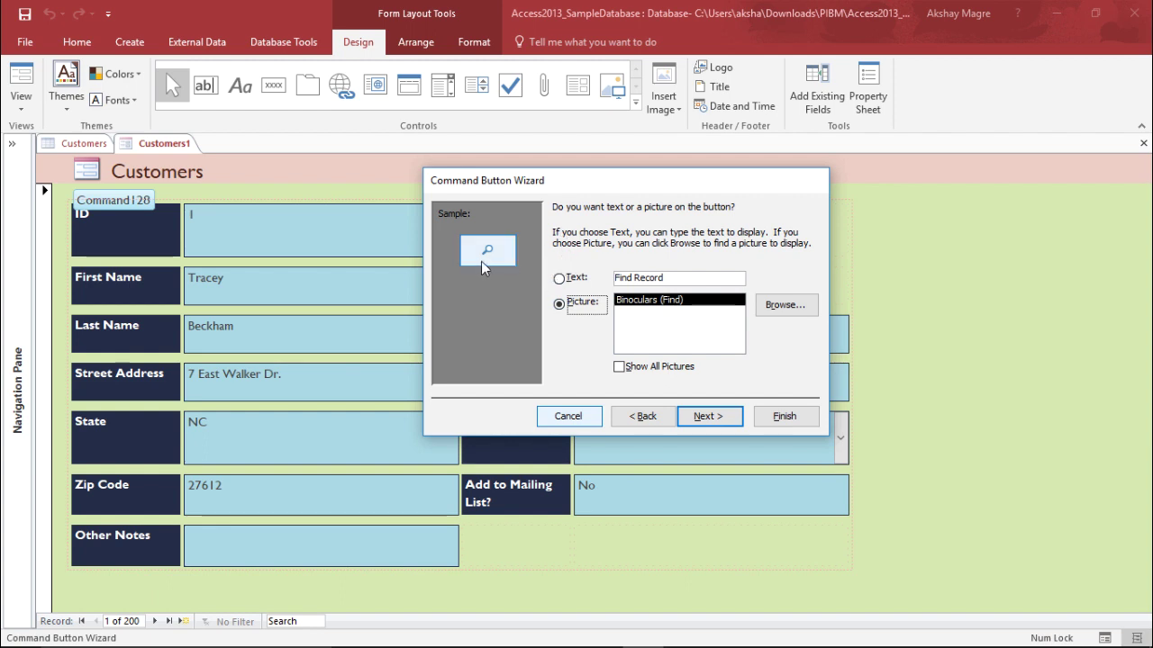
Compare the text and picture options for the button and keep the Binoculars (Find) picture.
{"action": "left_click", "coordinate": [559, 279]}
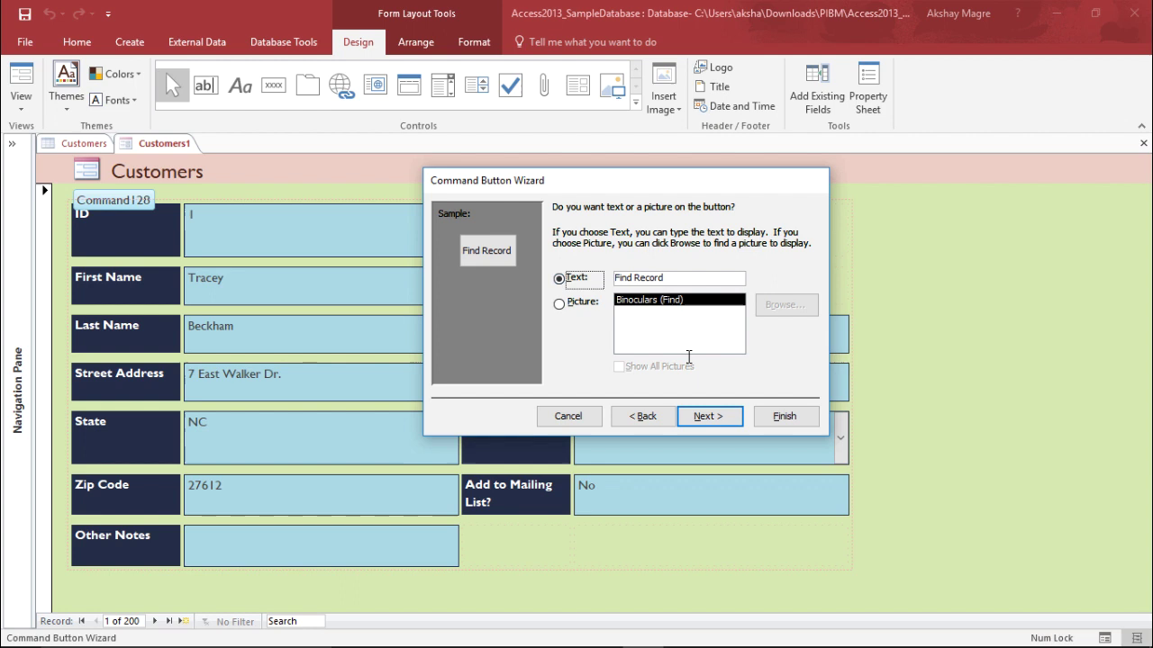
{"action": "left_click", "coordinate": [561, 303]}
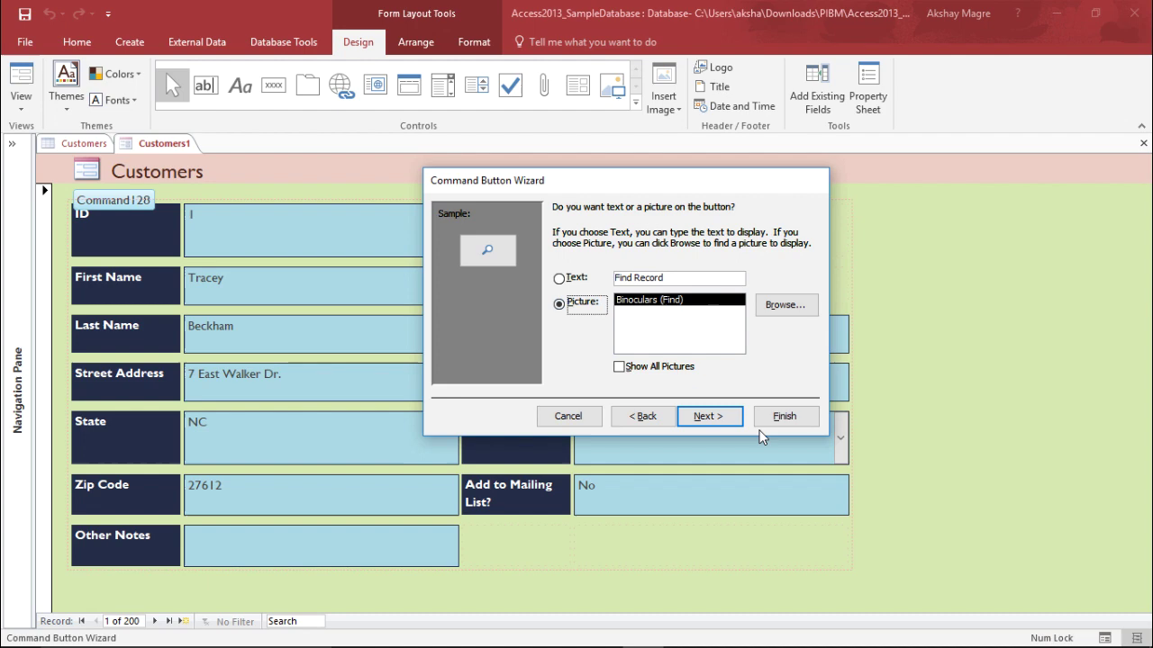
{"action": "left_click", "coordinate": [732, 426]}
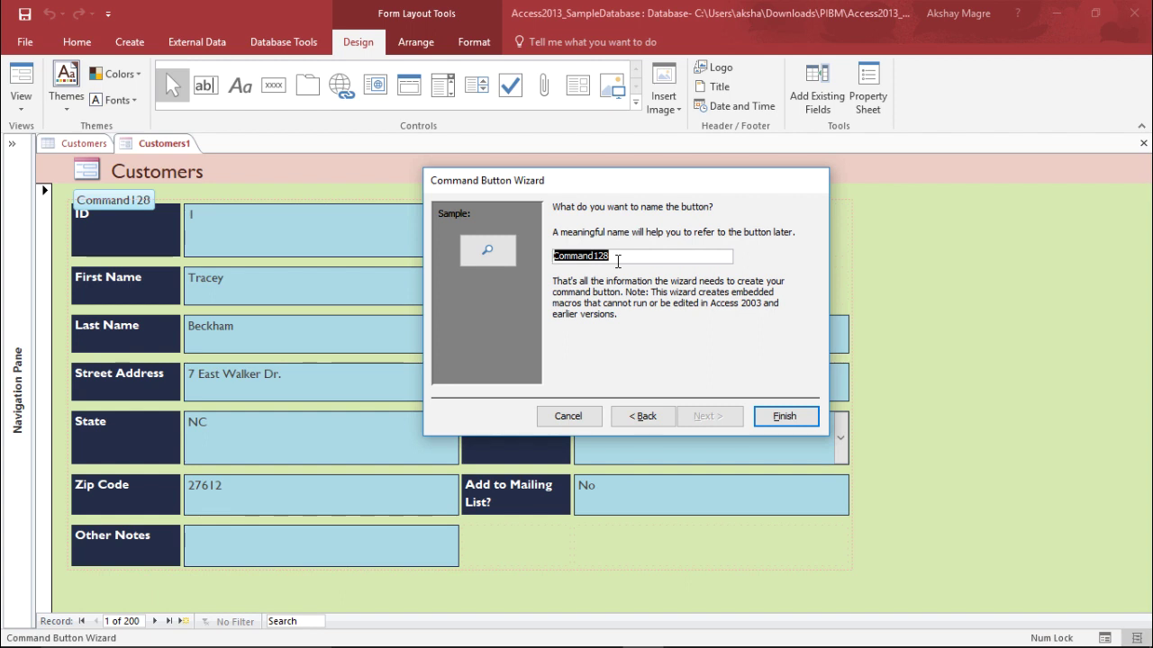
Name the command button Search Box and complete the wizard.
{"action": "type", "text": "Searching"}
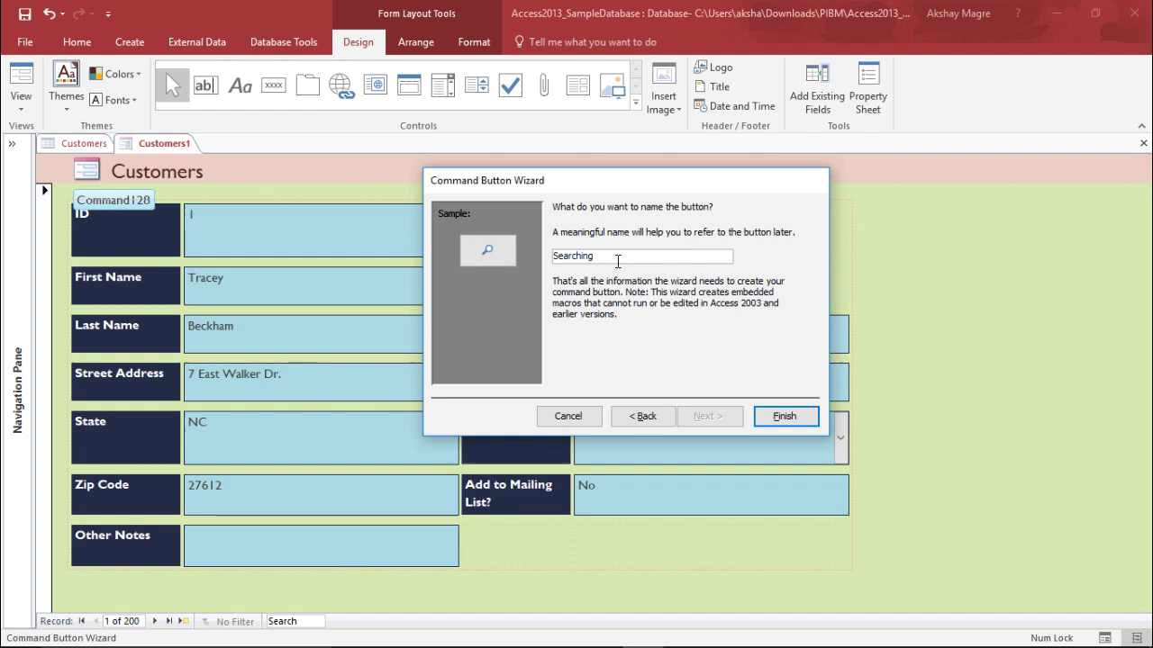
{"action": "key", "text": "BackSpace"}
{"action": "key", "text": "BackSpace"}
{"action": "key", "text": "BackSpace"}
{"action": "left_click", "coordinate": [792, 416]}
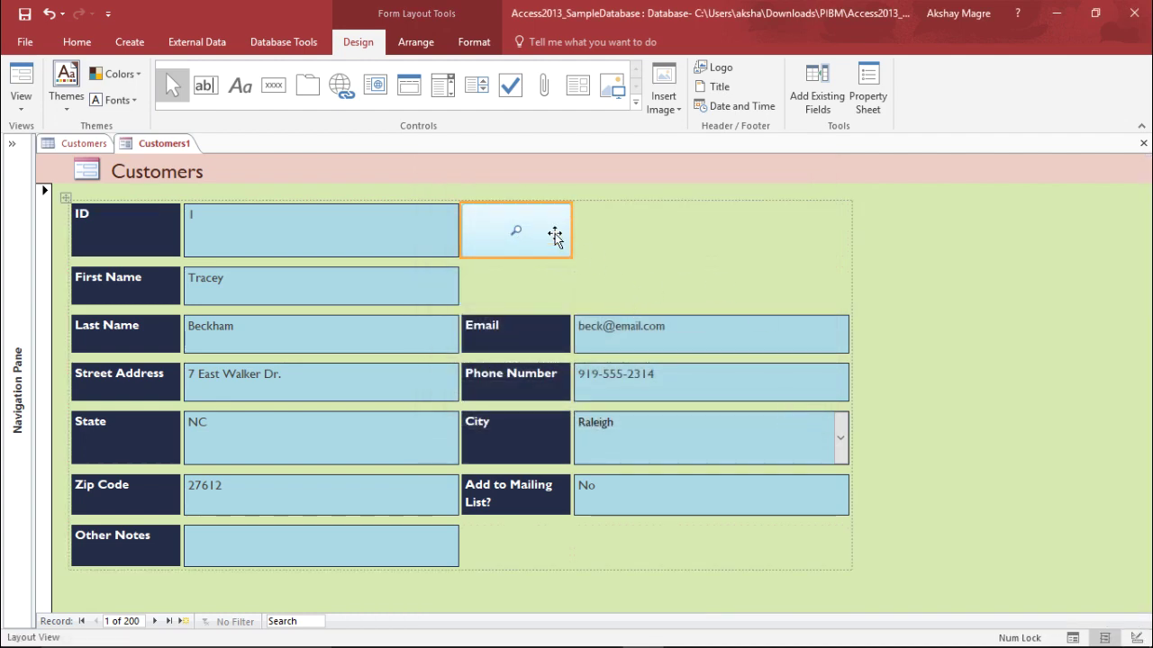
Try green and pale blue fills on the Find Record button, and settle on the standard bright light blue.
{"action": "left_click_drag", "start_coordinate": [554, 235], "coordinate": [581, 253]}
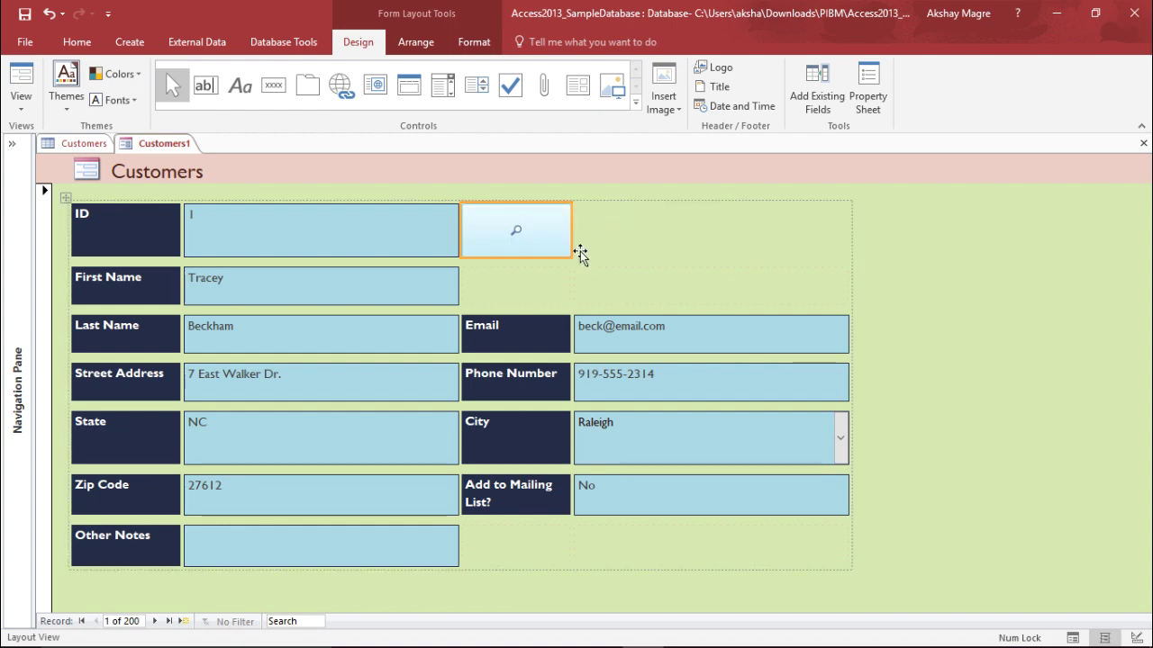
{"action": "left_click", "coordinate": [484, 47]}
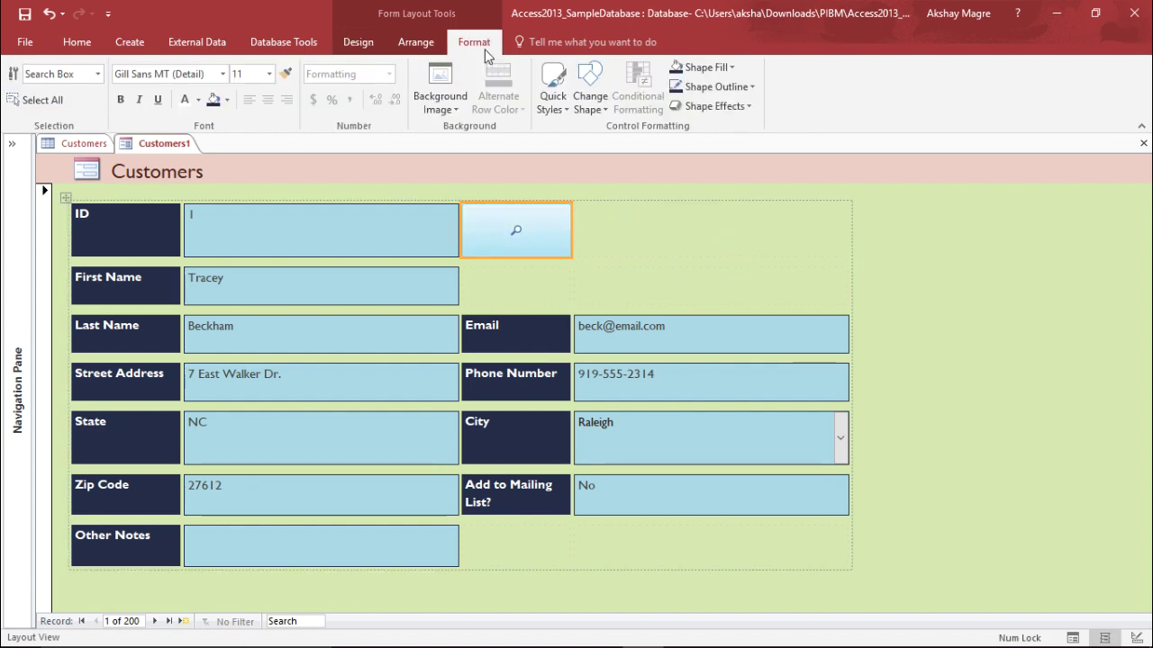
{"action": "left_click", "coordinate": [705, 67]}
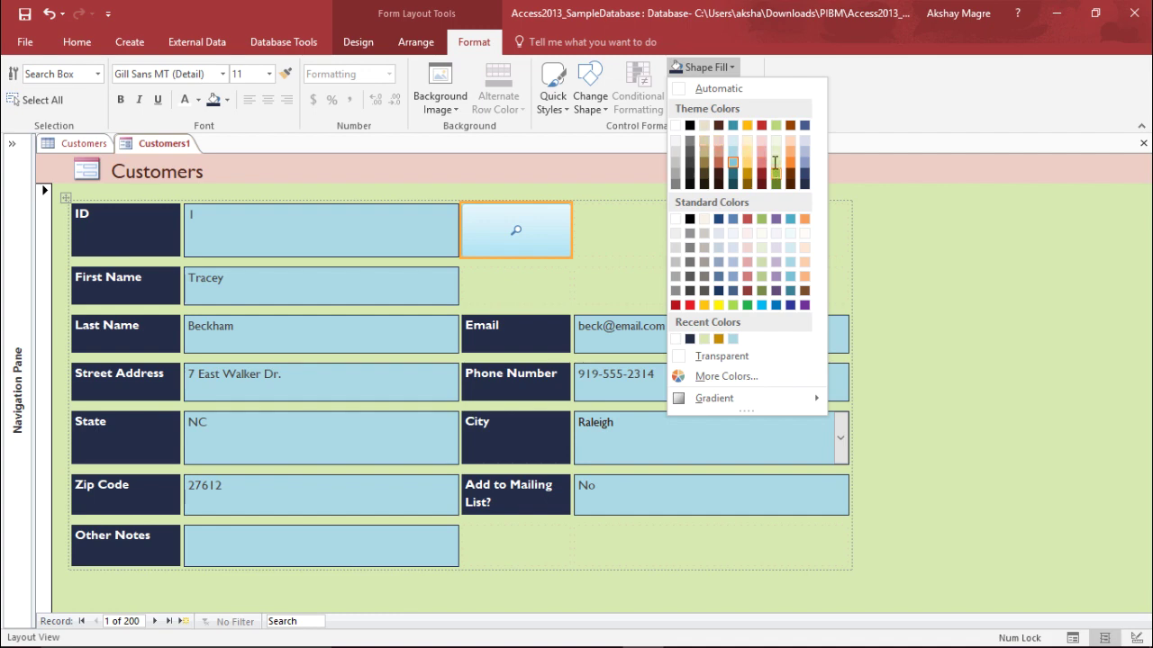
{"action": "left_click", "coordinate": [746, 305]}
{"action": "left_click", "coordinate": [734, 68]}
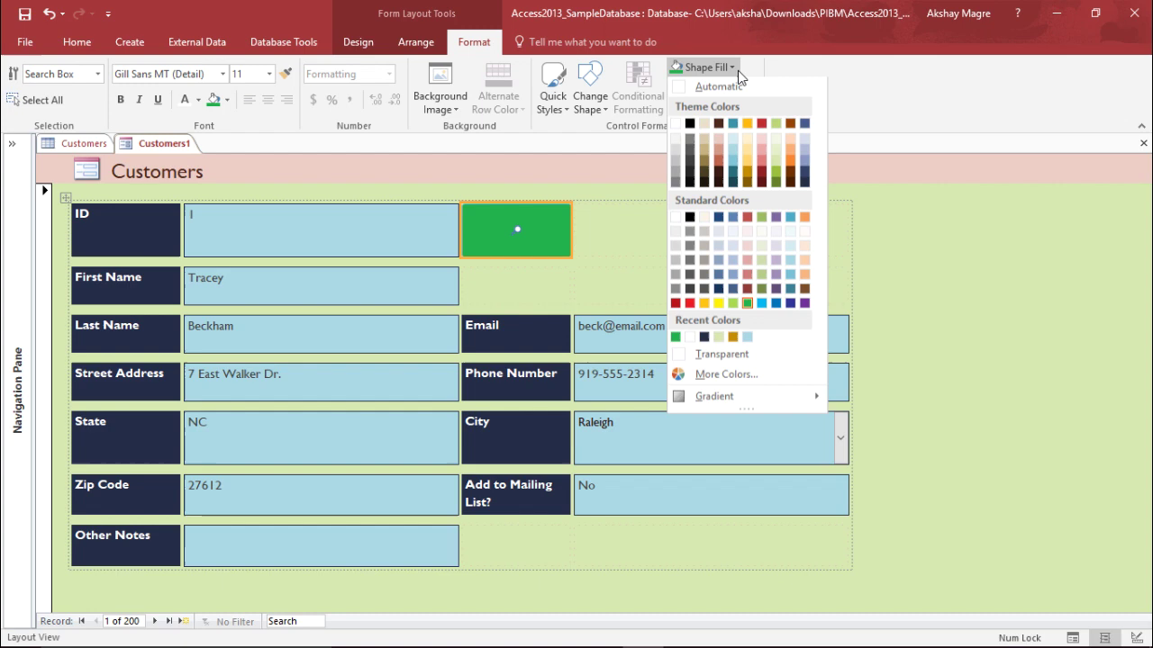
{"action": "left_click", "coordinate": [734, 276]}
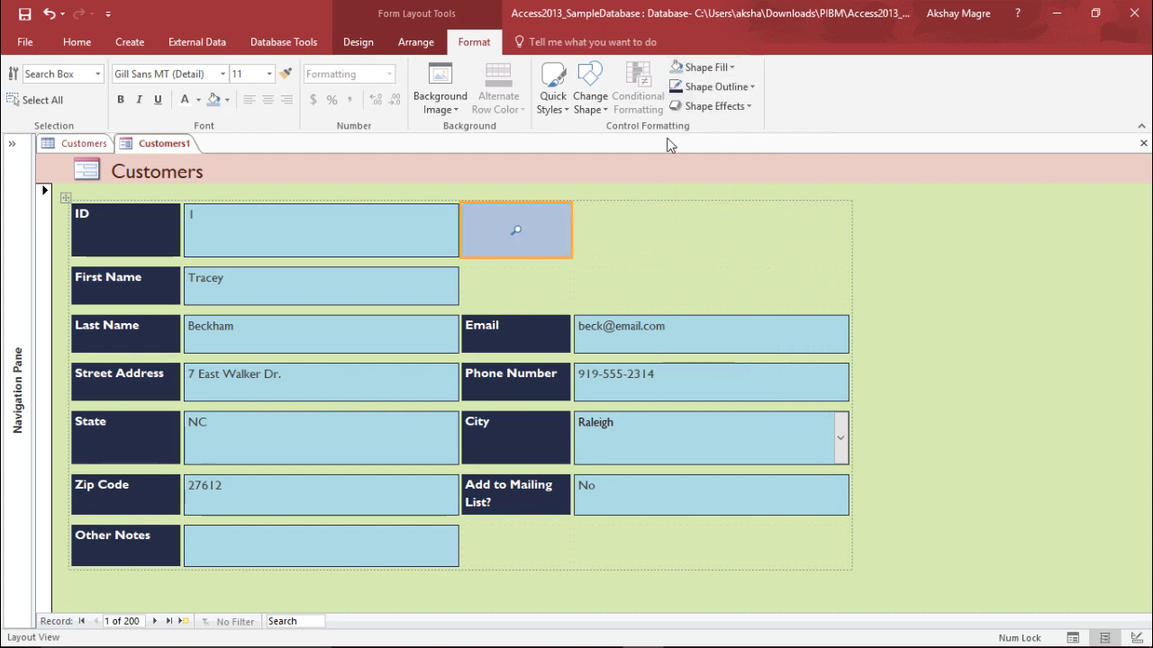
{"action": "left_click", "coordinate": [731, 68]}
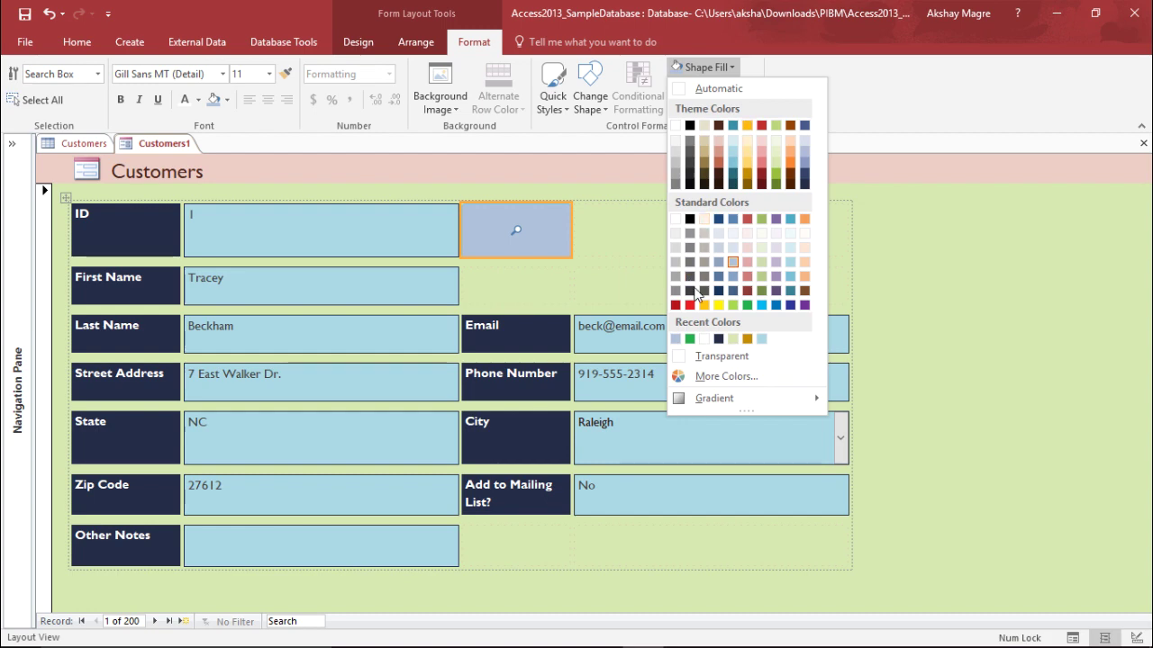
{"action": "left_click", "coordinate": [762, 306]}
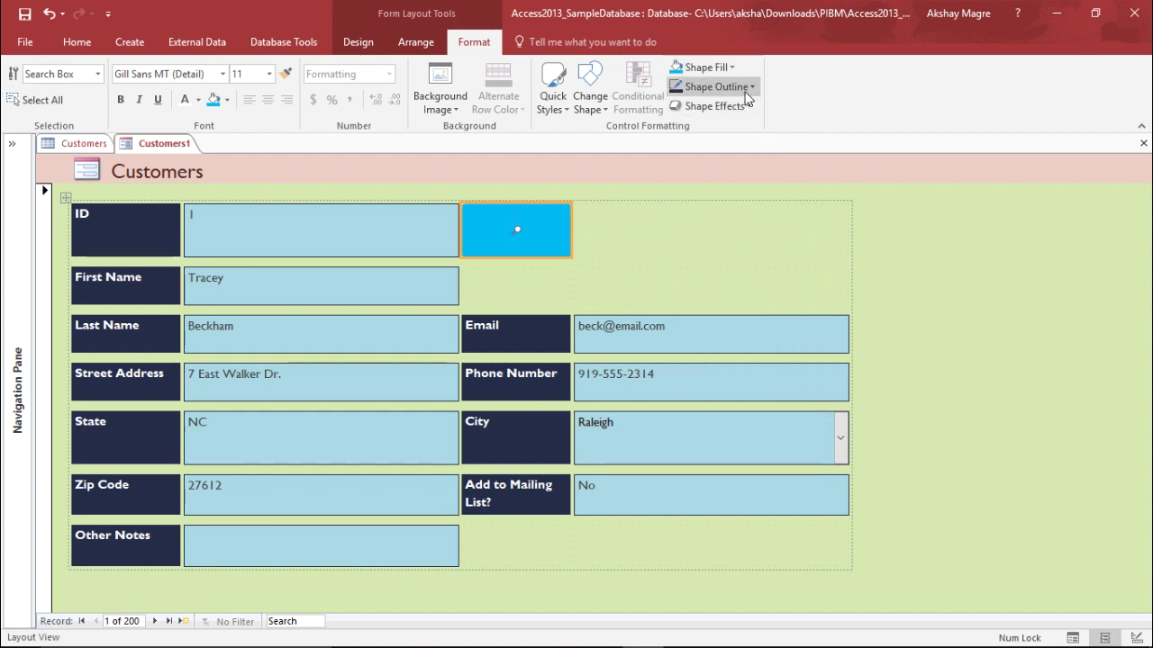
Give the Find Record button a thick dark blue shape outline.
{"action": "left_click", "coordinate": [715, 86]}
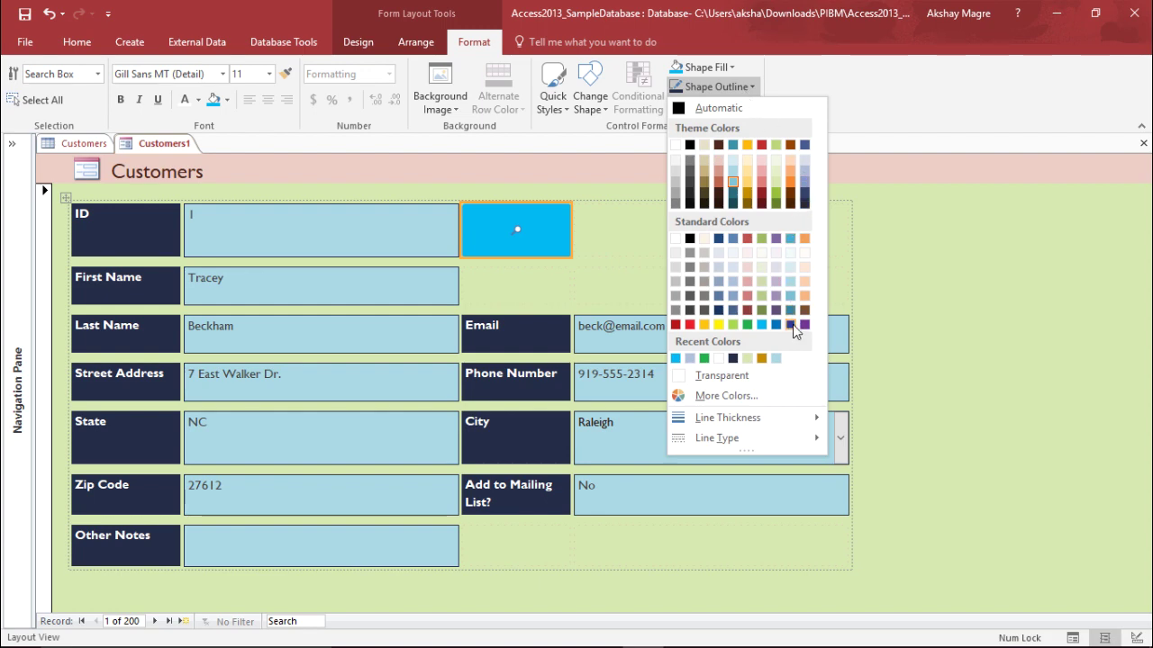
{"action": "left_click", "coordinate": [789, 325]}
{"action": "left_click", "coordinate": [700, 254]}
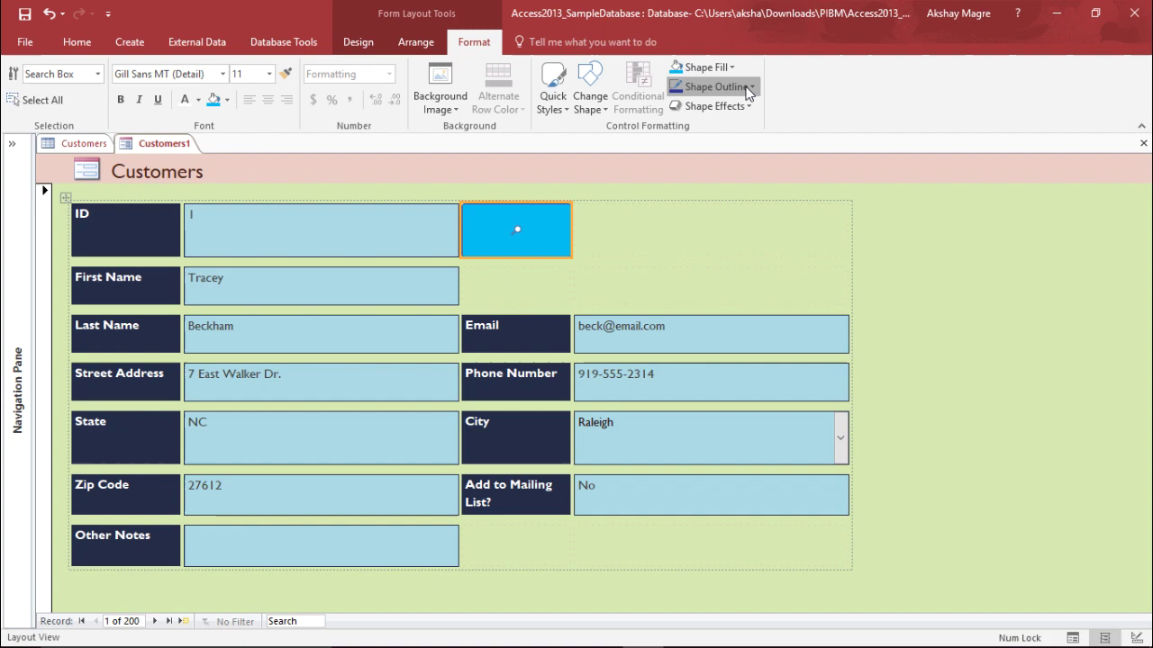
{"action": "left_click", "coordinate": [716, 86]}
{"action": "mouse_move", "coordinate": [779, 415]}
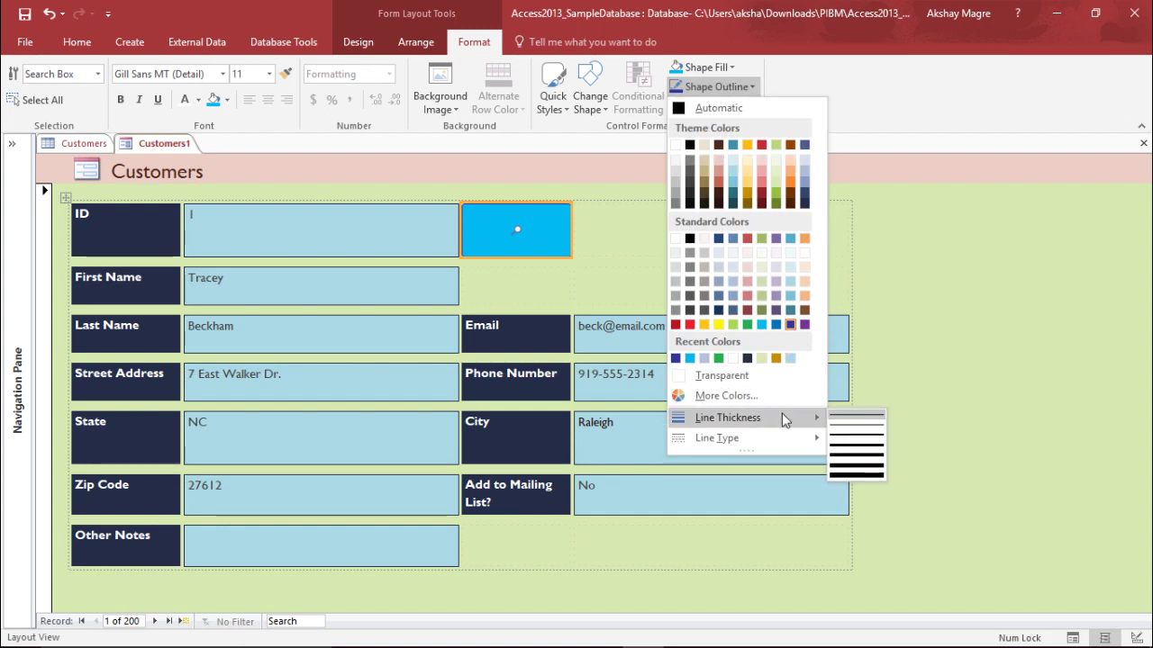
{"action": "left_click", "coordinate": [856, 461]}
{"action": "left_click", "coordinate": [688, 259]}
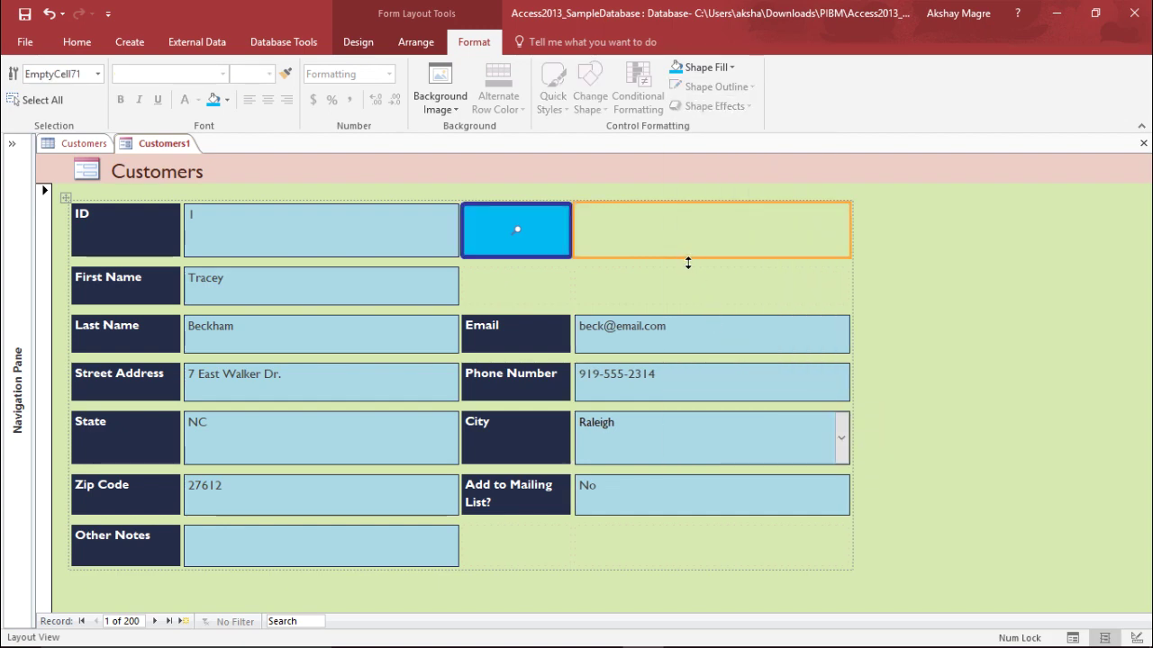
Apply the first outer shadow effect, cast toward the lower right, to the Find Record button.
{"action": "left_click", "coordinate": [517, 232]}
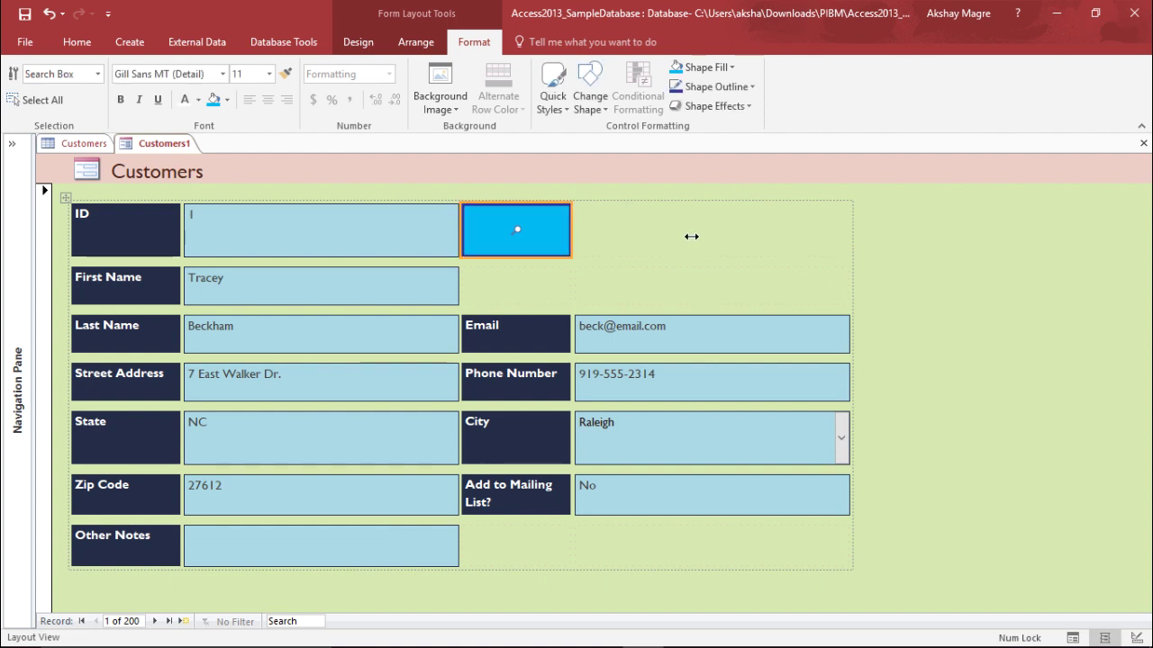
{"action": "left_click", "coordinate": [737, 108]}
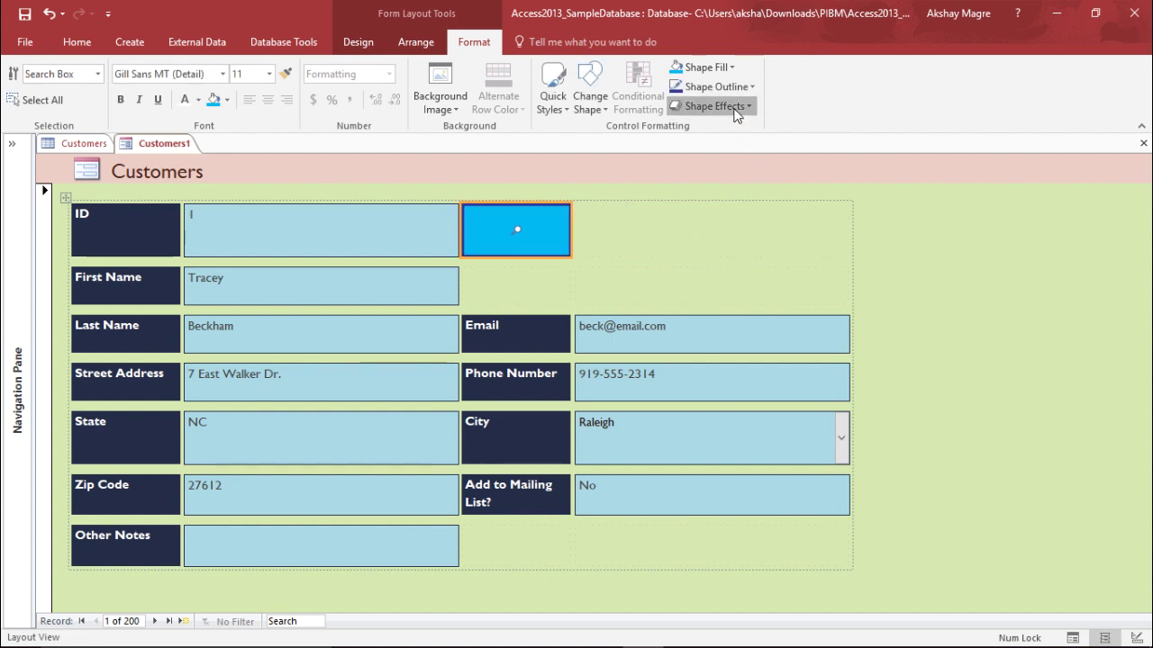
{"action": "mouse_move", "coordinate": [762, 137]}
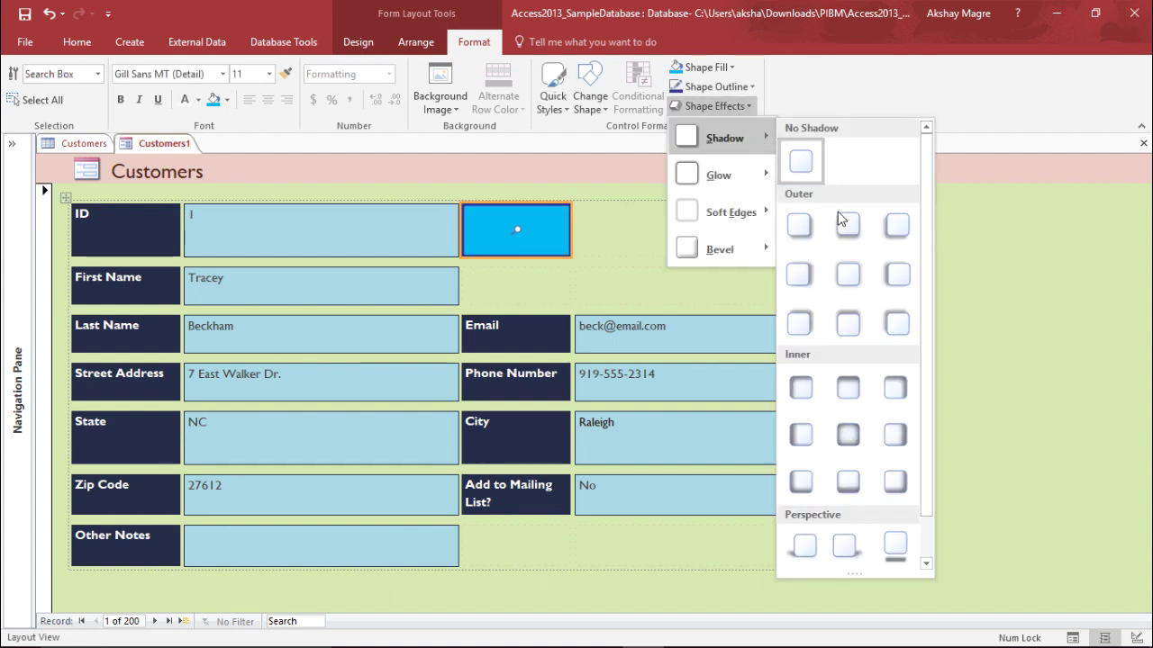
{"action": "left_click", "coordinate": [800, 227]}
{"action": "left_click", "coordinate": [720, 270]}
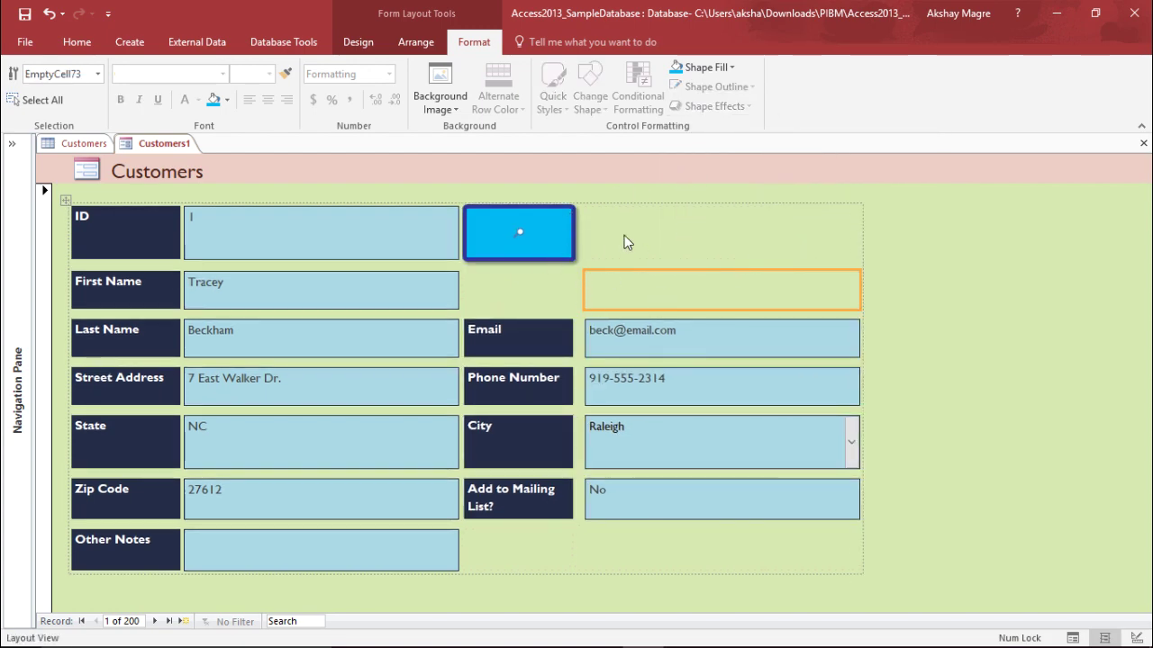
{"action": "left_click", "coordinate": [441, 106]}
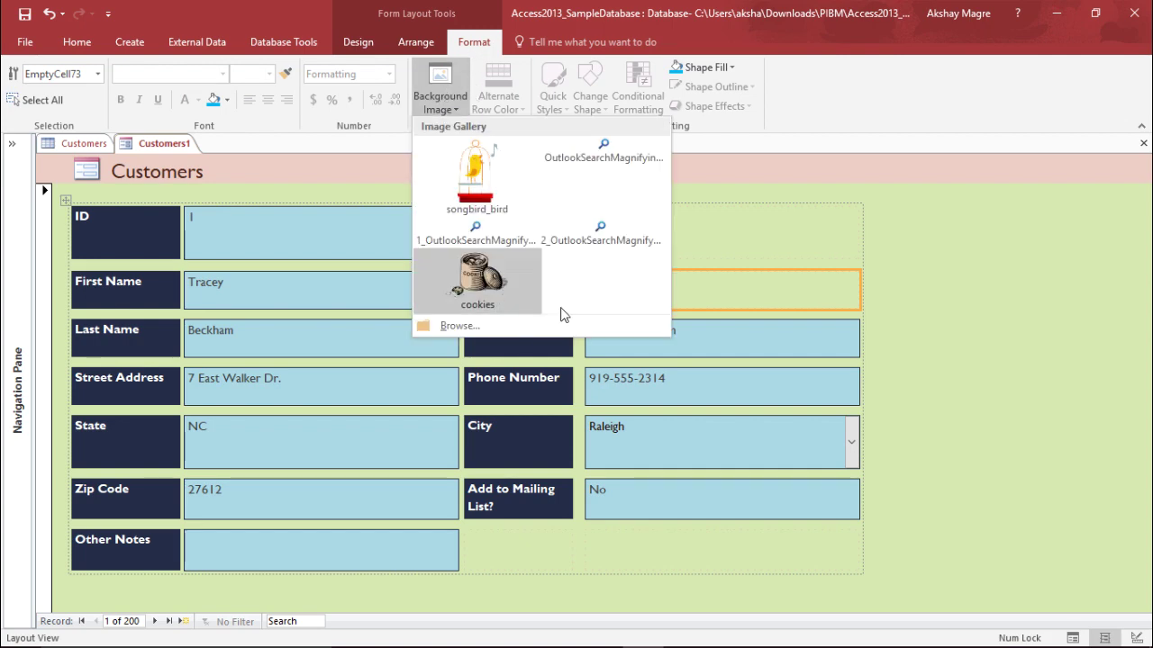
{"action": "left_click", "coordinate": [711, 214]}
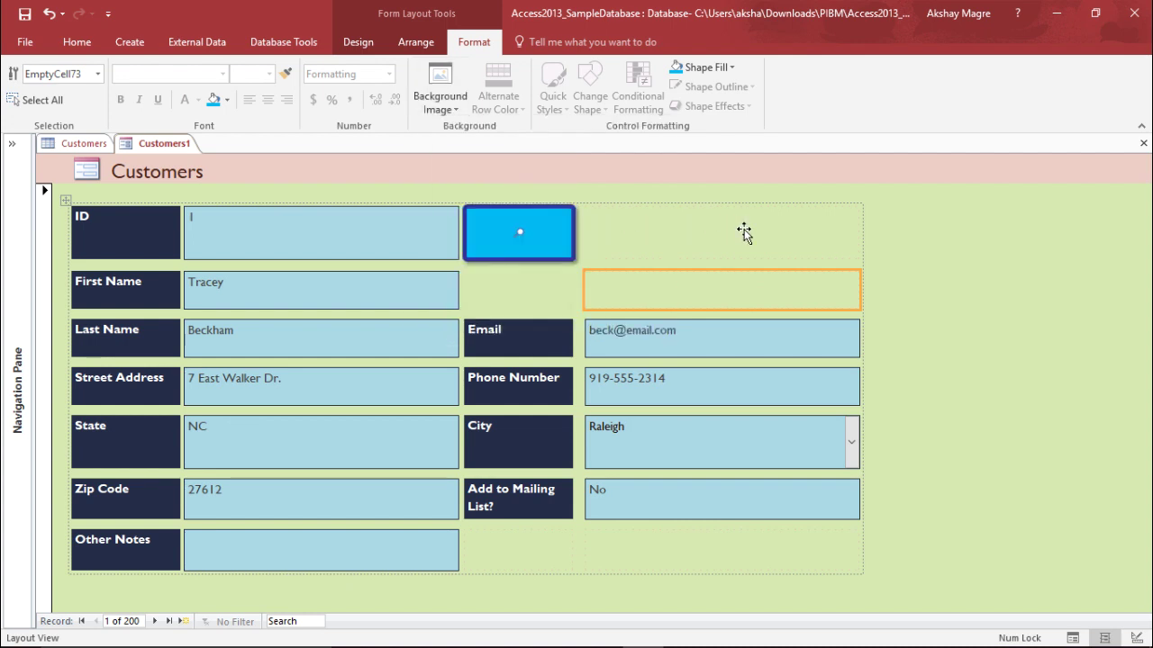
{"action": "left_click", "coordinate": [460, 100]}
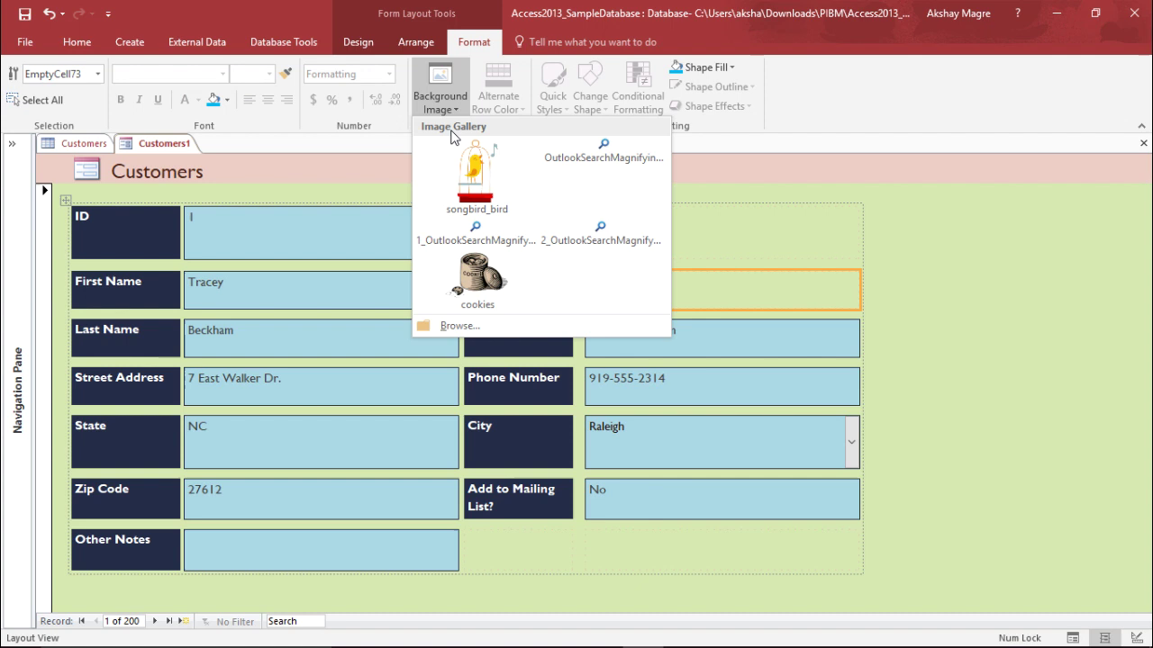
{"action": "left_click", "coordinate": [792, 249]}
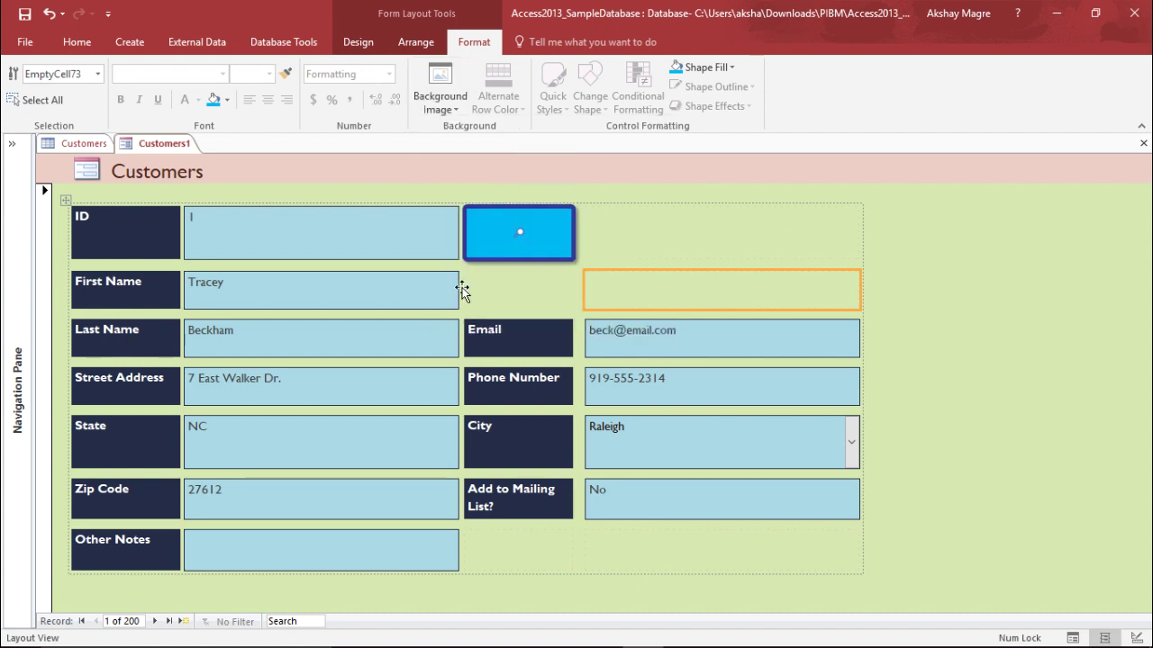
{"action": "left_click", "coordinate": [677, 232]}
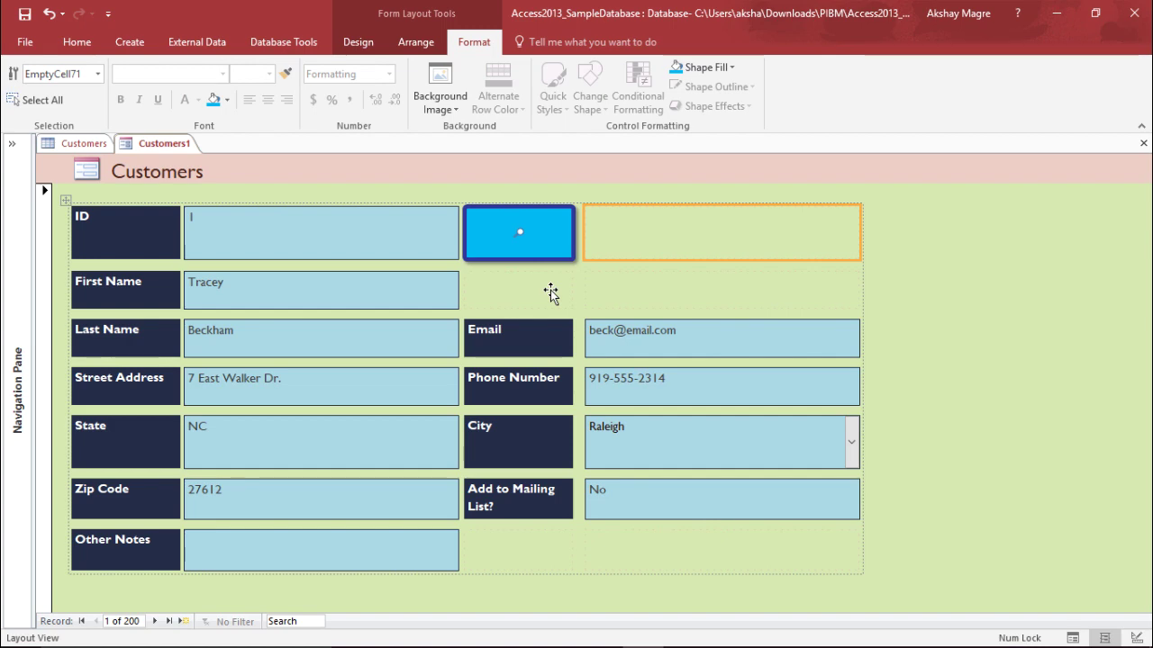
{"action": "left_click", "coordinate": [81, 143]}
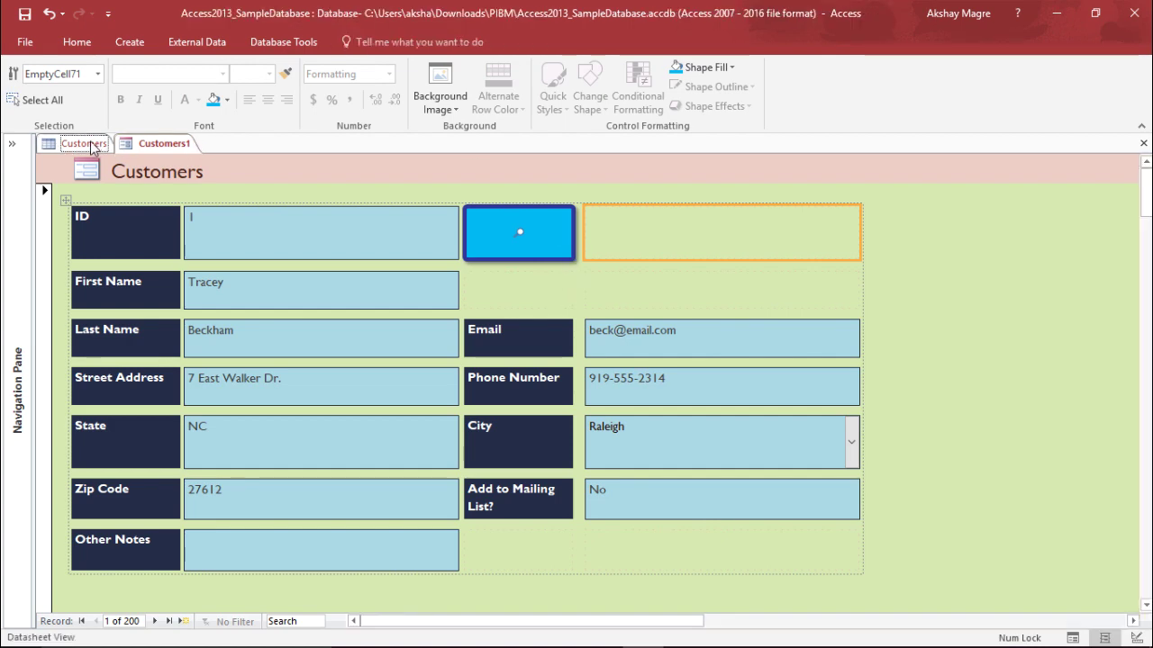
{"action": "left_click", "coordinate": [157, 145]}
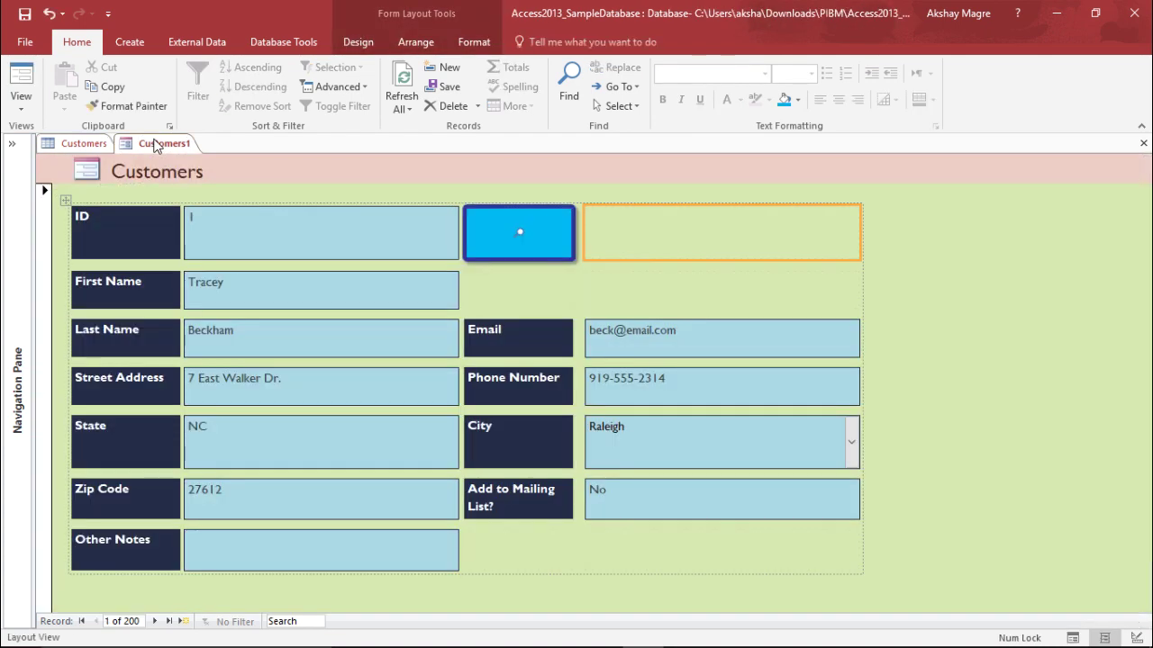